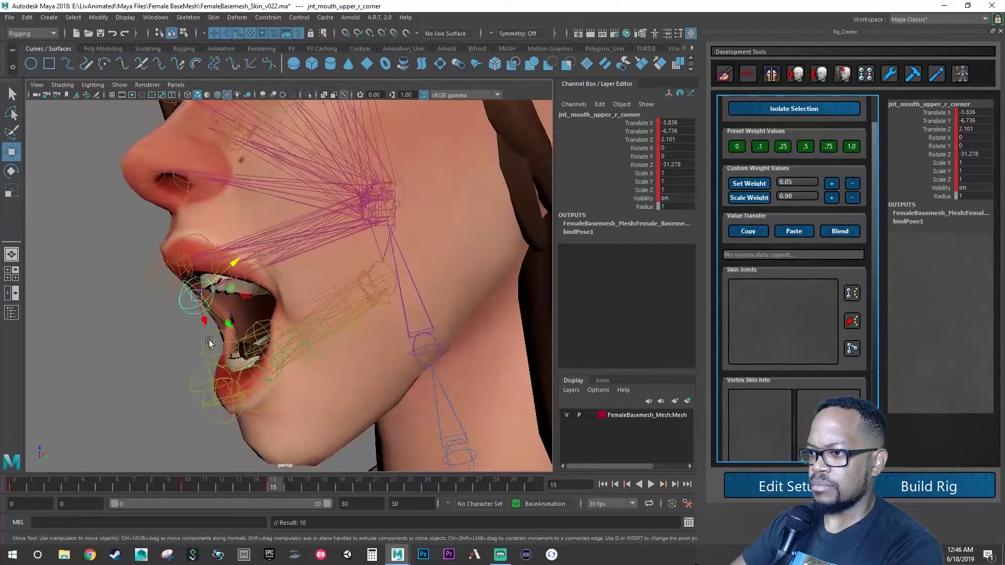
Rotate the lower left mouth corner joint to test how the lips deform
{"action": "left_click", "coordinate": [255, 324]}
{"action": "key", "text": "e"}
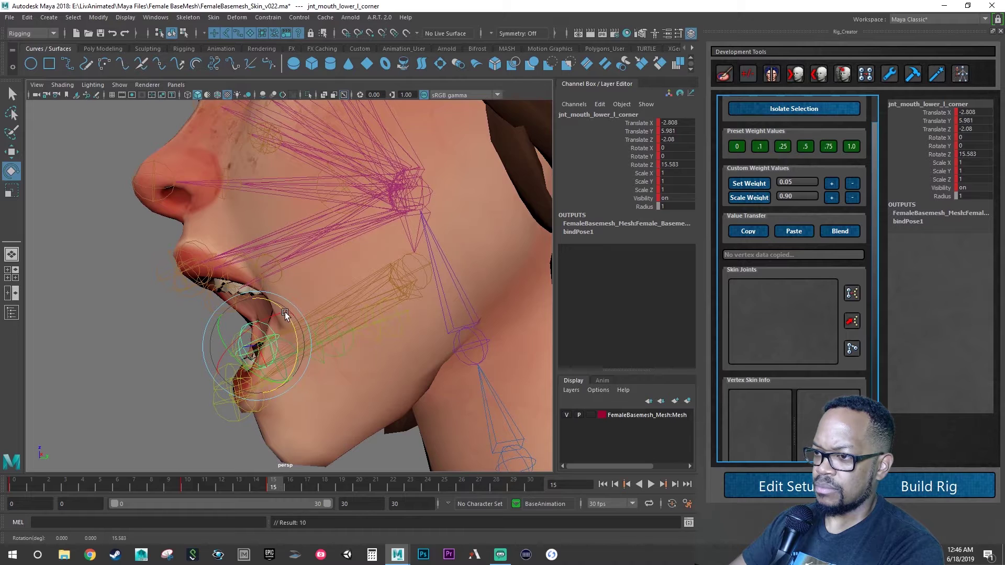
{"action": "left_click_drag", "start_coordinate": [283, 311], "coordinate": [303, 274], "text": "alt"}
{"action": "left_click", "coordinate": [261, 291]}
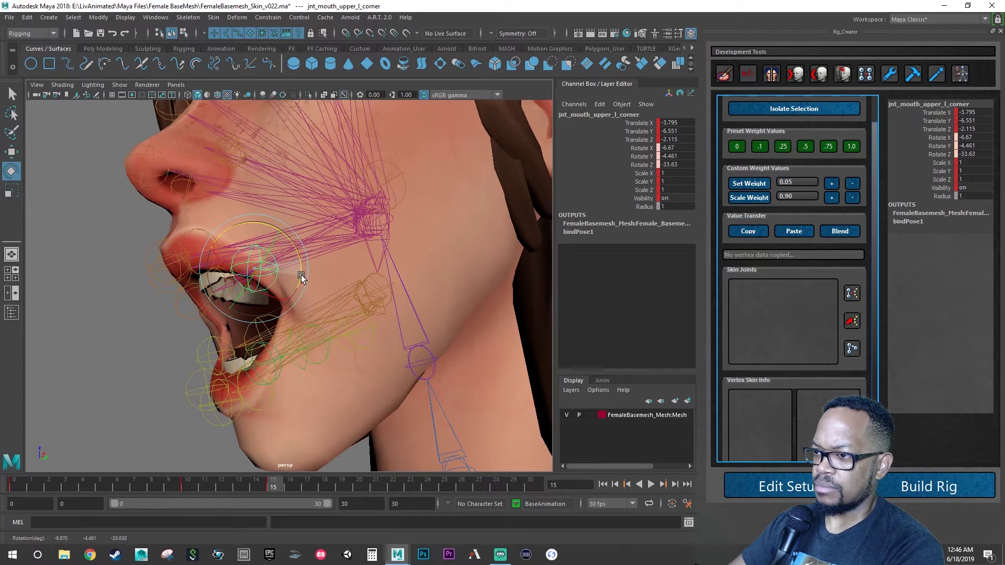
{"action": "left_click", "coordinate": [244, 331]}
{"action": "left_click_drag", "start_coordinate": [291, 310], "coordinate": [278, 341]}
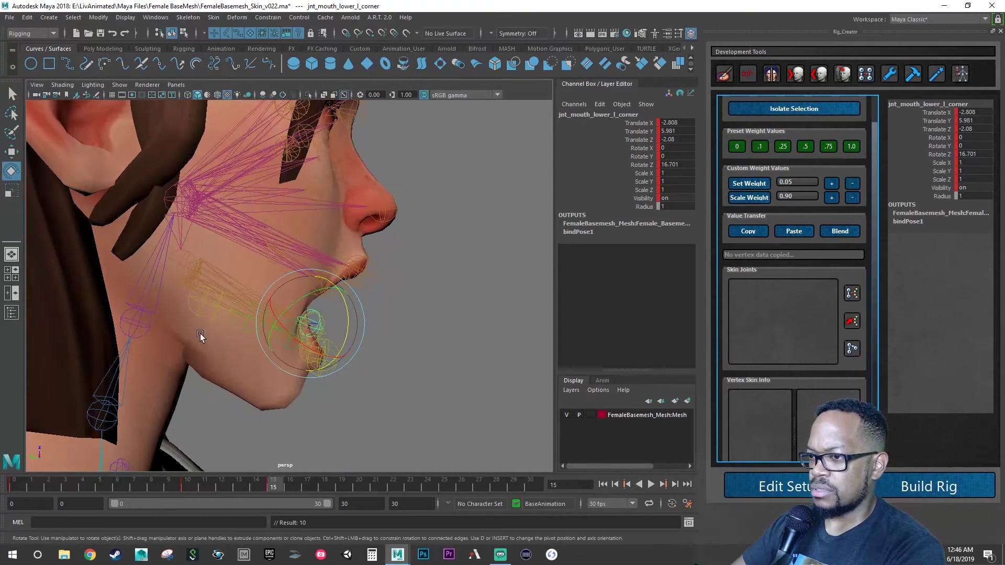
Nudge jnt_jaw slightly, undo its rotation to keep the mouth open, then reselect jnt_mouth_upper_l
{"action": "left_click", "coordinate": [180, 273]}
{"action": "key", "text": "w"}
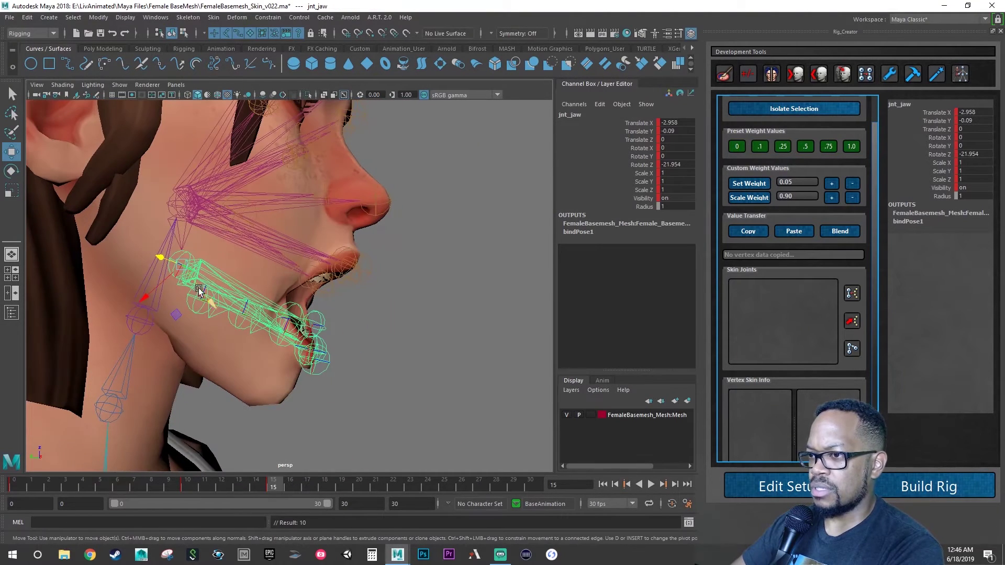
{"action": "left_click_drag", "start_coordinate": [207, 296], "coordinate": [254, 305]}
{"action": "key", "text": "e"}
{"action": "key", "text": "ctrl+z"}
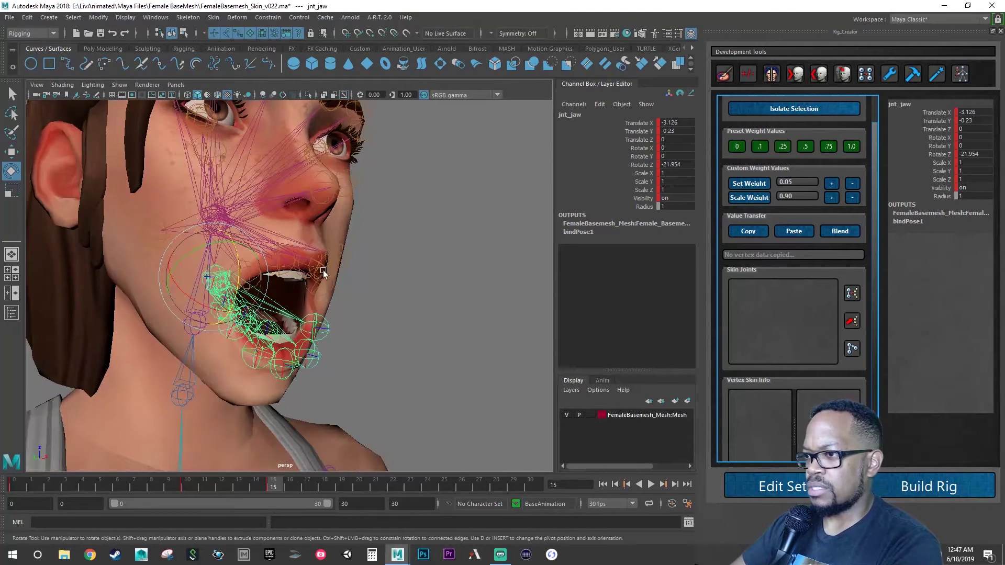
{"action": "left_click", "coordinate": [374, 295]}
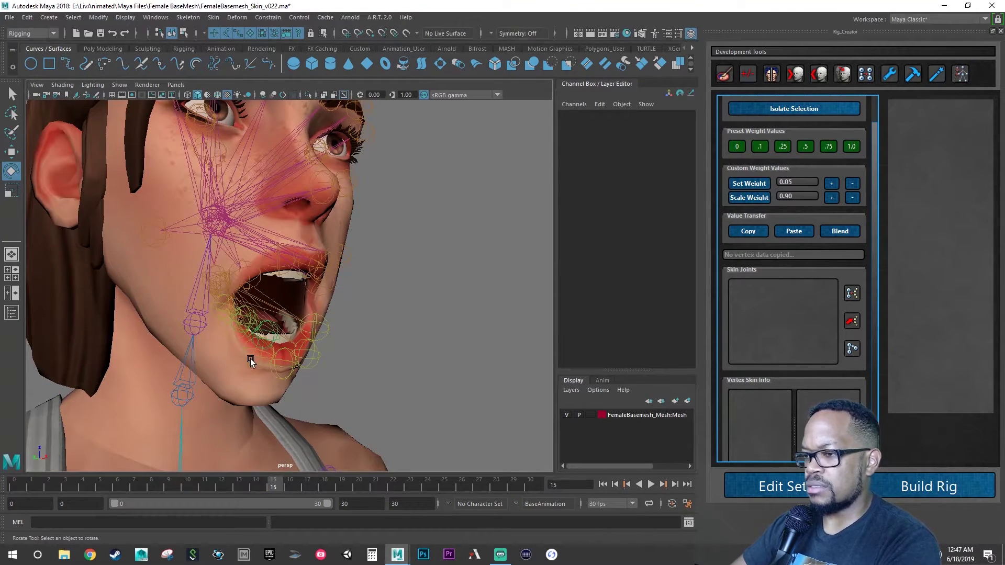
{"action": "left_click", "coordinate": [219, 275]}
{"action": "left_click_drag", "start_coordinate": [218, 276], "coordinate": [215, 281], "text": "alt"}
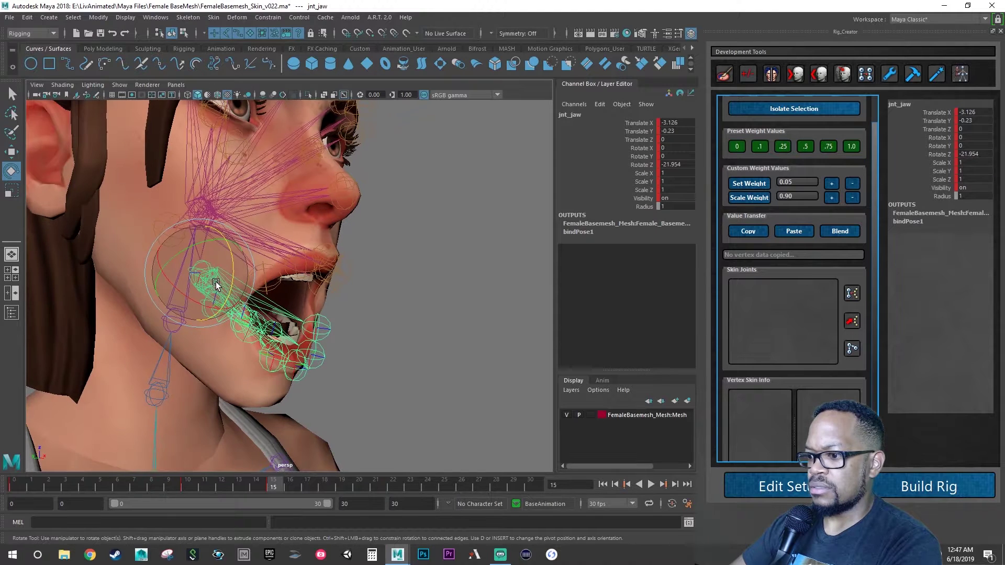
{"action": "left_click_drag", "start_coordinate": [301, 321], "coordinate": [334, 312], "text": "alt"}
{"action": "left_click", "coordinate": [321, 265]}
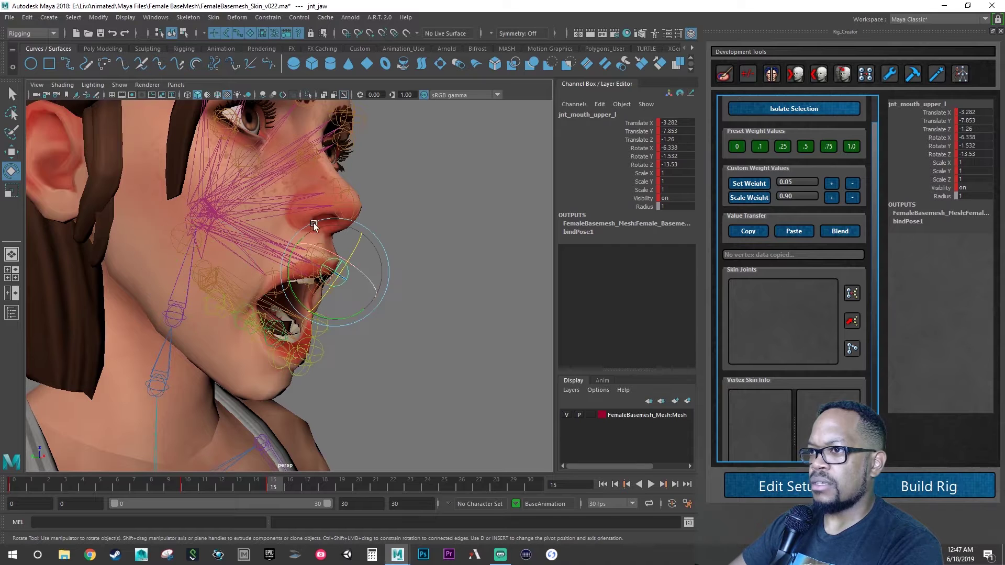
Hide joints in the viewport and switch the face mesh to vertex mode
{"action": "left_click", "coordinate": [119, 85]}
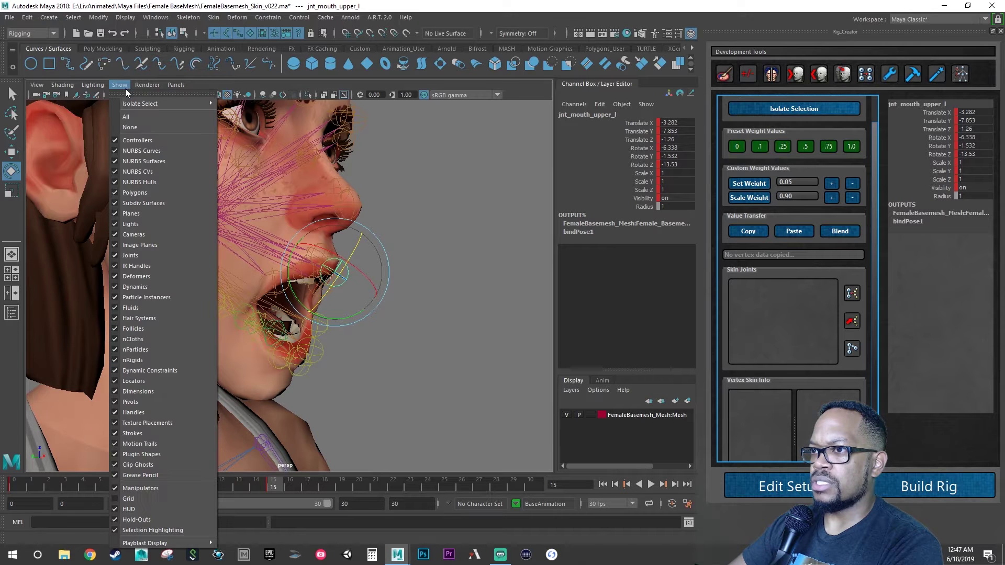
{"action": "left_click", "coordinate": [134, 255]}
{"action": "left_click", "coordinate": [240, 280]}
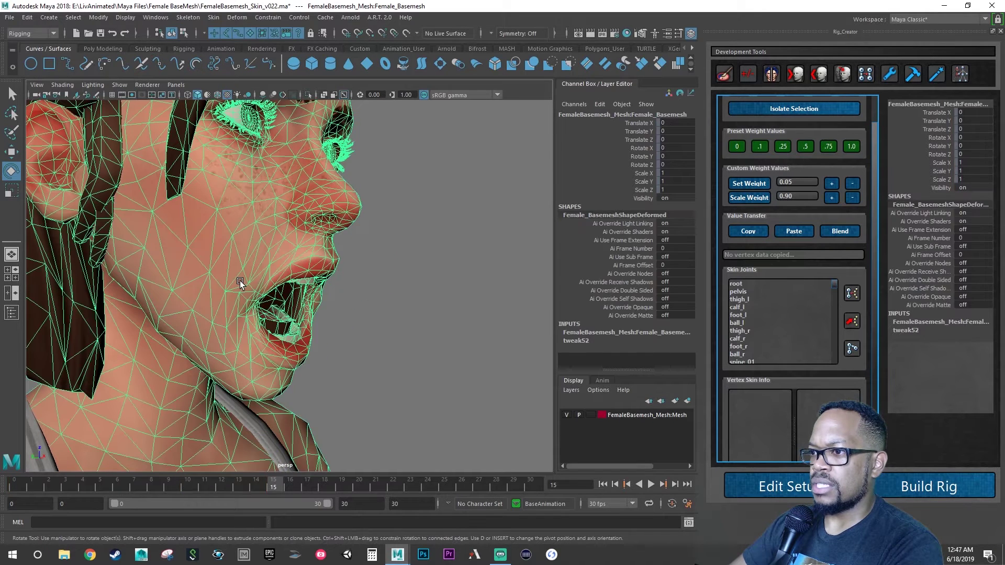
{"action": "right_click_drag", "start_coordinate": [239, 281], "coordinate": [179, 257]}
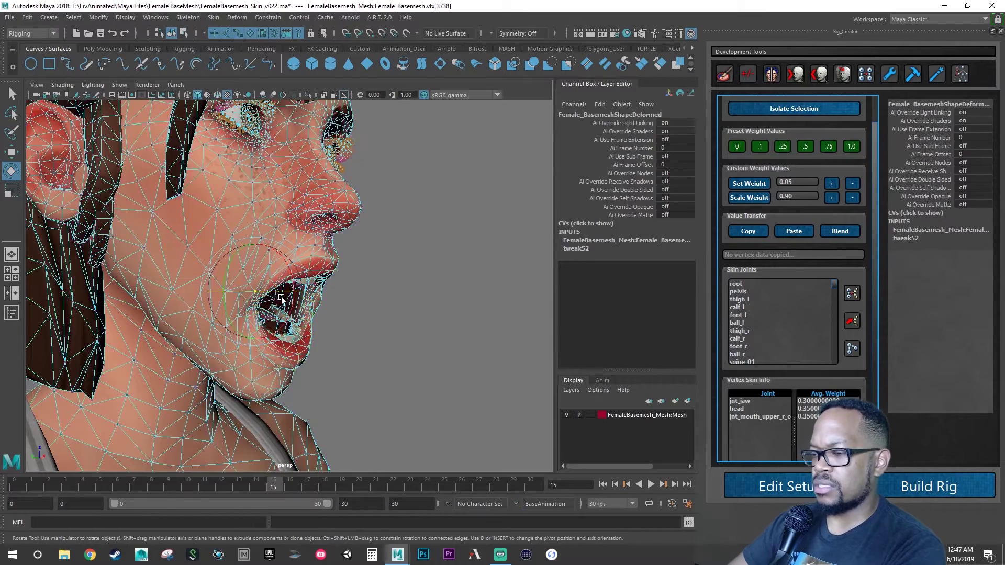
Select the lower gum vertices inside the open mouth, growing the selection along the gum
{"action": "left_click_drag", "start_coordinate": [292, 299], "coordinate": [284, 237], "text": "alt"}
{"action": "scroll", "coordinate": [342, 270], "scroll_direction": "up", "scroll_amount": 3}
{"action": "scroll", "coordinate": [326, 269], "scroll_direction": "up", "scroll_amount": 2}
{"action": "scroll", "coordinate": [318, 279], "scroll_direction": "up", "scroll_amount": 2}
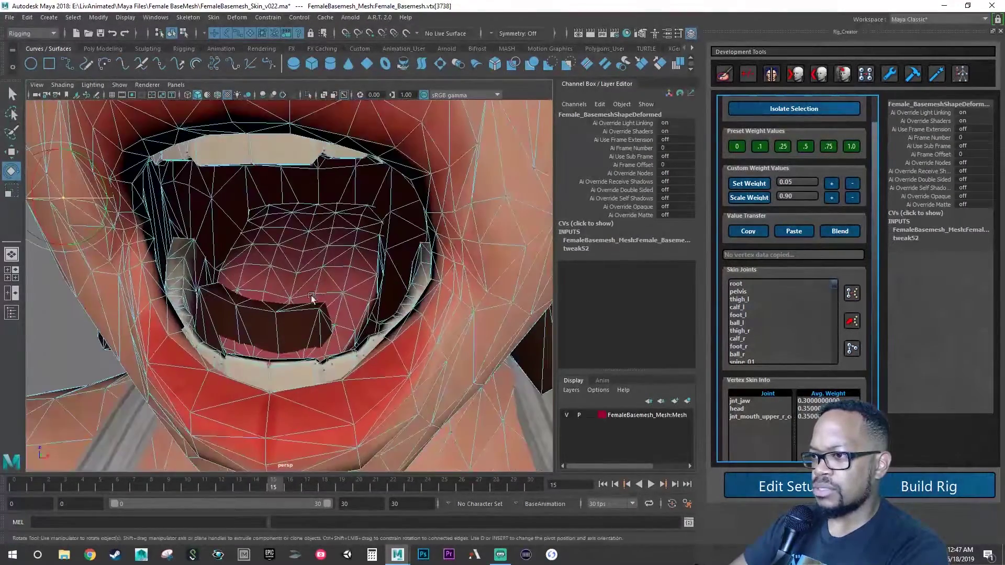
{"action": "left_click", "coordinate": [317, 309]}
{"action": "scroll", "coordinate": [255, 312], "scroll_direction": "up", "scroll_amount": 1}
{"action": "key", "text": "w"}
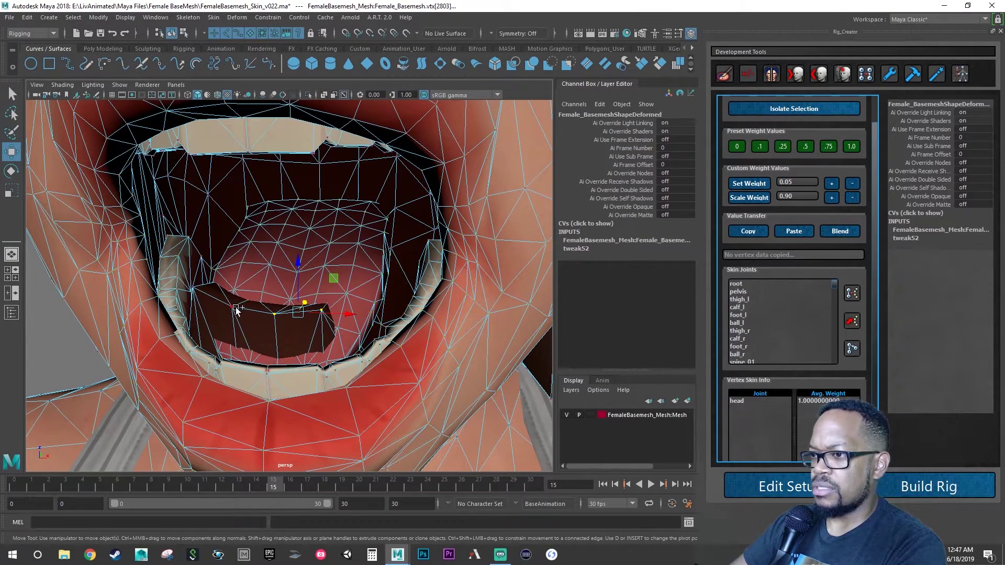
{"action": "left_click_drag", "start_coordinate": [196, 292], "coordinate": [308, 317], "text": "alt"}
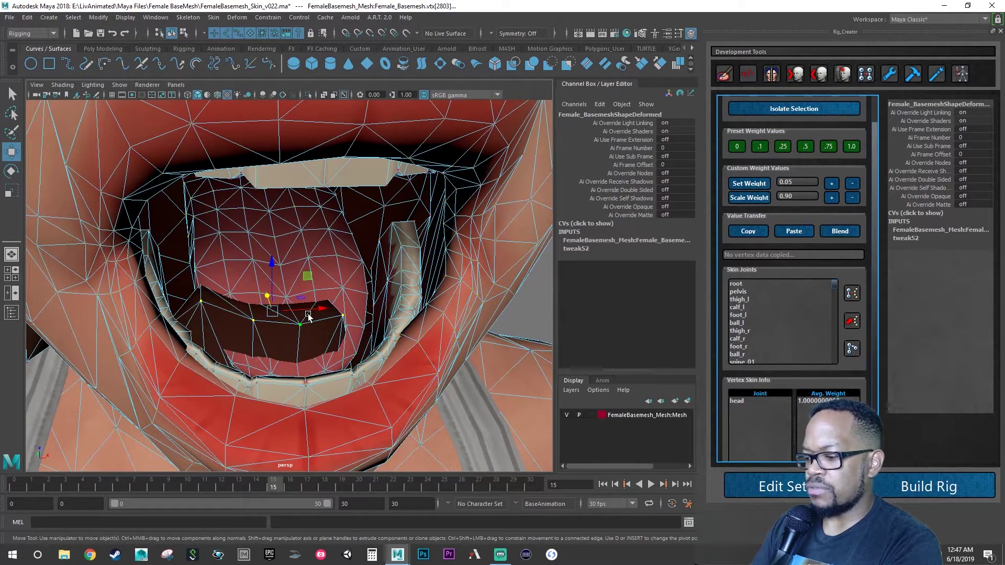
{"action": "key", "text": "shift+period"}
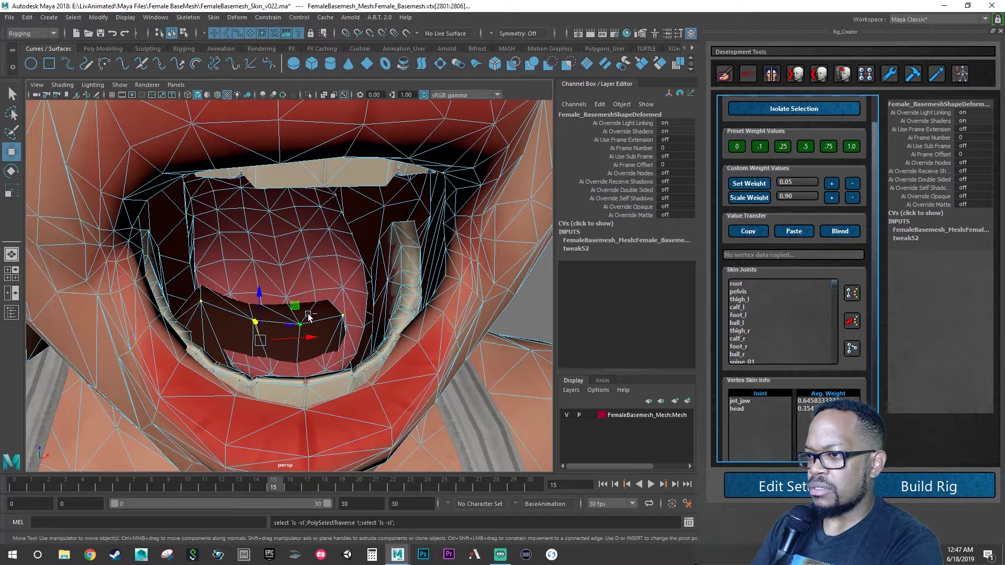
{"action": "key", "text": "Up"}
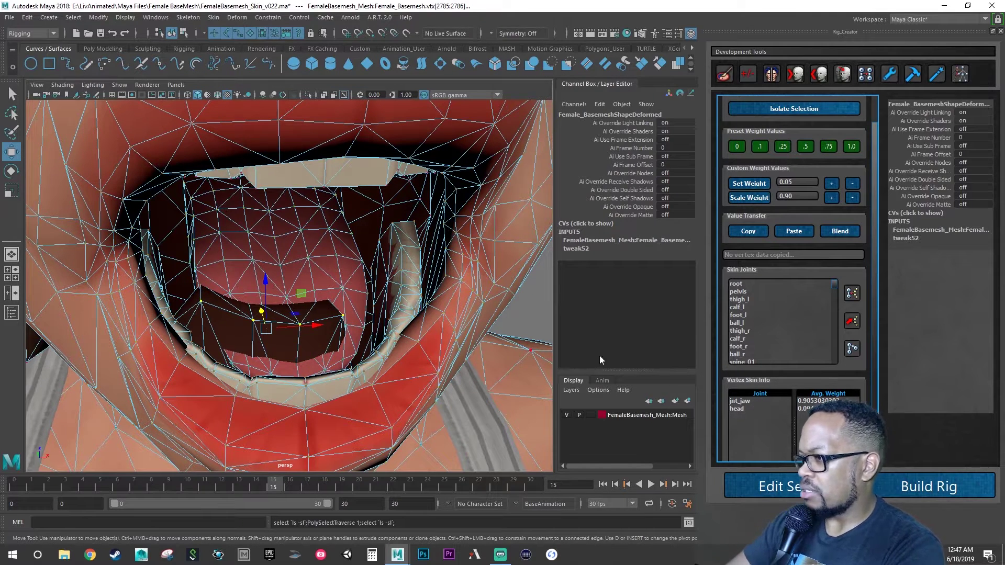
Weight the selected gum vertices fully (1.0) to jnt_jaw and check the result
{"action": "scroll", "coordinate": [419, 322], "scroll_direction": "down", "scroll_amount": 3}
{"action": "mouse_move", "coordinate": [409, 316]}
{"action": "left_mouse_down", "text": "alt"}
{"action": "mouse_move", "coordinate": [366, 314]}
{"action": "mouse_move", "coordinate": [414, 319]}
{"action": "left_mouse_up", "text": "alt"}
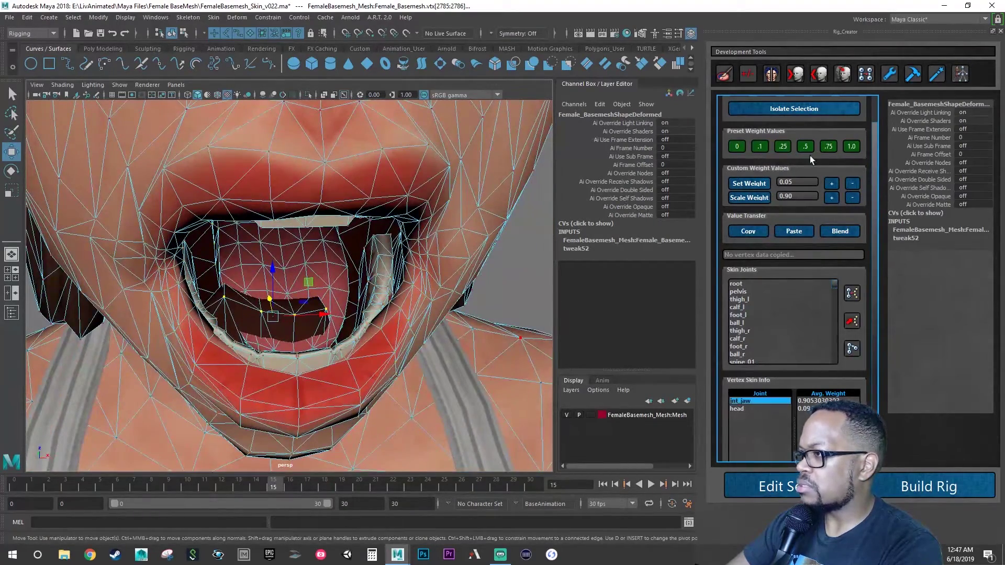
{"action": "left_click", "coordinate": [850, 147]}
{"action": "left_click_drag", "start_coordinate": [339, 260], "coordinate": [397, 289], "text": "alt"}
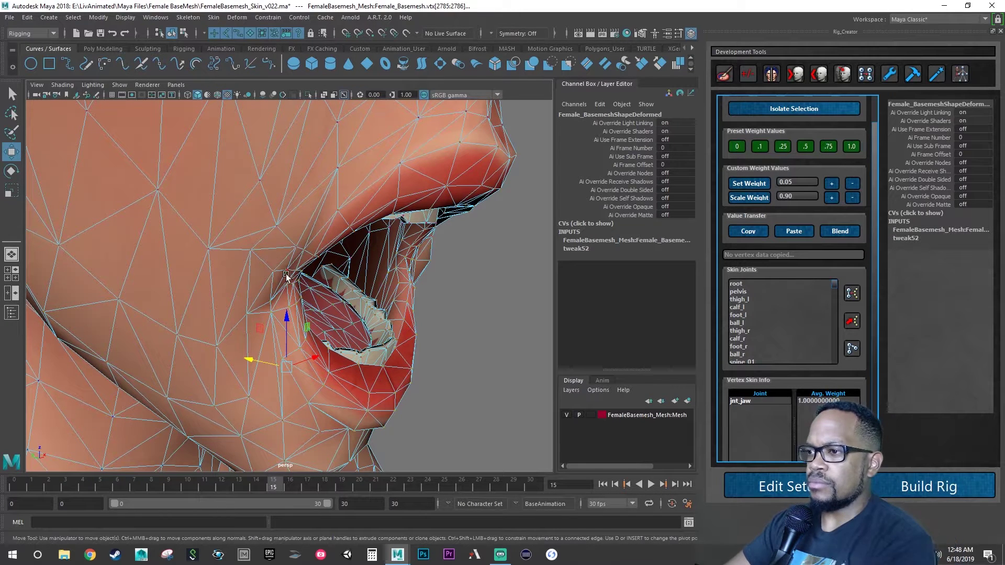
Select the mouth-corner vertex and its neighbour, inspecting them from several angles
{"action": "left_click", "coordinate": [294, 247]}
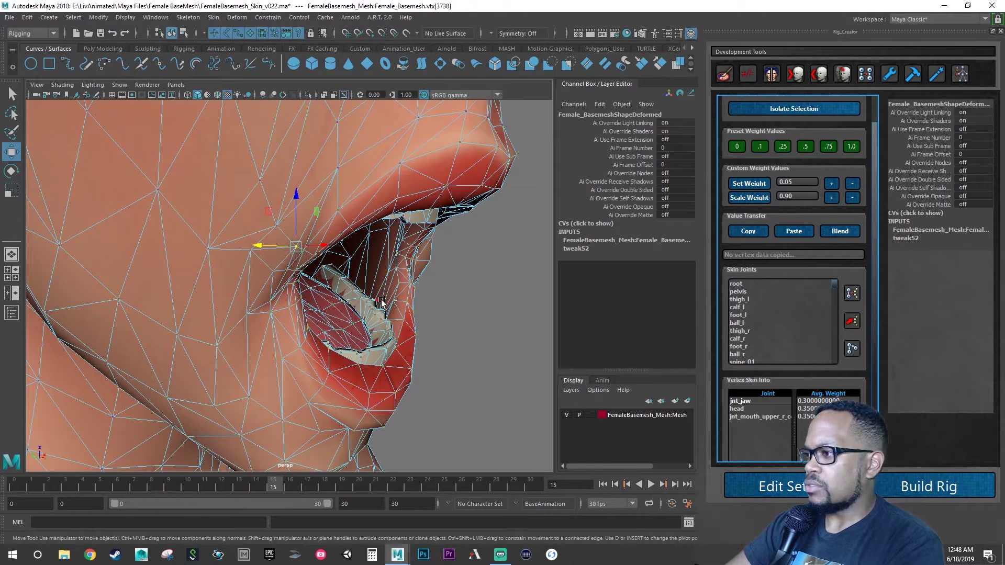
{"action": "left_click_drag", "start_coordinate": [312, 305], "coordinate": [228, 278], "text": "alt"}
{"action": "right_click_drag", "start_coordinate": [229, 277], "coordinate": [298, 278], "text": "alt"}
{"action": "left_click_drag", "start_coordinate": [298, 277], "coordinate": [411, 288], "text": "alt"}
{"action": "left_click_drag", "start_coordinate": [255, 269], "coordinate": [136, 257], "text": "alt"}
{"action": "right_click_drag", "start_coordinate": [136, 256], "coordinate": [326, 246], "text": "alt"}
{"action": "left_click_drag", "start_coordinate": [326, 246], "coordinate": [284, 250], "text": "alt"}
{"action": "right_click_drag", "start_coordinate": [284, 250], "coordinate": [313, 252], "text": "alt"}
{"action": "left_click", "coordinate": [291, 249]}
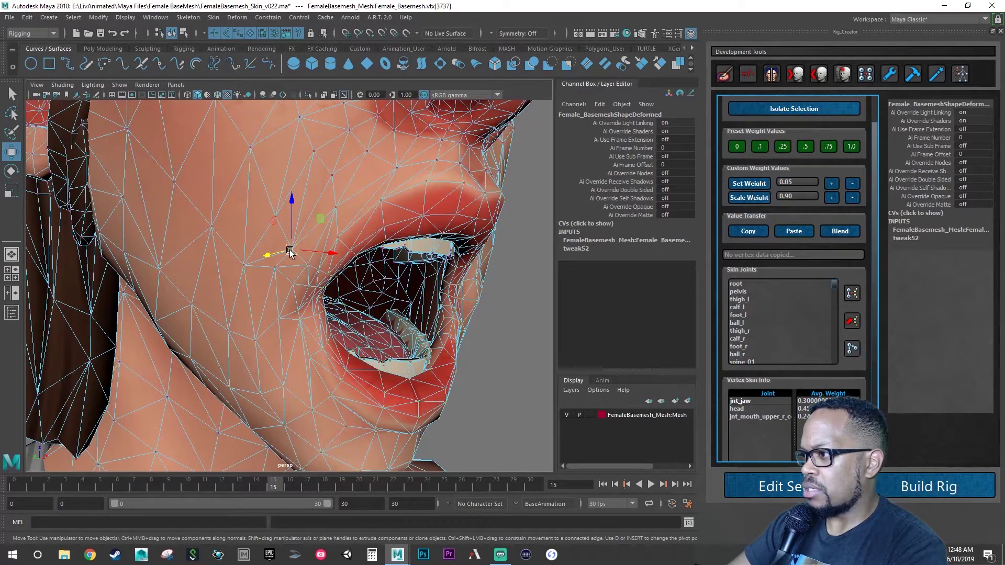
{"action": "left_click_drag", "start_coordinate": [289, 249], "coordinate": [292, 252], "text": "alt"}
{"action": "right_click_drag", "start_coordinate": [292, 252], "coordinate": [247, 253], "text": "alt"}
{"action": "mouse_move", "coordinate": [247, 252]}
{"action": "left_mouse_down", "text": "alt"}
{"action": "mouse_move", "coordinate": [265, 254]}
{"action": "mouse_move", "coordinate": [250, 253]}
{"action": "left_mouse_up", "text": "alt"}
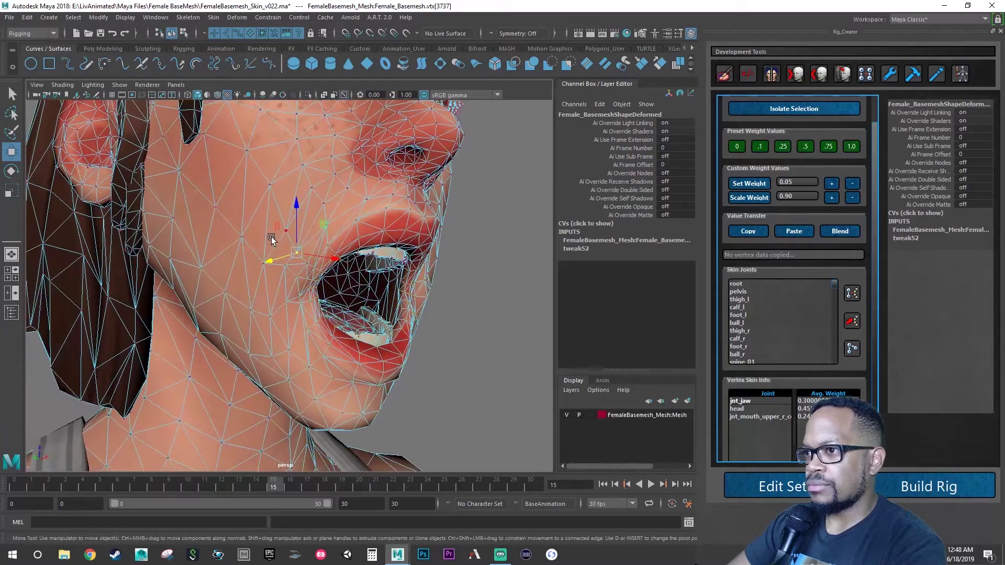
{"action": "middle_click_drag", "start_coordinate": [271, 238], "coordinate": [290, 267], "text": "alt"}
Choose jnt_cheek_r_expand in the Skin Joints list and inspect the cheek area
{"action": "scroll", "coordinate": [785, 314], "scroll_direction": "down", "scroll_amount": 10}
{"action": "scroll", "coordinate": [778, 313], "scroll_direction": "down", "scroll_amount": 8}
{"action": "scroll", "coordinate": [777, 312], "scroll_direction": "down", "scroll_amount": 1}
{"action": "scroll", "coordinate": [815, 316], "scroll_direction": "down", "scroll_amount": 5}
{"action": "scroll", "coordinate": [813, 323], "scroll_direction": "down", "scroll_amount": 2}
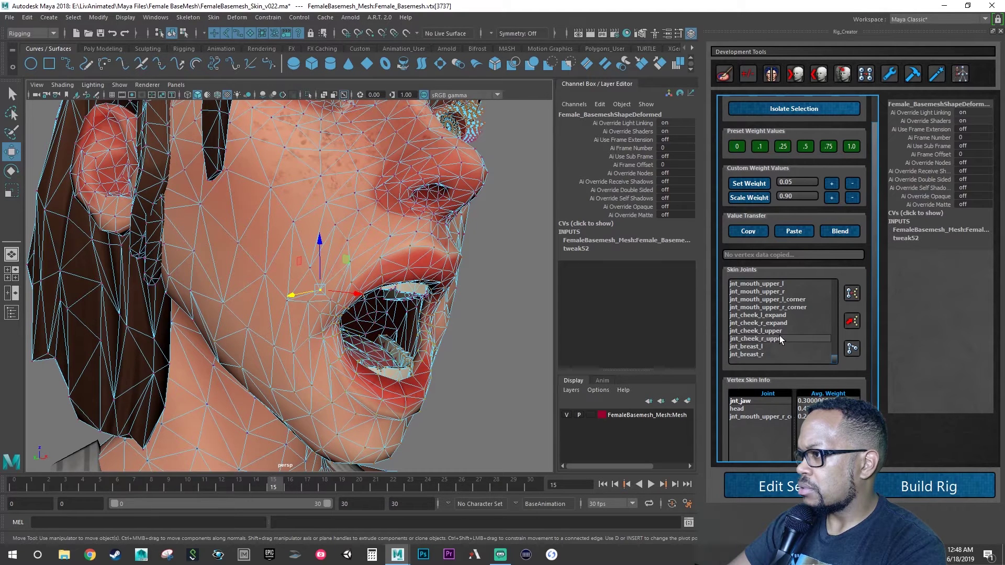
{"action": "left_click", "coordinate": [761, 323]}
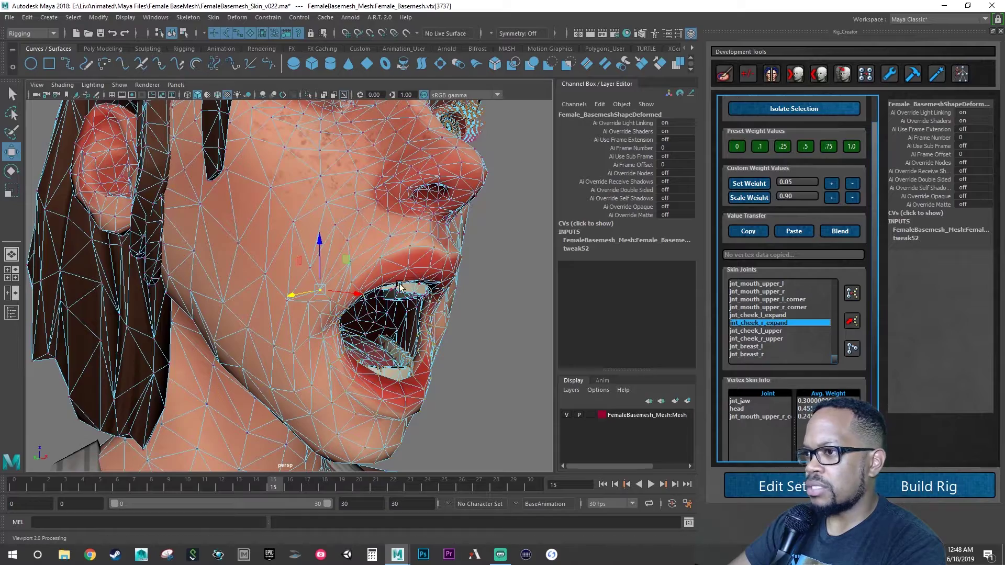
{"action": "left_click_drag", "start_coordinate": [290, 276], "coordinate": [272, 262], "text": "alt"}
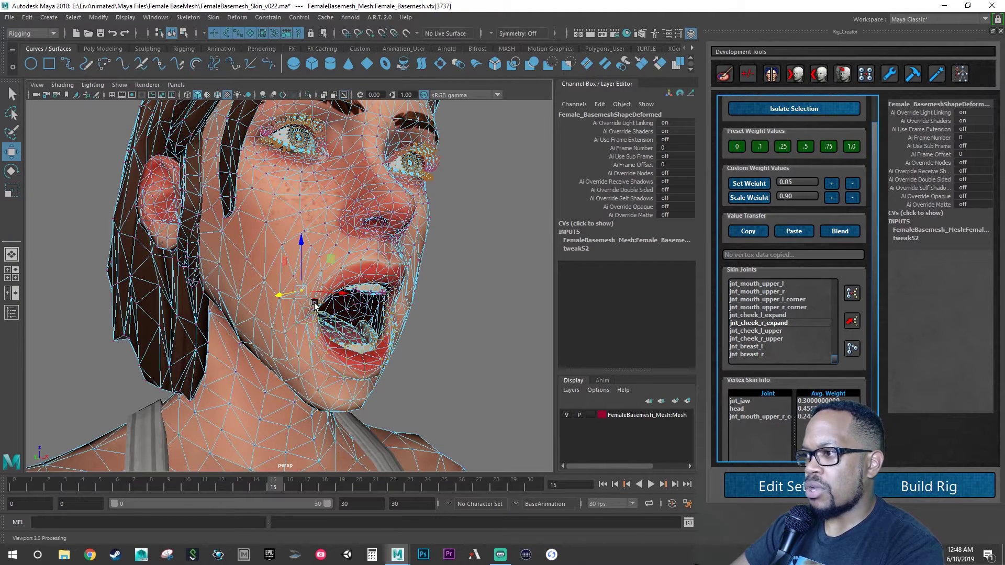
{"action": "right_click_drag", "start_coordinate": [331, 305], "coordinate": [430, 305], "text": "alt"}
{"action": "mouse_move", "coordinate": [398, 293]}
{"action": "left_mouse_down", "text": "alt"}
{"action": "mouse_move", "coordinate": [373, 274]}
{"action": "mouse_move", "coordinate": [403, 278]}
{"action": "mouse_move", "coordinate": [404, 289]}
{"action": "mouse_move", "coordinate": [419, 288]}
{"action": "mouse_move", "coordinate": [413, 280]}
{"action": "left_mouse_up", "text": "alt"}
{"action": "scroll", "coordinate": [425, 283], "scroll_direction": "down", "scroll_amount": 3}
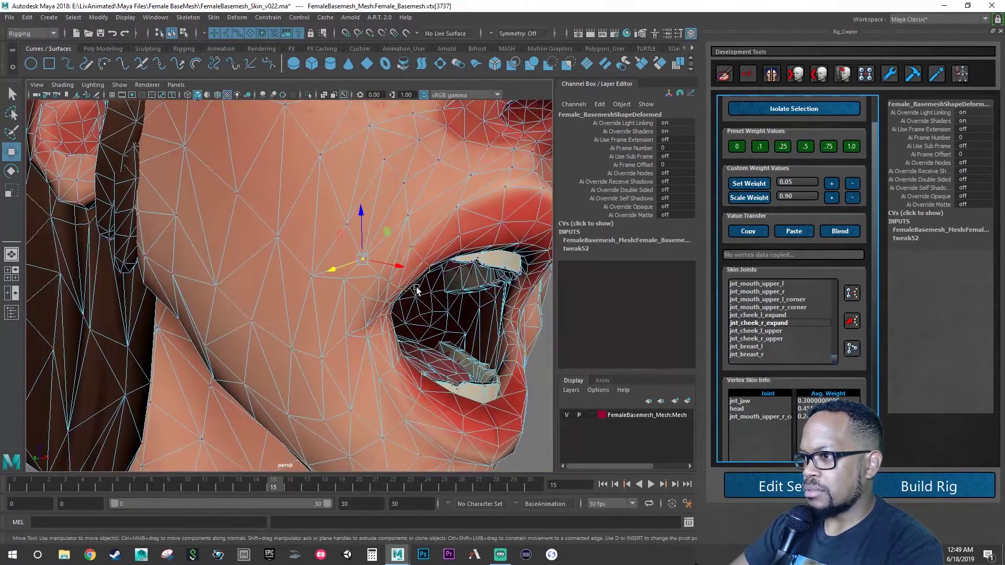
{"action": "scroll", "coordinate": [378, 280], "scroll_direction": "up", "scroll_amount": 2}
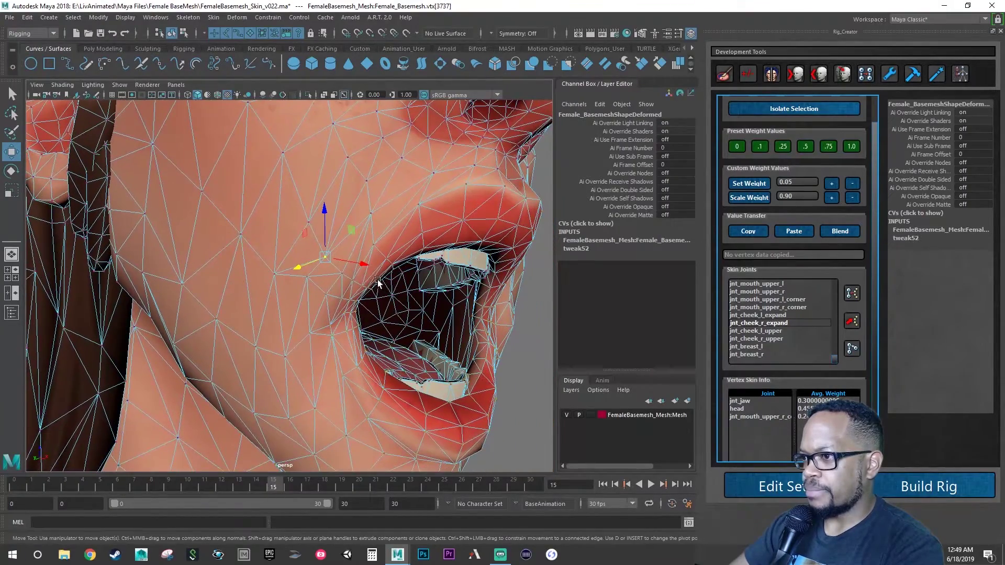
On the vertex below the mouth corner, set jnt_jaw to 0.5 and raise jnt_mouth_lower_r_corner weight
{"action": "left_click", "coordinate": [312, 275]}
{"action": "left_click_drag", "start_coordinate": [368, 281], "coordinate": [402, 294], "text": "alt"}
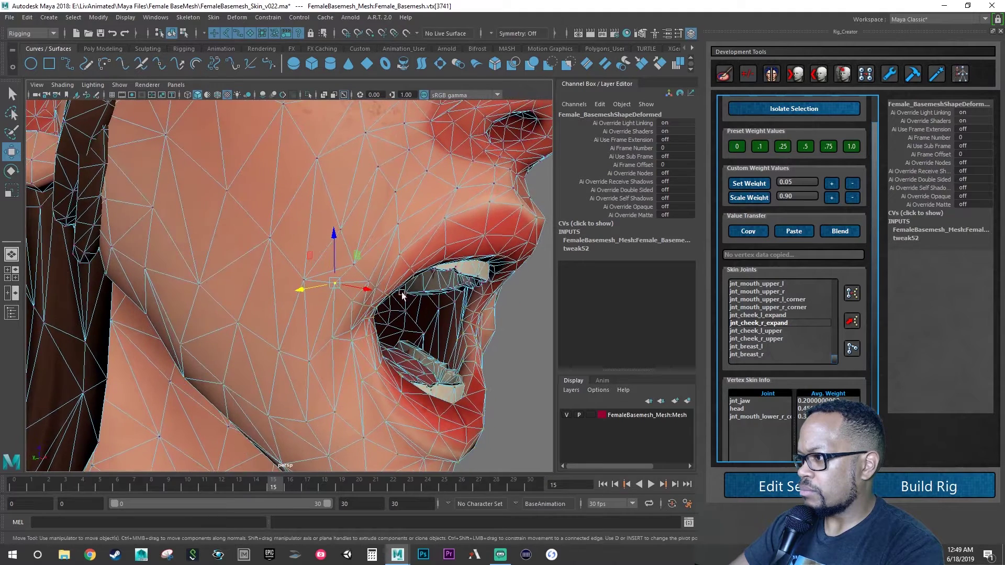
{"action": "left_click", "coordinate": [741, 415]}
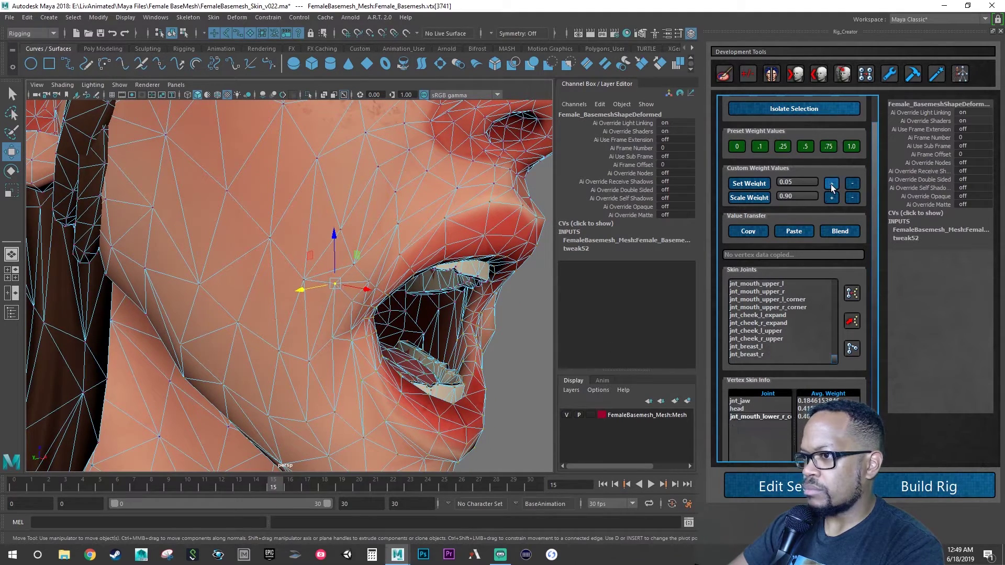
{"action": "left_click", "coordinate": [783, 147]}
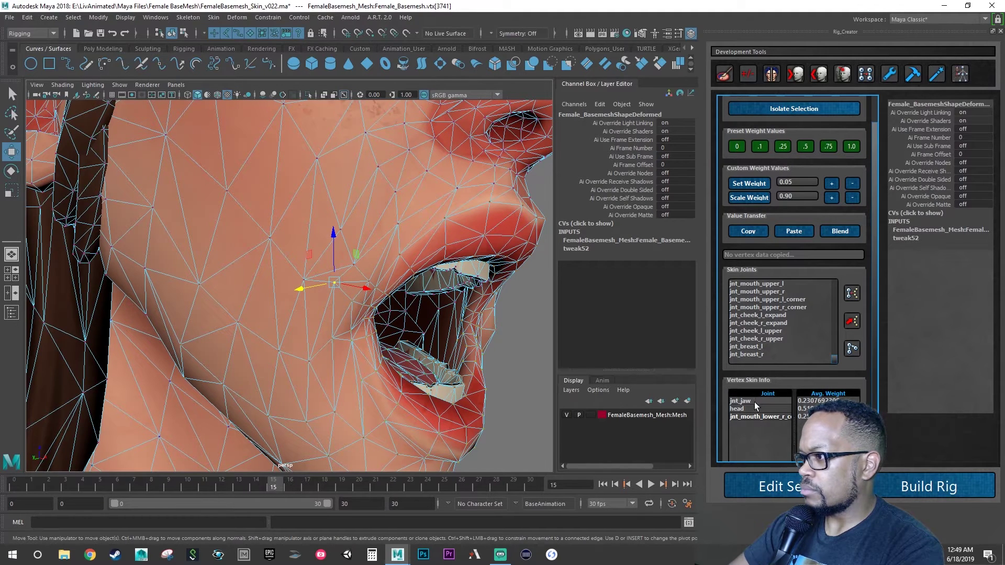
{"action": "left_click", "coordinate": [754, 401]}
{"action": "left_click", "coordinate": [804, 149]}
{"action": "scroll", "coordinate": [434, 318], "scroll_direction": "up", "scroll_amount": 5}
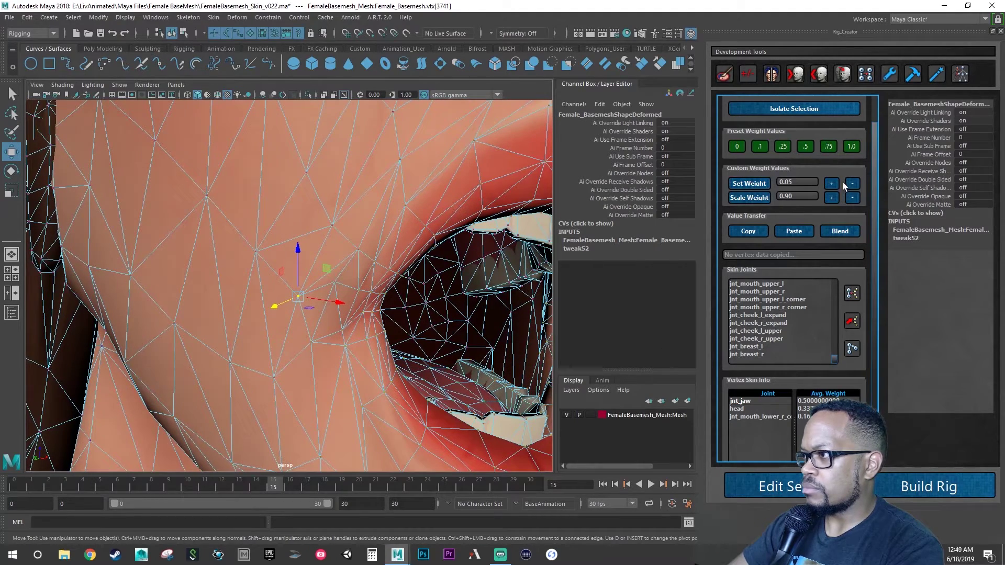
{"action": "left_click", "coordinate": [760, 416]}
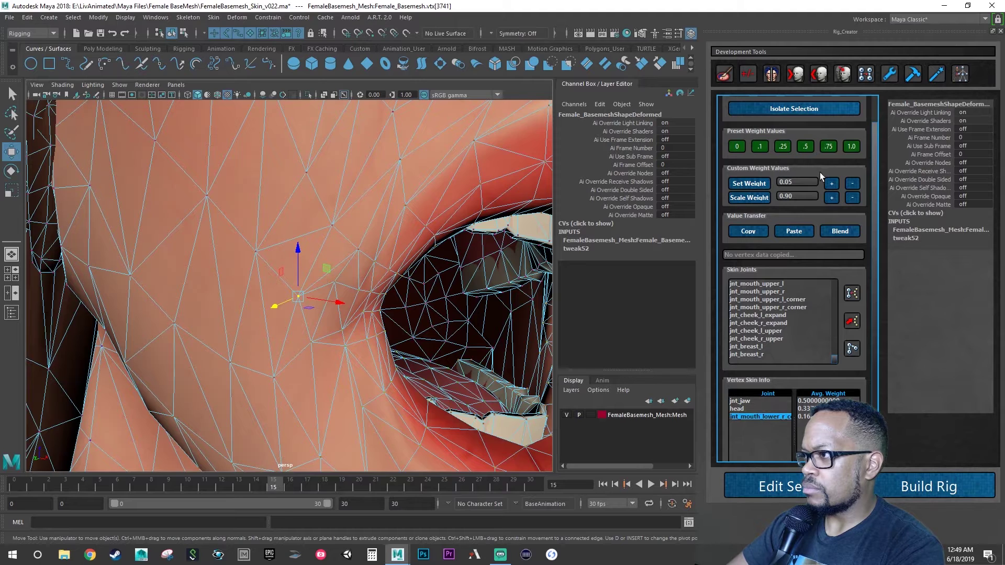
{"action": "left_click", "coordinate": [832, 184]}
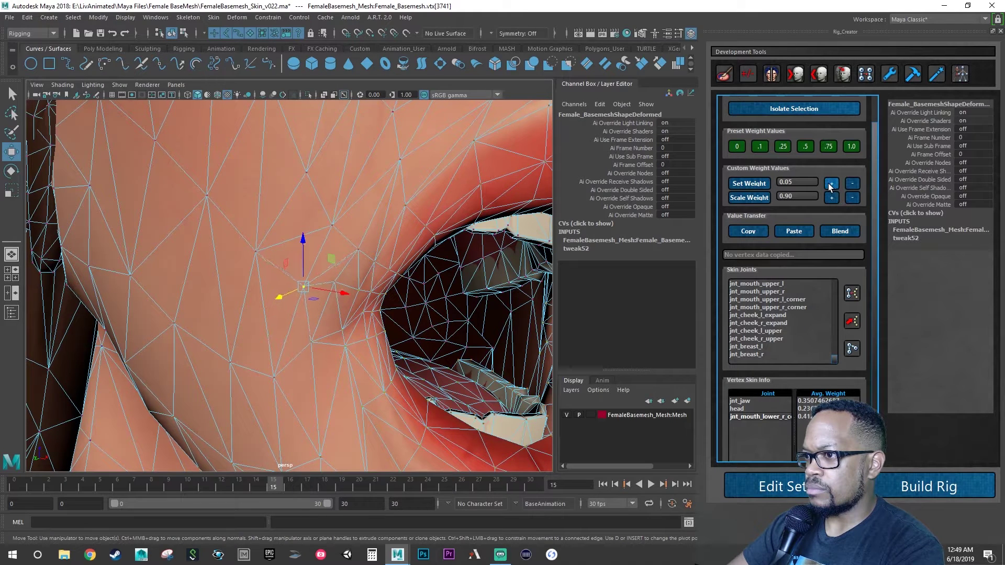
On the next corner vertex, set jnt_jaw to 0.5 and add mouth-corner weight in 0.10 steps
{"action": "left_click", "coordinate": [341, 281]}
{"action": "left_click", "coordinate": [335, 282]}
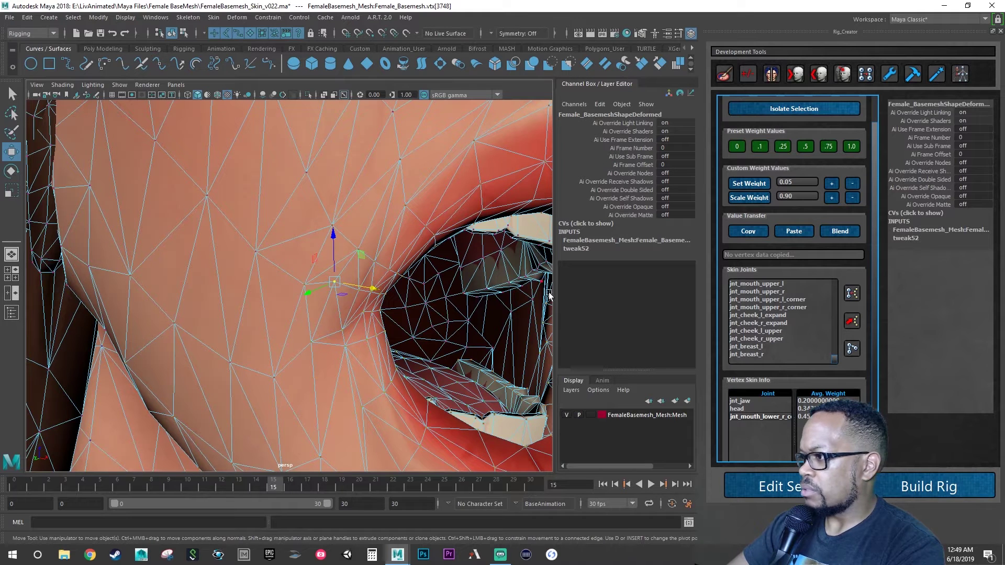
{"action": "left_click", "coordinate": [805, 146]}
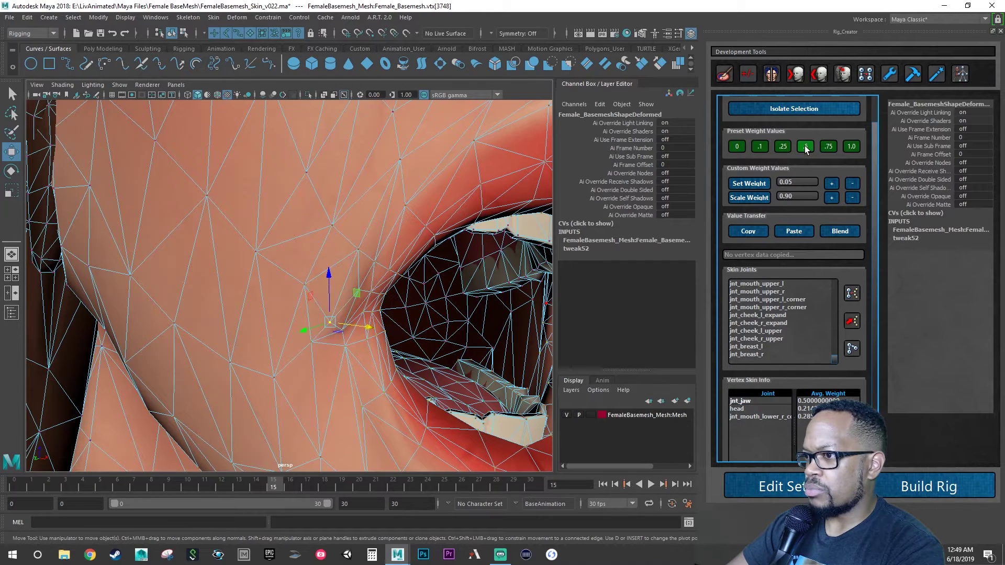
{"action": "left_click", "coordinate": [759, 415]}
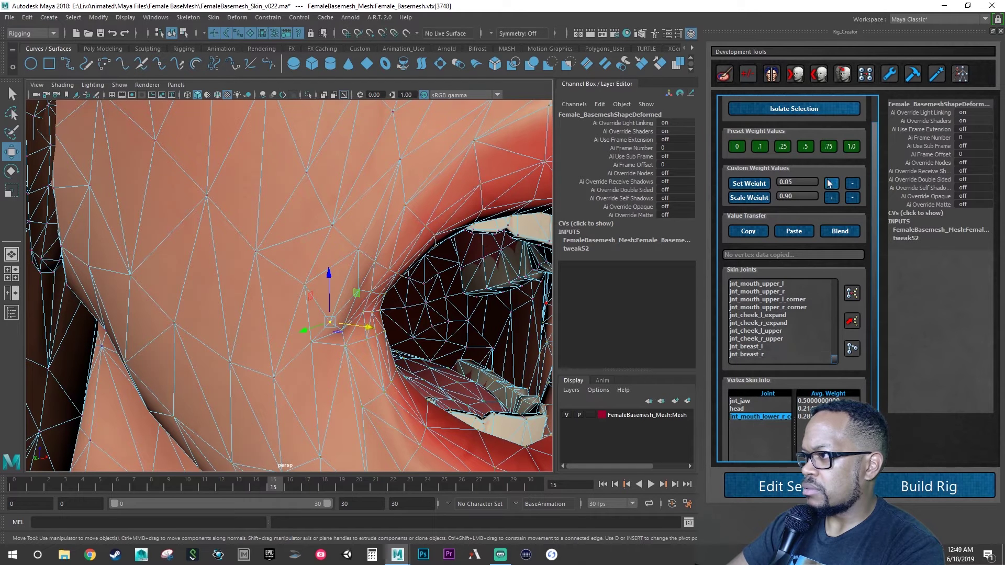
{"action": "double_click", "coordinate": [786, 181]}
{"action": "type", "text": "0.10"}
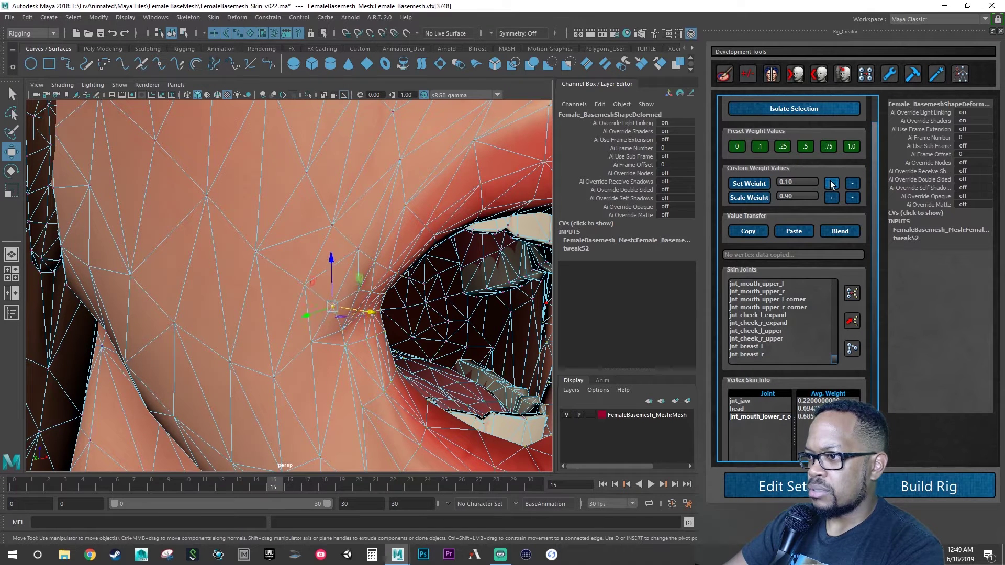
{"action": "left_click", "coordinate": [831, 183]}
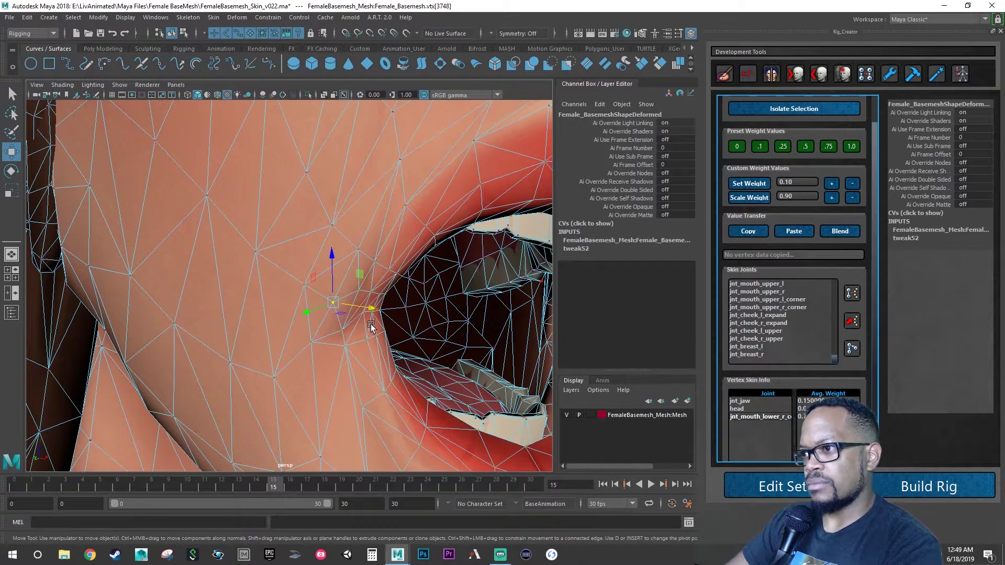
{"action": "left_click_drag", "start_coordinate": [398, 325], "coordinate": [309, 304], "text": "alt"}
Select a cheek vertex near the jaw, viewing the face from the side
{"action": "left_click", "coordinate": [173, 274]}
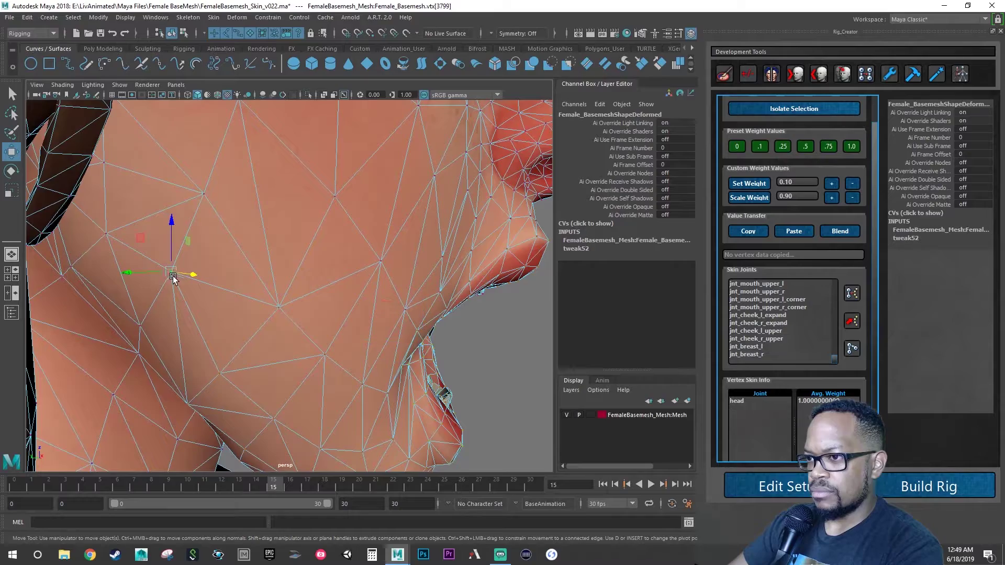
{"action": "left_click", "coordinate": [141, 322], "text": "shift"}
{"action": "left_click_drag", "start_coordinate": [142, 322], "coordinate": [274, 322], "text": "alt"}
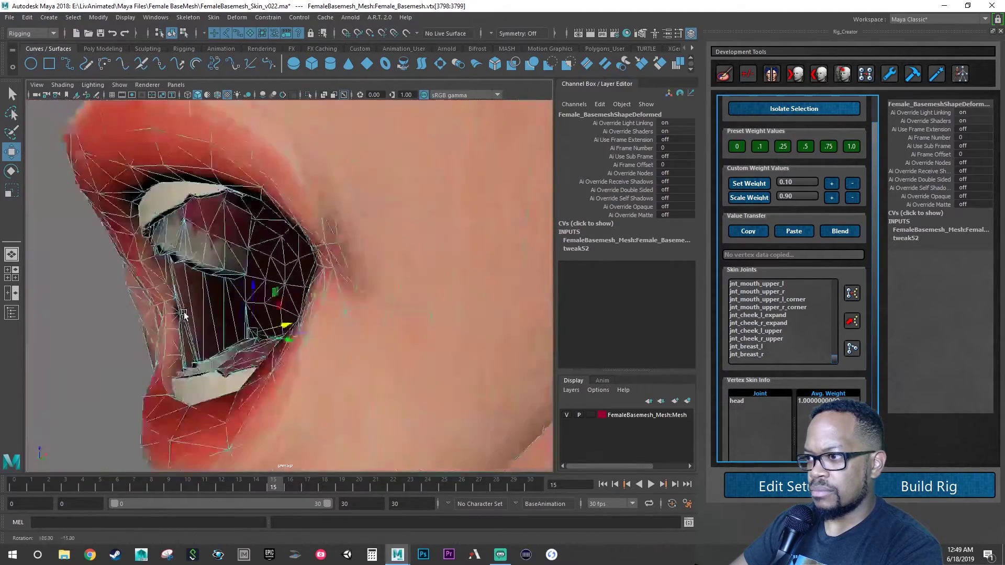
{"action": "scroll", "coordinate": [180, 314], "scroll_direction": "down", "scroll_amount": 10}
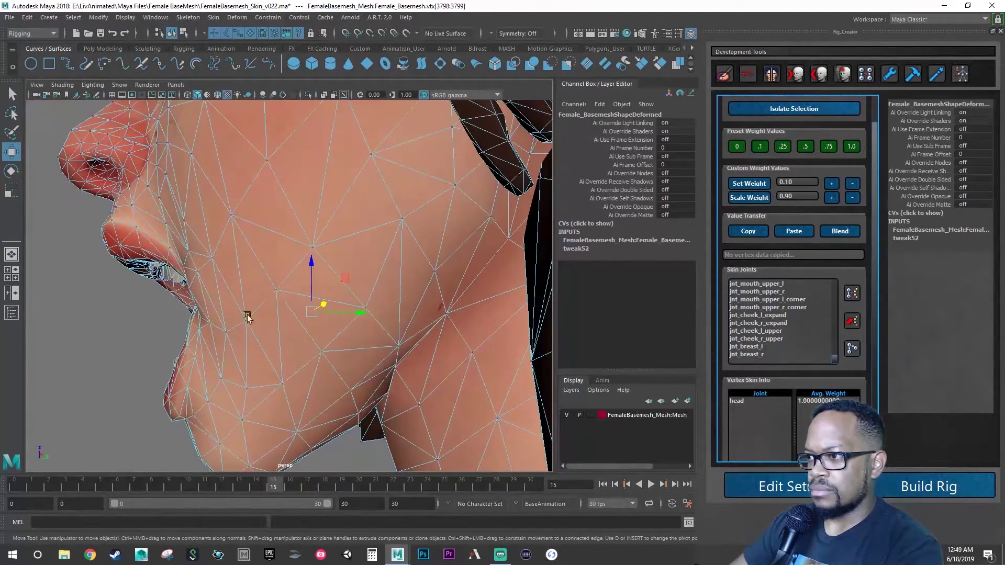
{"action": "left_click", "coordinate": [405, 221]}
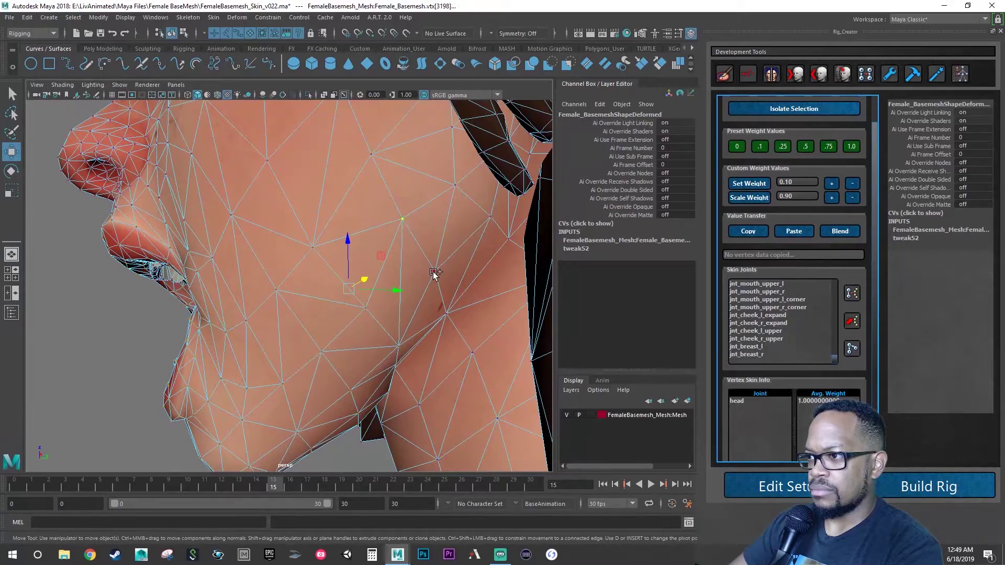
{"action": "left_click_drag", "start_coordinate": [433, 272], "coordinate": [488, 312], "text": "alt"}
{"action": "scroll", "coordinate": [785, 359], "scroll_direction": "up", "scroll_amount": 15}
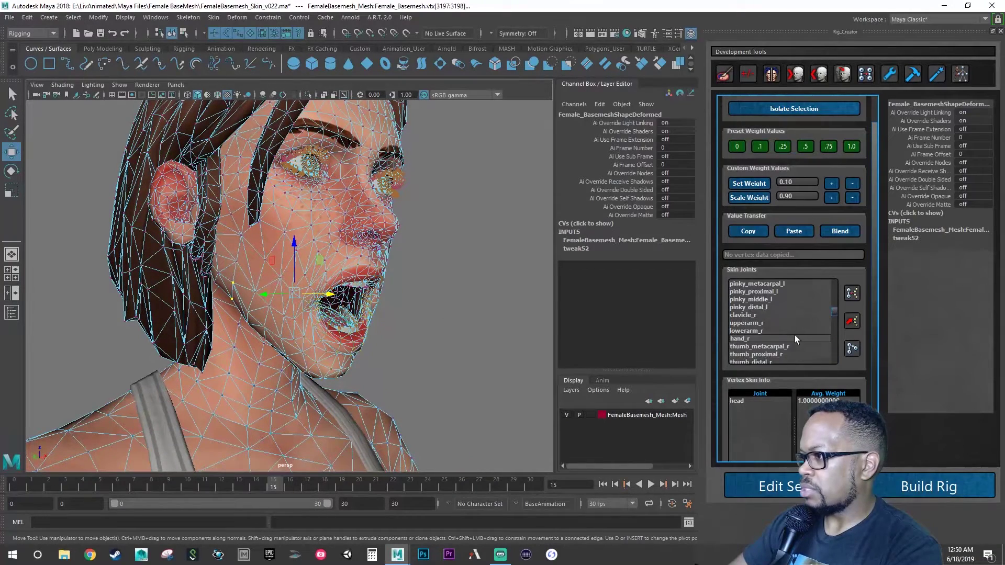
{"action": "scroll", "coordinate": [761, 345], "scroll_direction": "down", "scroll_amount": 5}
{"action": "scroll", "coordinate": [762, 349], "scroll_direction": "down", "scroll_amount": 8}
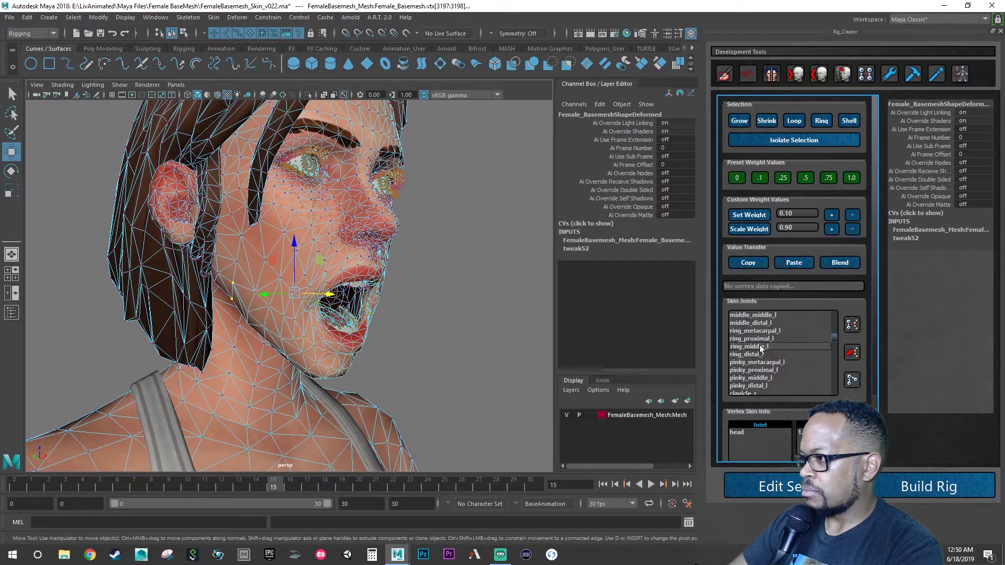
{"action": "scroll", "coordinate": [760, 346], "scroll_direction": "down", "scroll_amount": 5}
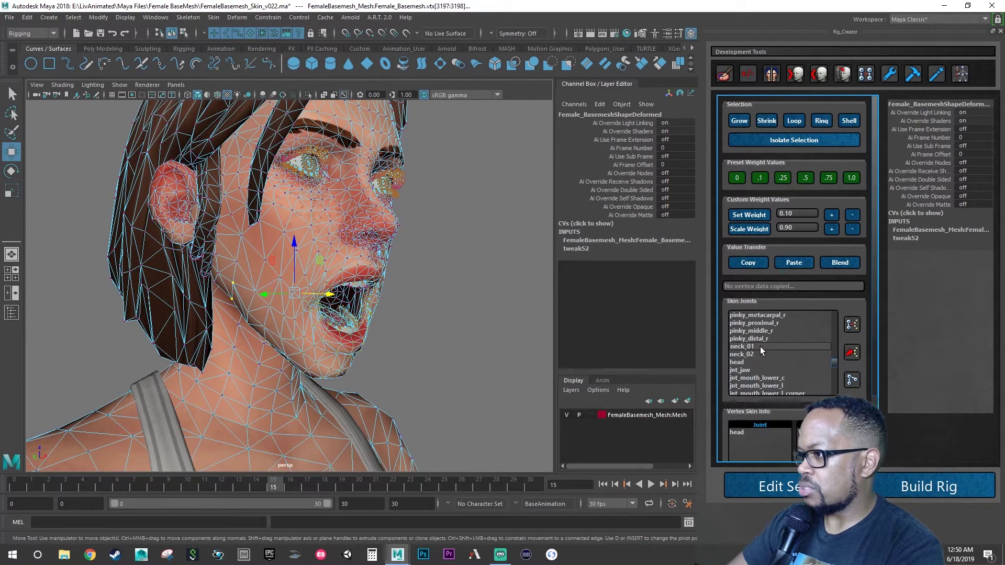
Raise the cheek vertex's jnt_jaw weight to 0.8, leaving 0.2 on head
{"action": "left_click", "coordinate": [745, 371]}
{"action": "left_click_drag", "start_coordinate": [410, 294], "coordinate": [471, 285], "text": "alt"}
{"action": "left_click", "coordinate": [831, 216]}
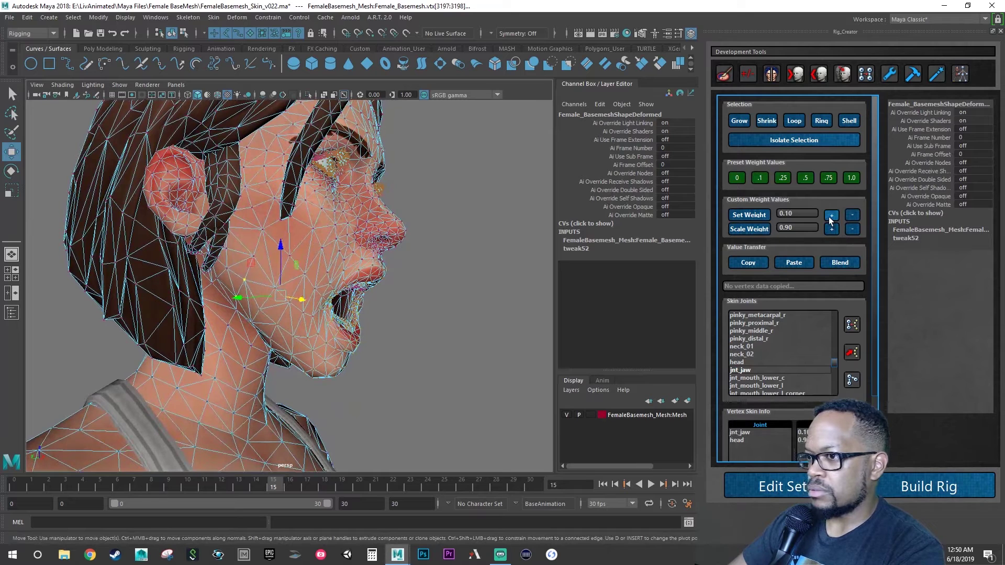
{"action": "left_click", "coordinate": [830, 217]}
{"action": "left_click", "coordinate": [829, 218]}
{"action": "left_click", "coordinate": [829, 218]}
{"action": "left_click", "coordinate": [828, 218]}
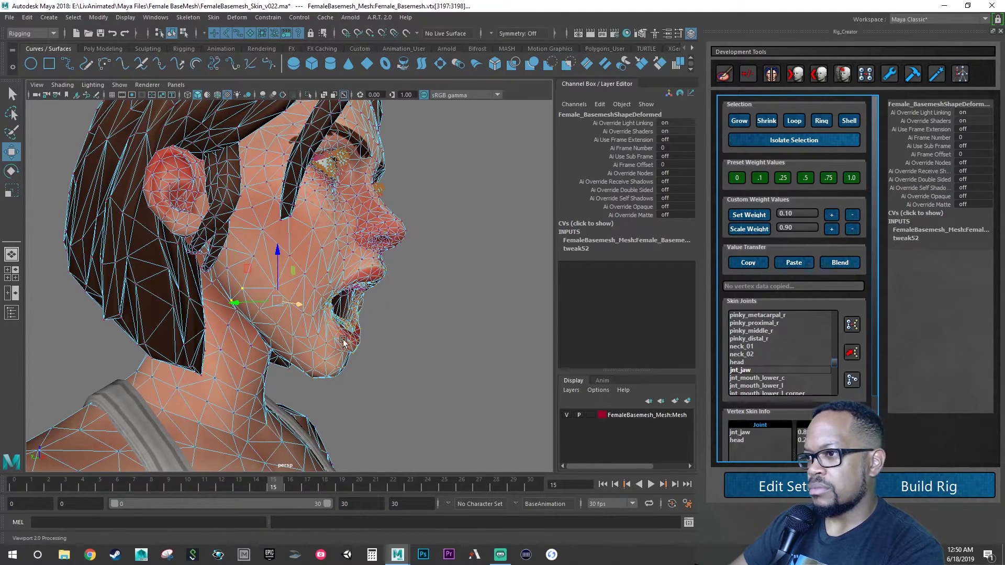
{"action": "left_click_drag", "start_coordinate": [370, 331], "coordinate": [350, 305], "text": "alt"}
{"action": "scroll", "coordinate": [343, 328], "scroll_direction": "up", "scroll_amount": 3}
{"action": "scroll", "coordinate": [382, 313], "scroll_direction": "up", "scroll_amount": 3}
Raise jnt_mouth_upper_r_corner weight on a right mouth-corner vertex to 0.95
{"action": "left_click", "coordinate": [257, 293]}
{"action": "left_click_drag", "start_coordinate": [257, 293], "coordinate": [341, 297], "text": "alt"}
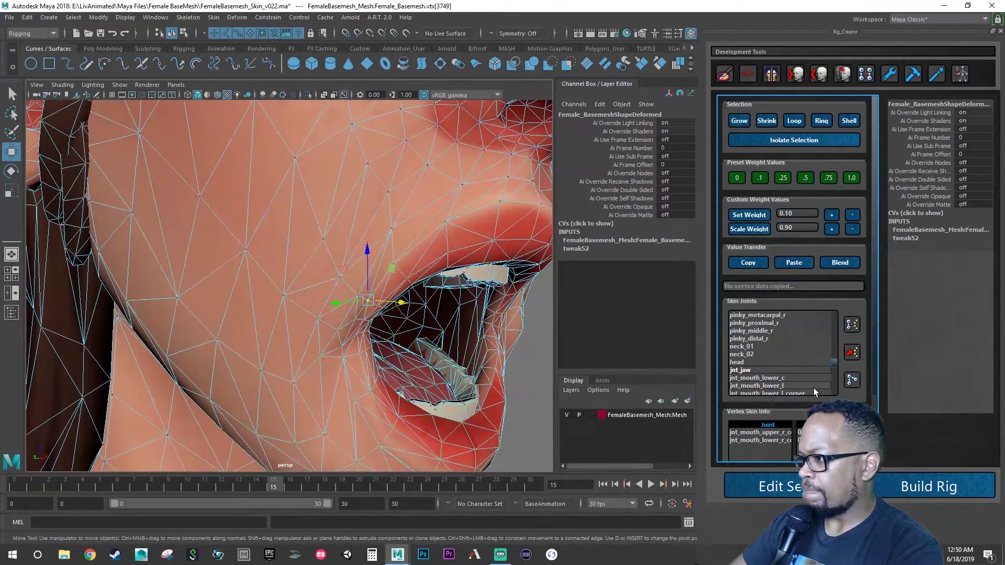
{"action": "scroll", "coordinate": [815, 393], "scroll_direction": "down", "scroll_amount": 1}
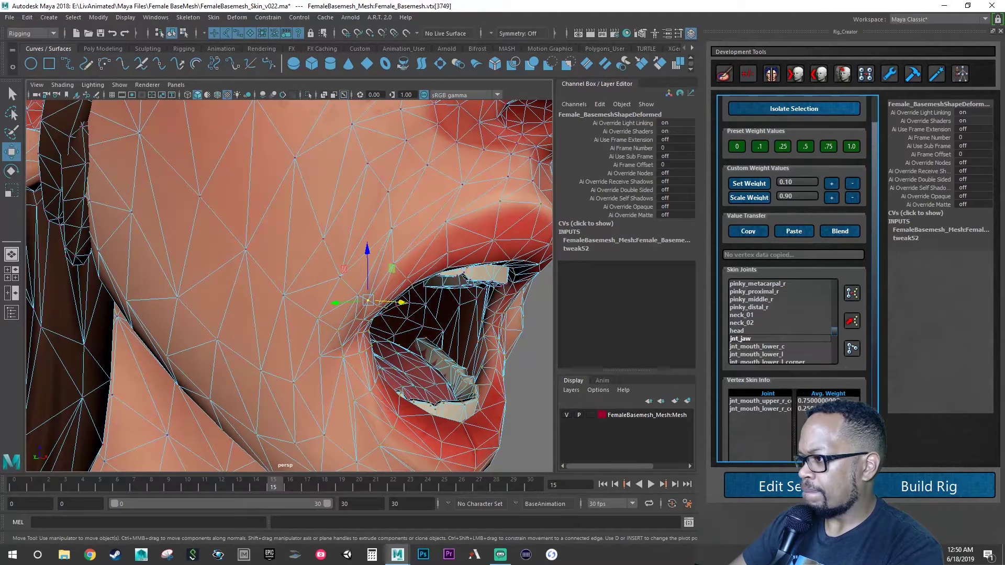
{"action": "left_click", "coordinate": [771, 401]}
{"action": "left_click", "coordinate": [831, 184]}
{"action": "left_click", "coordinate": [831, 184]}
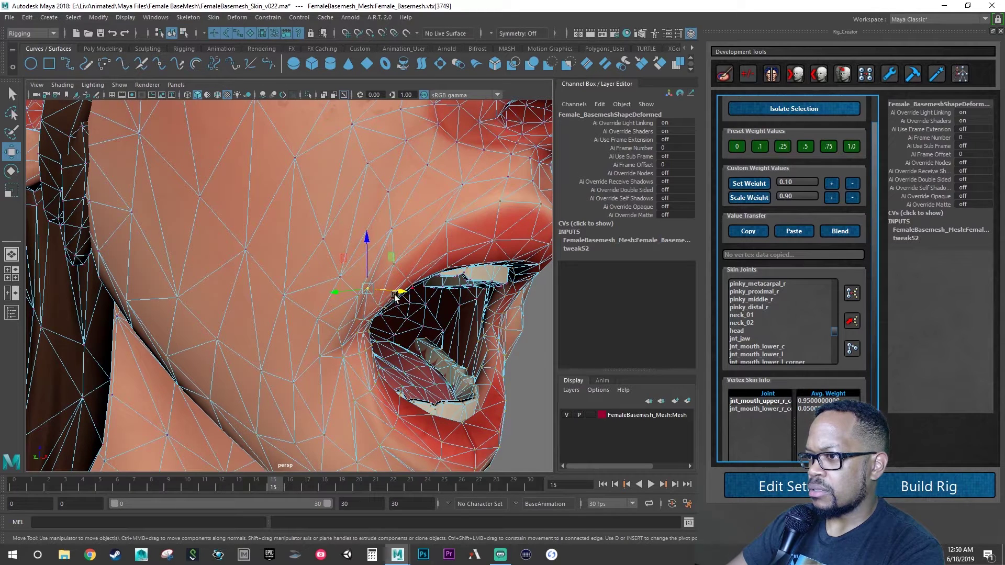
Raise jnt_mouth_upper_r_corner weight on the next corner vertex to 0.75
{"action": "left_click", "coordinate": [356, 297]}
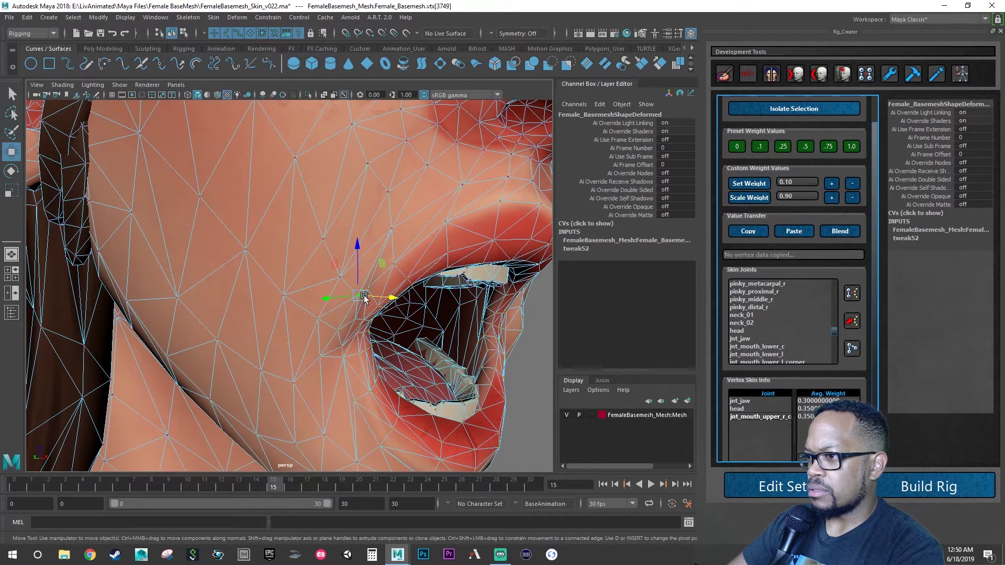
{"action": "left_click", "coordinate": [831, 184]}
{"action": "left_click", "coordinate": [831, 185]}
{"action": "left_click", "coordinate": [831, 184]}
{"action": "left_click", "coordinate": [831, 184]}
{"action": "left_click", "coordinate": [340, 277]}
Increase upper-corner weight on another vertex and reduce its jnt_jaw weight
{"action": "left_click", "coordinate": [831, 184]}
{"action": "left_click", "coordinate": [831, 185]}
{"action": "left_click", "coordinate": [831, 184]}
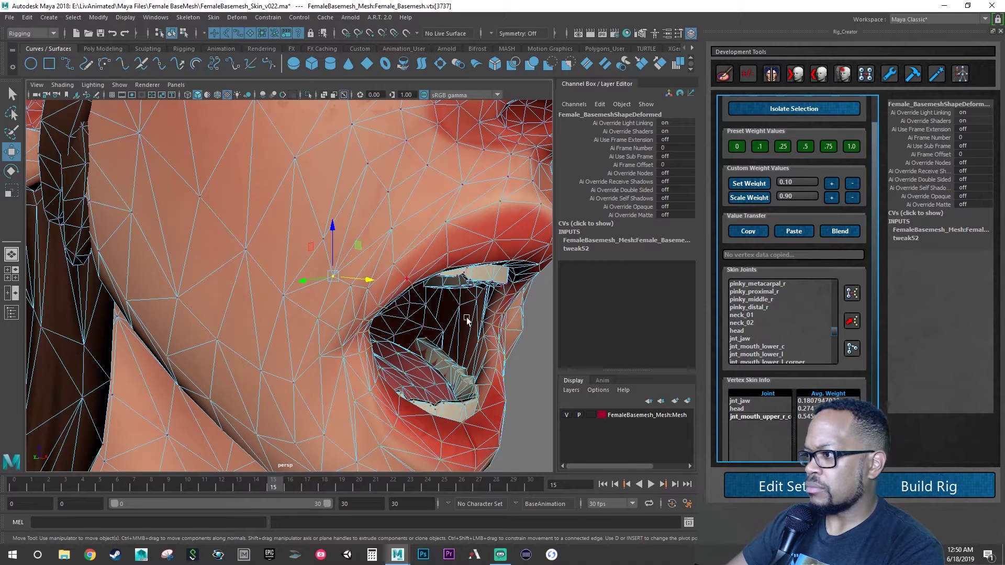
{"action": "left_click", "coordinate": [739, 401]}
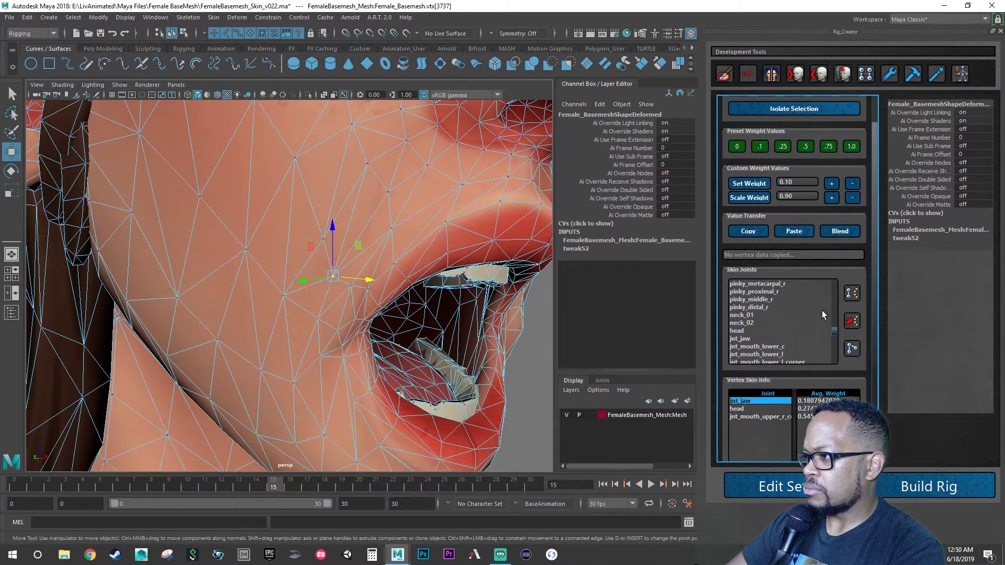
{"action": "left_click", "coordinate": [855, 187]}
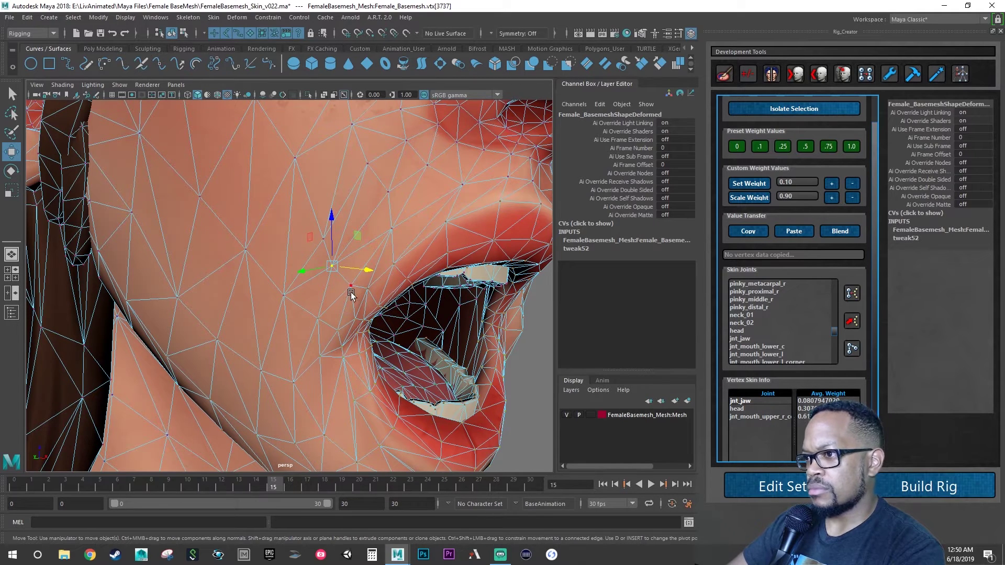
{"action": "left_click", "coordinate": [354, 320]}
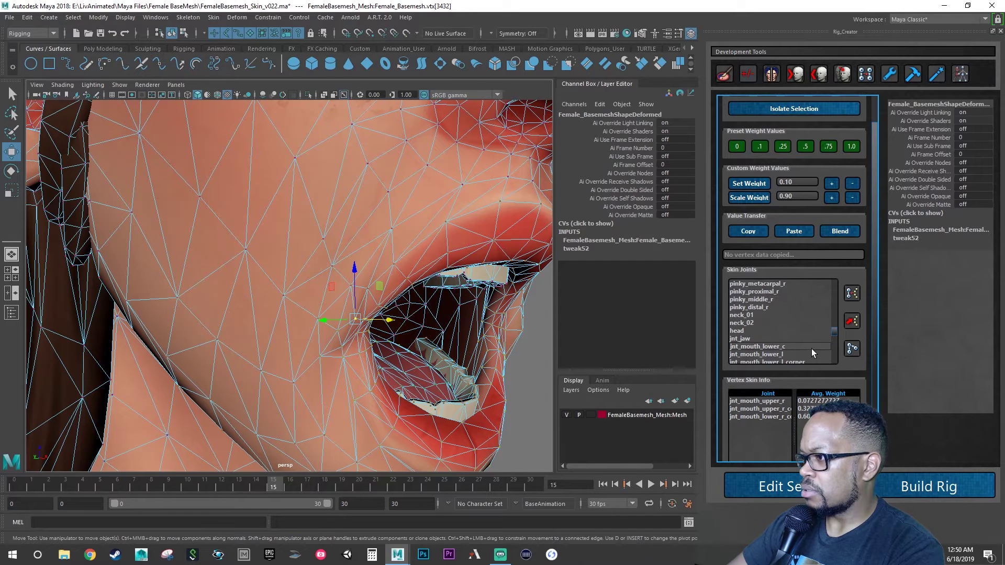
Pick jnt_mouth_upper_r_corner in the Skin Joints list and raise its weight to about 0.73
{"action": "scroll", "coordinate": [807, 335], "scroll_direction": "down", "scroll_amount": 2}
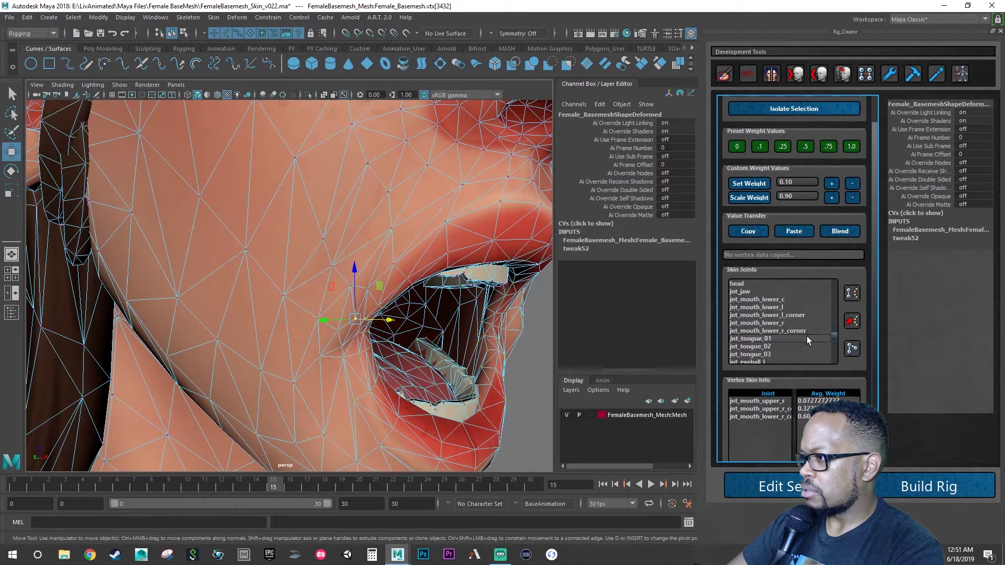
{"action": "scroll", "coordinate": [806, 337], "scroll_direction": "down", "scroll_amount": 4}
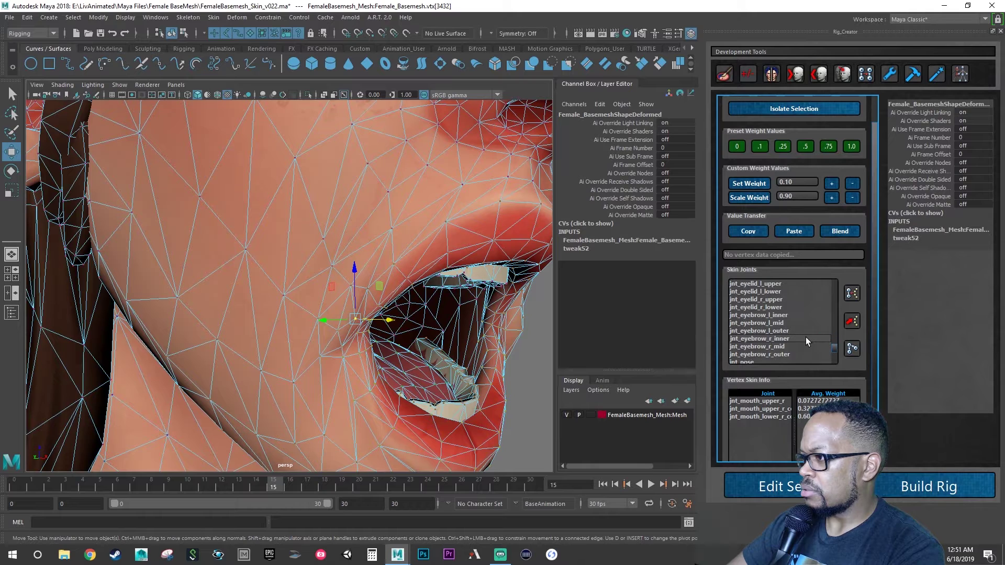
{"action": "scroll", "coordinate": [802, 337], "scroll_direction": "down", "scroll_amount": 3}
{"action": "scroll", "coordinate": [798, 337], "scroll_direction": "down", "scroll_amount": 1}
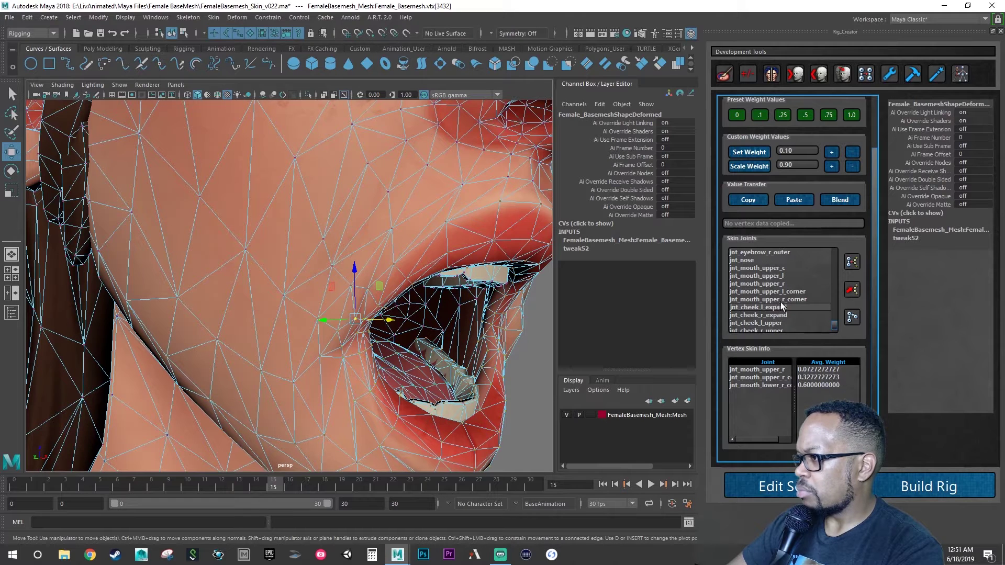
{"action": "left_click", "coordinate": [789, 299]}
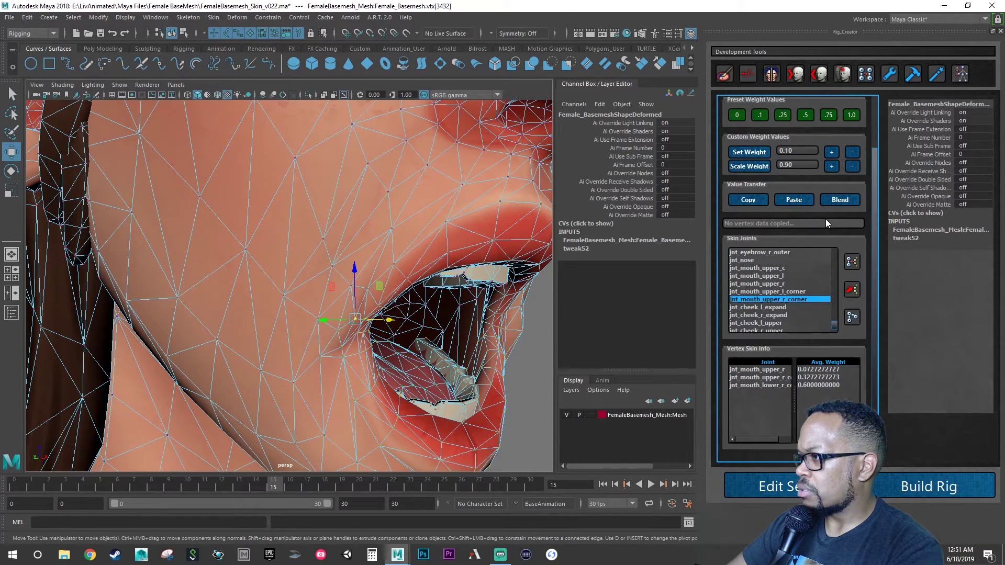
{"action": "left_click", "coordinate": [832, 152]}
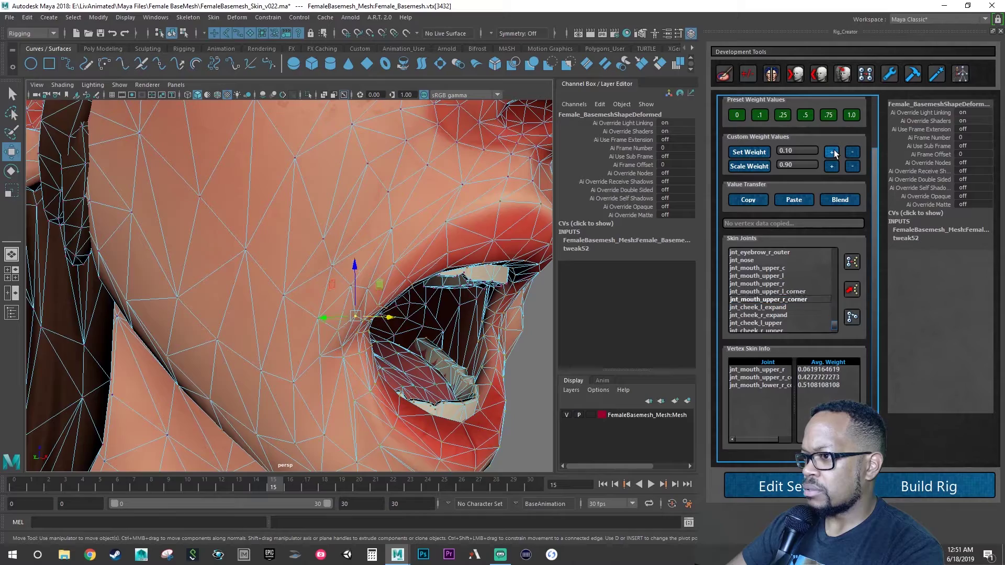
{"action": "left_click", "coordinate": [832, 152]}
{"action": "left_click", "coordinate": [832, 152]}
{"action": "left_click_drag", "start_coordinate": [366, 272], "coordinate": [423, 310], "text": "alt"}
Select the lower lip corner vertex and pick jnt_mouth_lower_r_corner in the joint list
{"action": "left_click", "coordinate": [322, 350]}
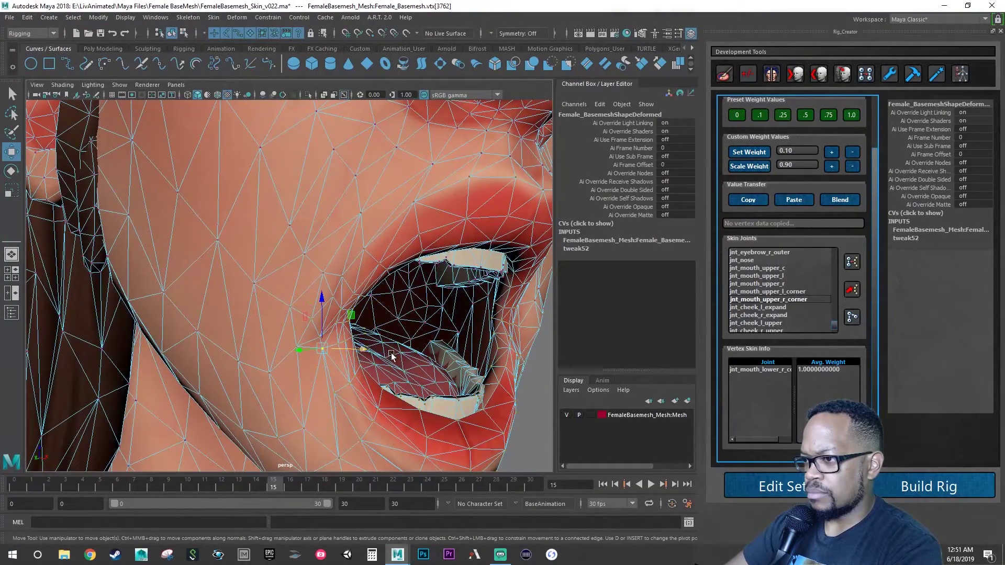
{"action": "left_click_drag", "start_coordinate": [392, 351], "coordinate": [417, 339], "text": "alt"}
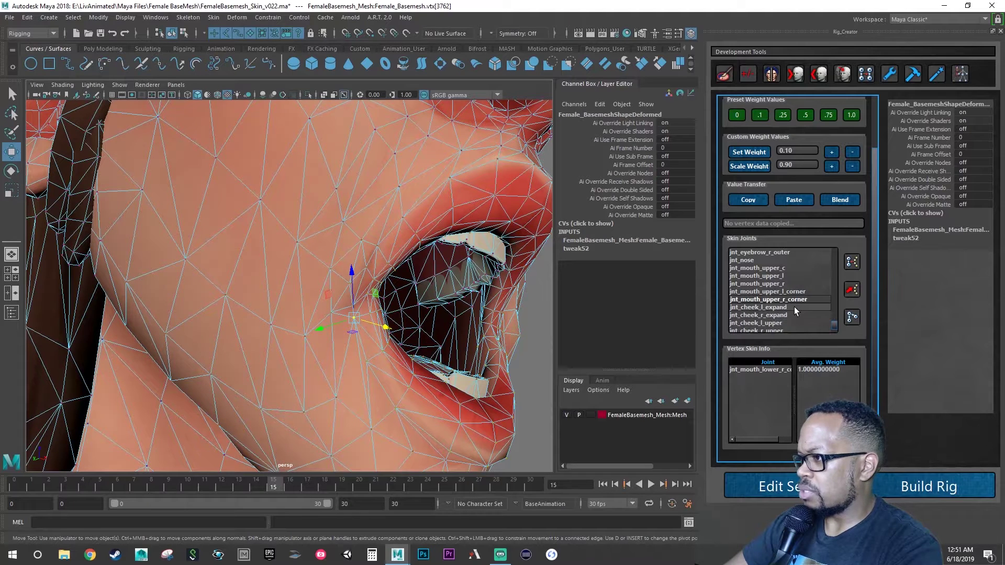
{"action": "scroll", "coordinate": [793, 307], "scroll_direction": "up", "scroll_amount": 3}
{"action": "scroll", "coordinate": [792, 294], "scroll_direction": "up", "scroll_amount": 5}
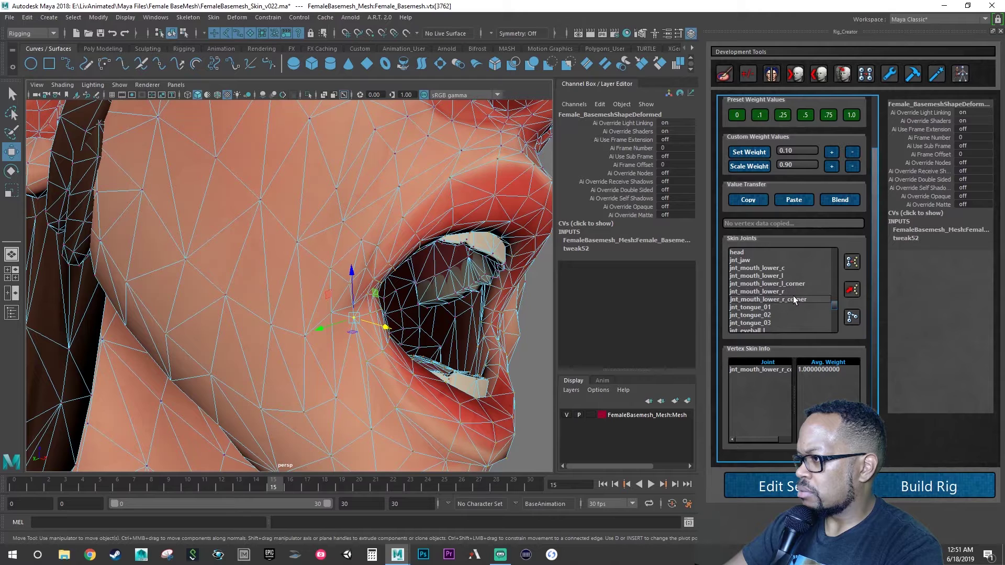
{"action": "left_click", "coordinate": [793, 299]}
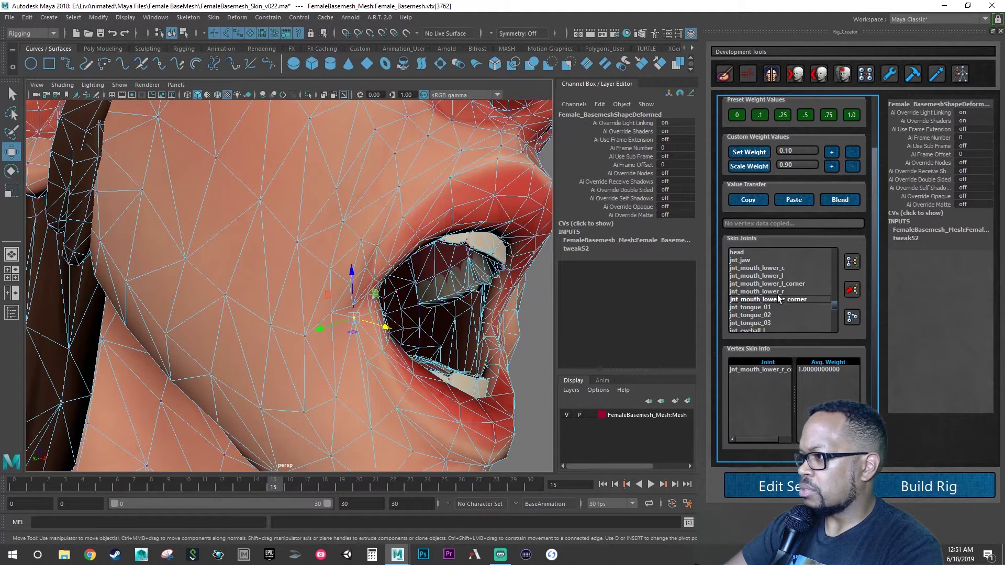
{"action": "left_click_drag", "start_coordinate": [197, 316], "coordinate": [403, 332], "text": "alt"}
Raise the vertex's jnt_jaw weight to 0.4, leaving 0.6 on jnt_mouth_lower_r_corner
{"action": "left_click", "coordinate": [740, 260]}
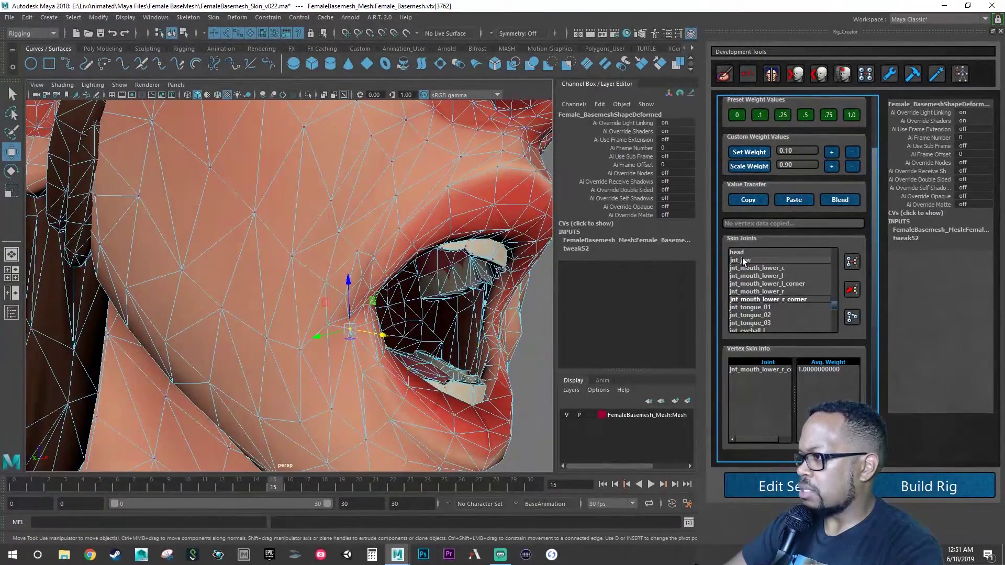
{"action": "left_click", "coordinate": [831, 152]}
{"action": "left_click", "coordinate": [831, 152]}
{"action": "left_click", "coordinate": [832, 152]}
{"action": "left_click", "coordinate": [831, 153]}
{"action": "left_click_drag", "start_coordinate": [523, 318], "coordinate": [324, 262], "text": "alt"}
{"action": "left_click", "coordinate": [177, 237]}
{"action": "left_click_drag", "start_coordinate": [177, 237], "coordinate": [345, 285], "text": "alt"}
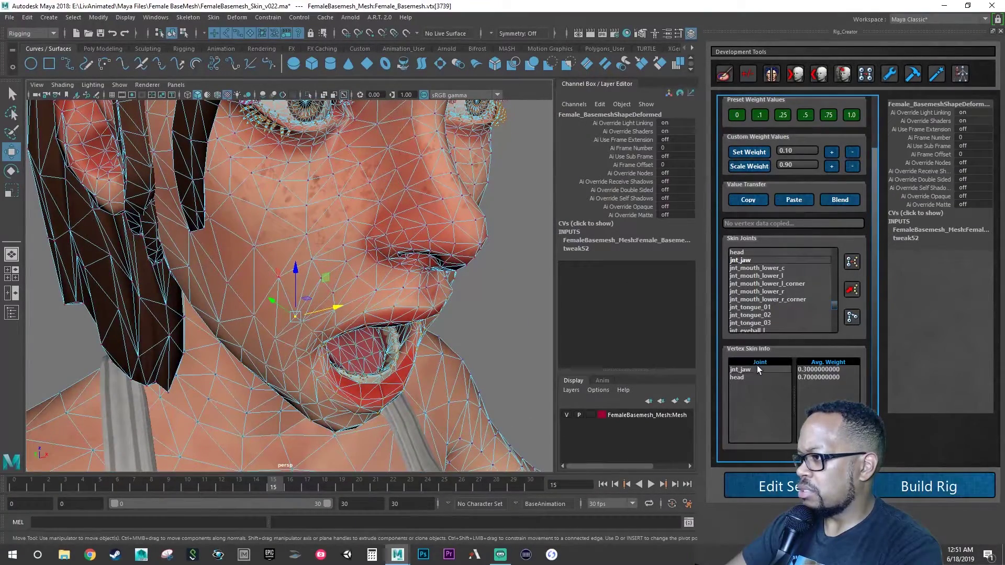
Give the selected cheek vertex 0.4 jnt_mouth_upper_r_corner weight
{"action": "scroll", "coordinate": [804, 306], "scroll_direction": "down", "scroll_amount": 5}
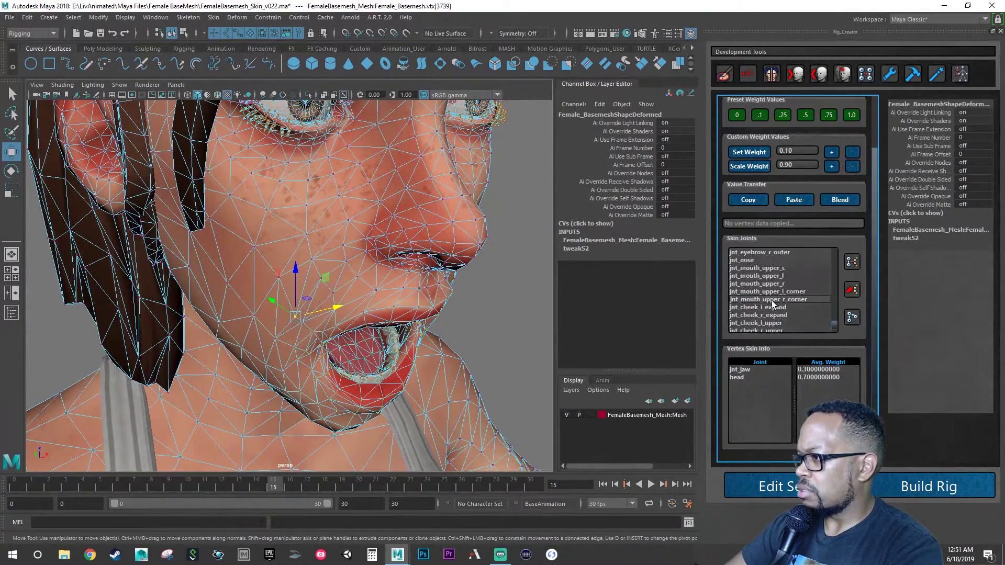
{"action": "scroll", "coordinate": [771, 302], "scroll_direction": "down", "scroll_amount": 1}
{"action": "left_click", "coordinate": [826, 252]}
{"action": "left_click", "coordinate": [809, 259]}
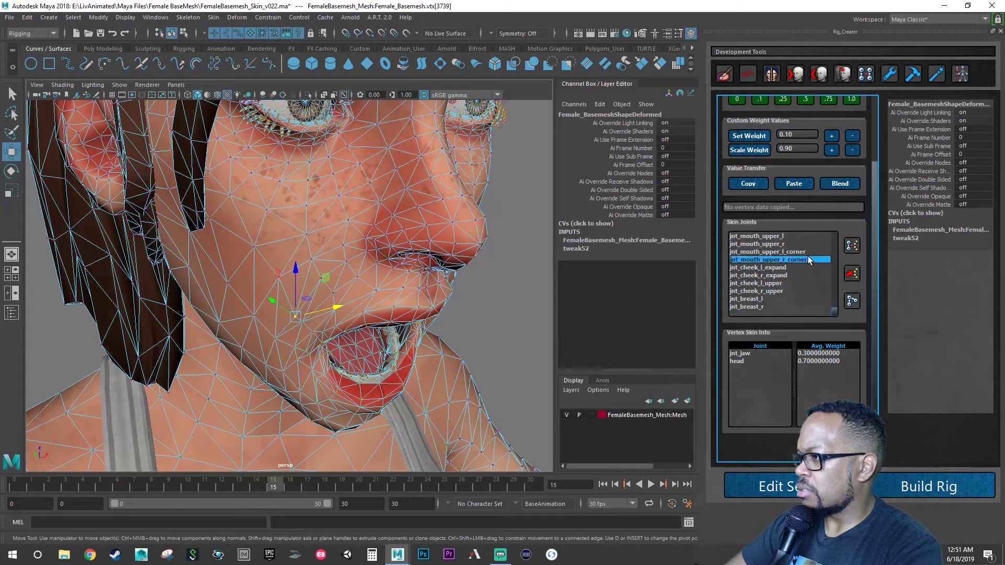
{"action": "left_click", "coordinate": [832, 137]}
{"action": "left_click", "coordinate": [831, 136]}
{"action": "left_click", "coordinate": [831, 136]}
{"action": "left_click_drag", "start_coordinate": [328, 291], "coordinate": [350, 269], "text": "alt"}
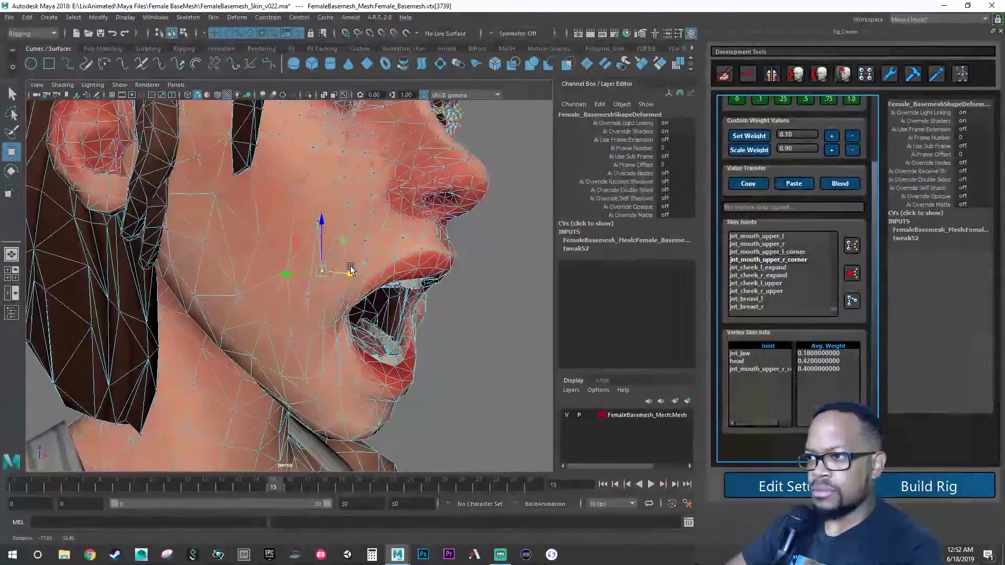
Give the neighbouring cheek vertex 0.2 jnt_jaw weight, leaving 0.8 on head
{"action": "left_click", "coordinate": [316, 219]}
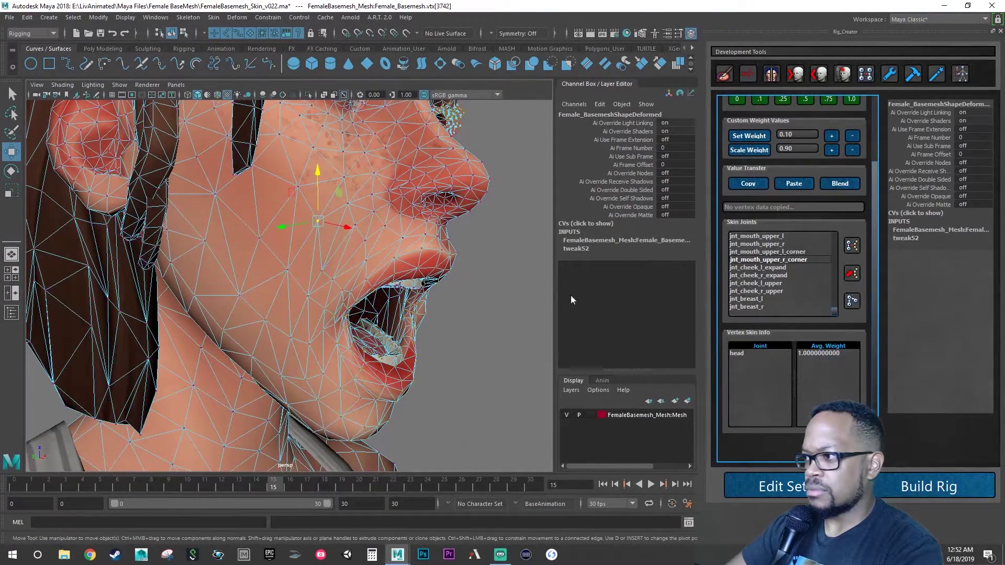
{"action": "scroll", "coordinate": [788, 268], "scroll_direction": "up", "scroll_amount": 10}
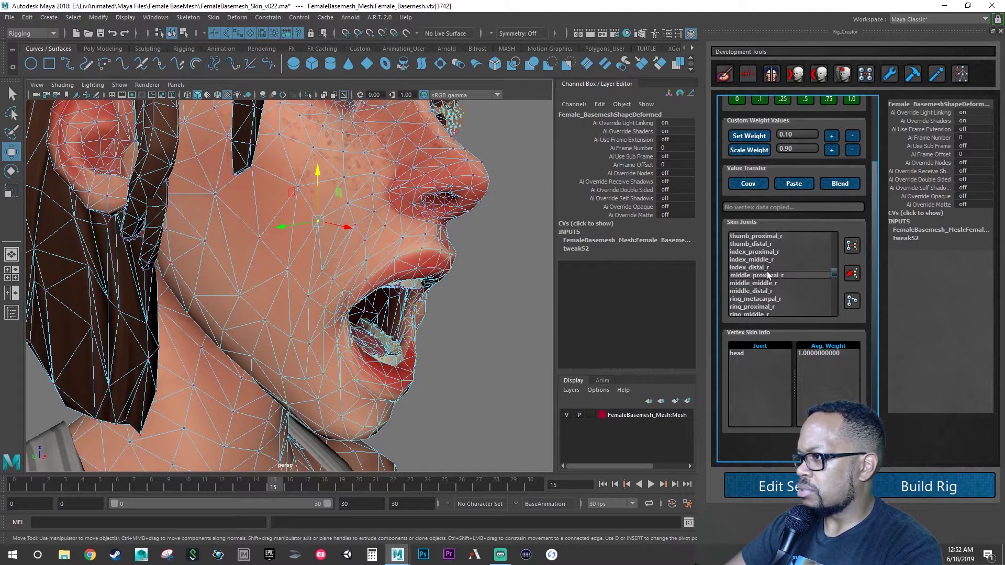
{"action": "scroll", "coordinate": [759, 276], "scroll_direction": "down", "scroll_amount": 1}
{"action": "left_click", "coordinate": [745, 292]}
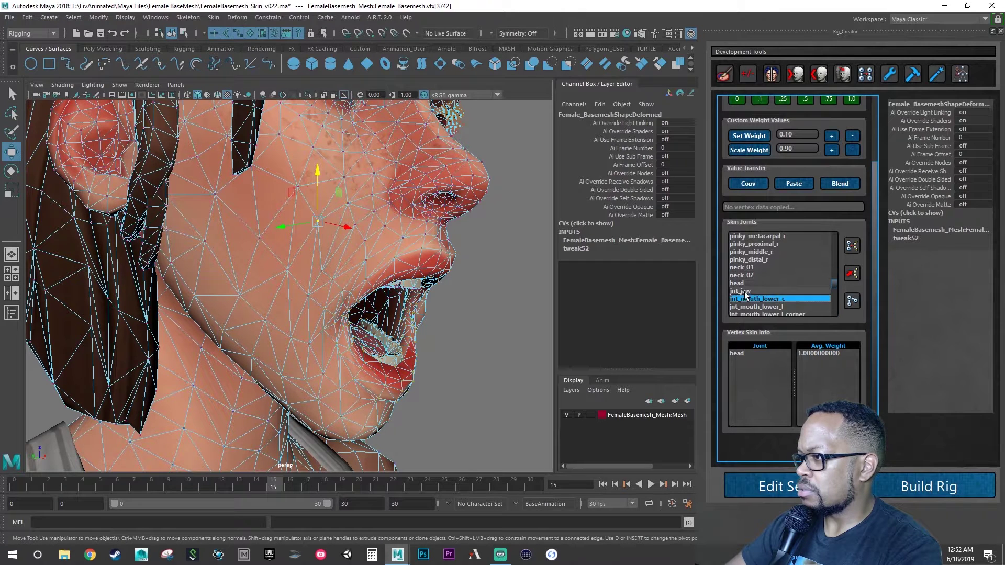
{"action": "left_click", "coordinate": [831, 136]}
{"action": "left_click", "coordinate": [831, 137]}
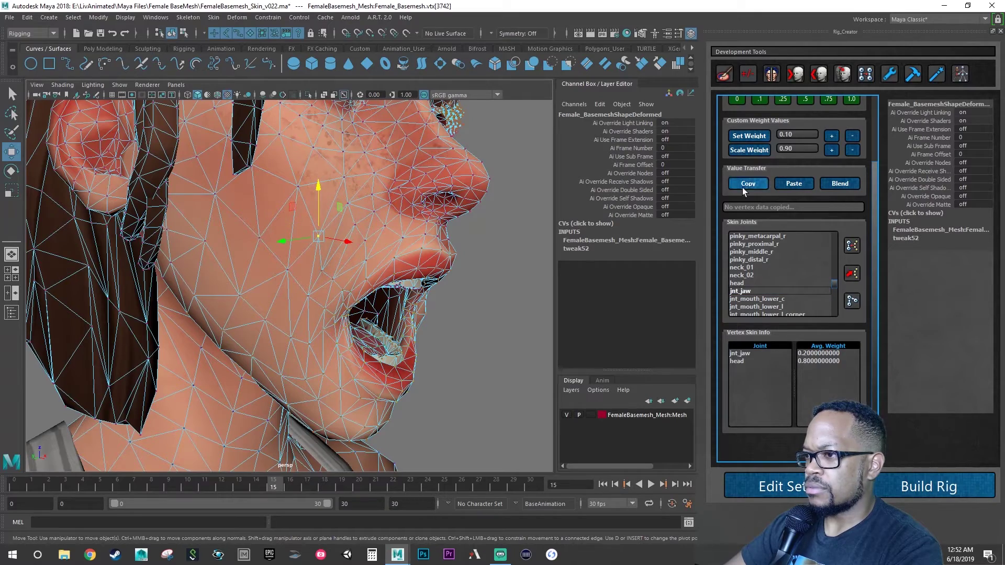
{"action": "left_click_drag", "start_coordinate": [497, 262], "coordinate": [394, 290], "text": "alt"}
{"action": "key", "text": "["}
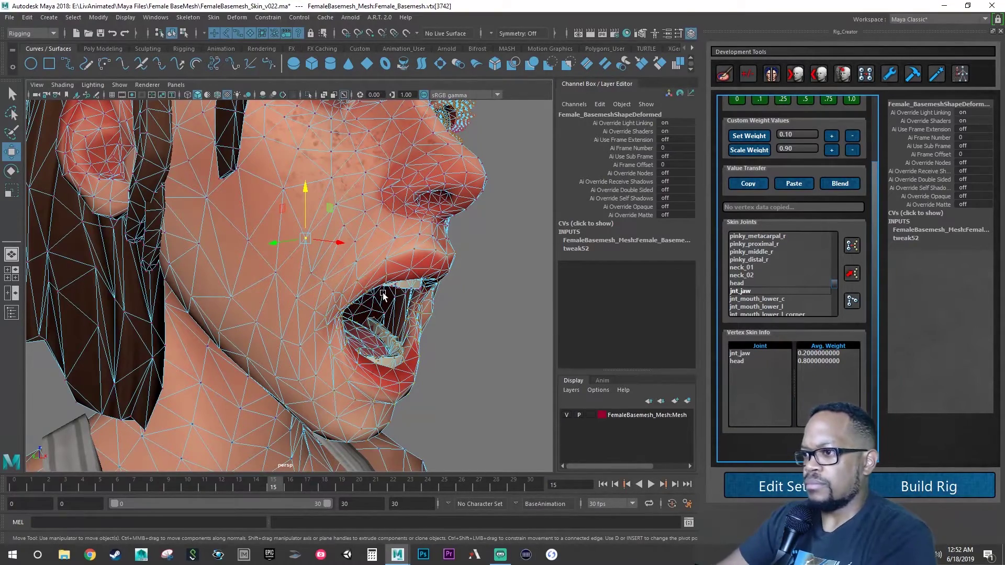
{"action": "left_click_drag", "start_coordinate": [287, 288], "coordinate": [315, 281], "text": "alt"}
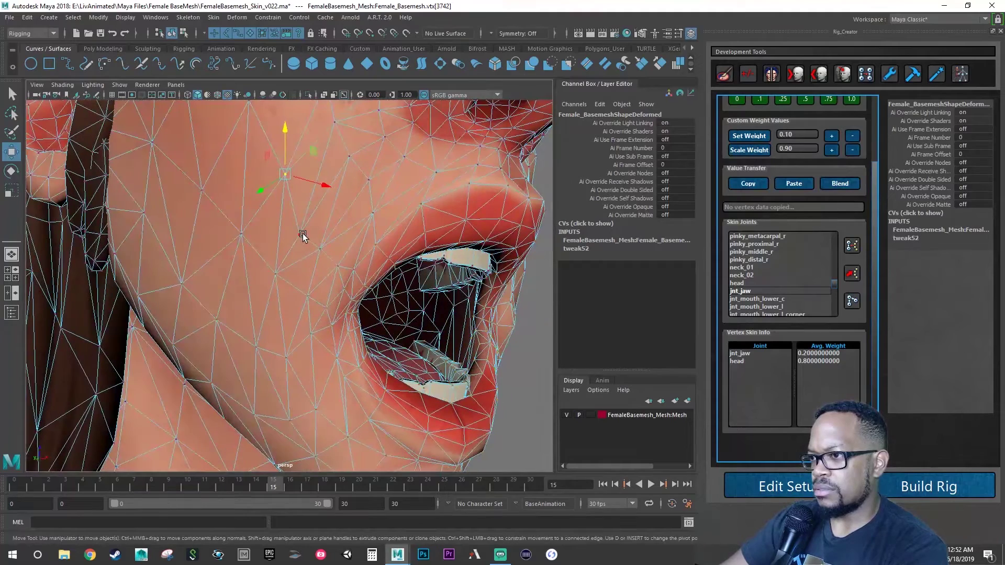
Remove all jnt_jaw weight from the cheek vertex beside the mouth corner
{"action": "left_click", "coordinate": [301, 234]}
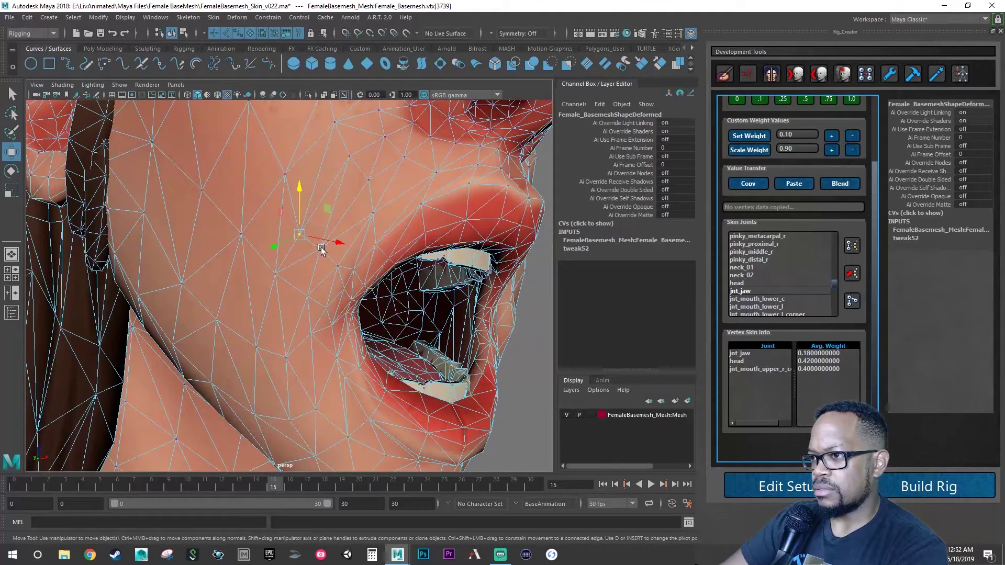
{"action": "left_click", "coordinate": [745, 354]}
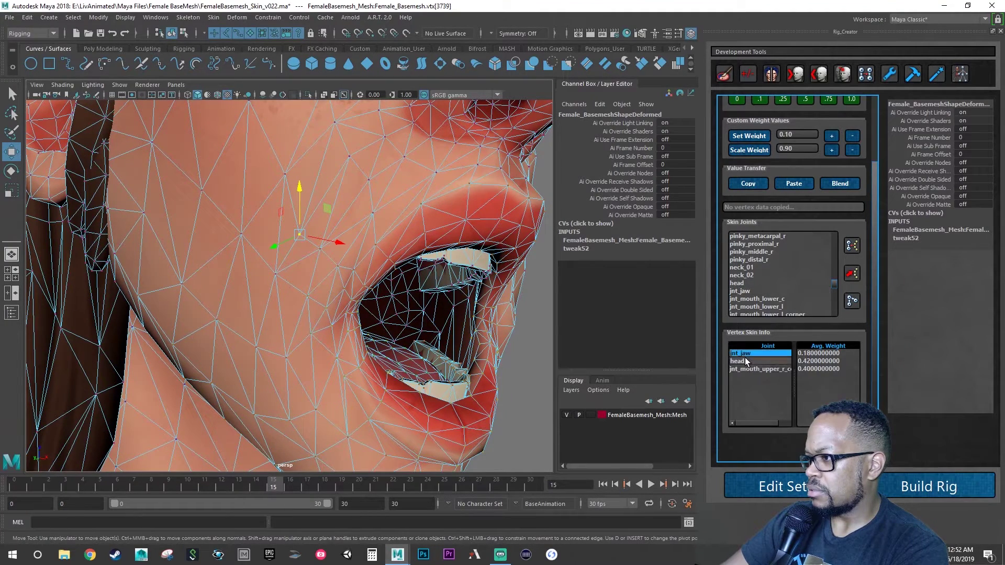
{"action": "left_click", "coordinate": [851, 138]}
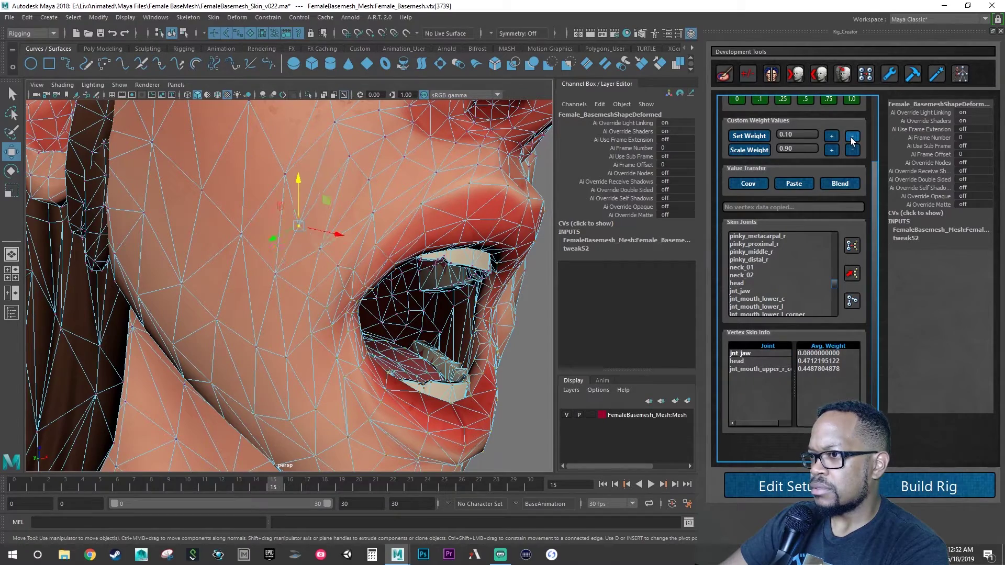
{"action": "left_click", "coordinate": [851, 138]}
{"action": "left_click_drag", "start_coordinate": [498, 246], "coordinate": [373, 281], "text": "alt"}
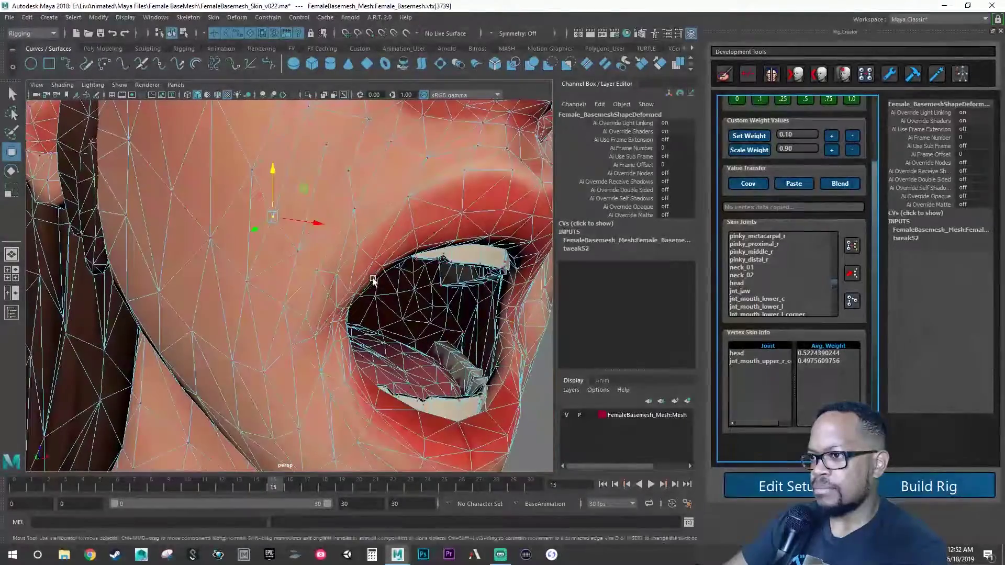
On the lower mouth-corner vertex, test a 0.1 jnt_mouth_lower_r_corner change and revert it
{"action": "left_click", "coordinate": [286, 307]}
{"action": "left_click_drag", "start_coordinate": [286, 306], "coordinate": [338, 309], "text": "alt"}
{"action": "left_click", "coordinate": [747, 368]}
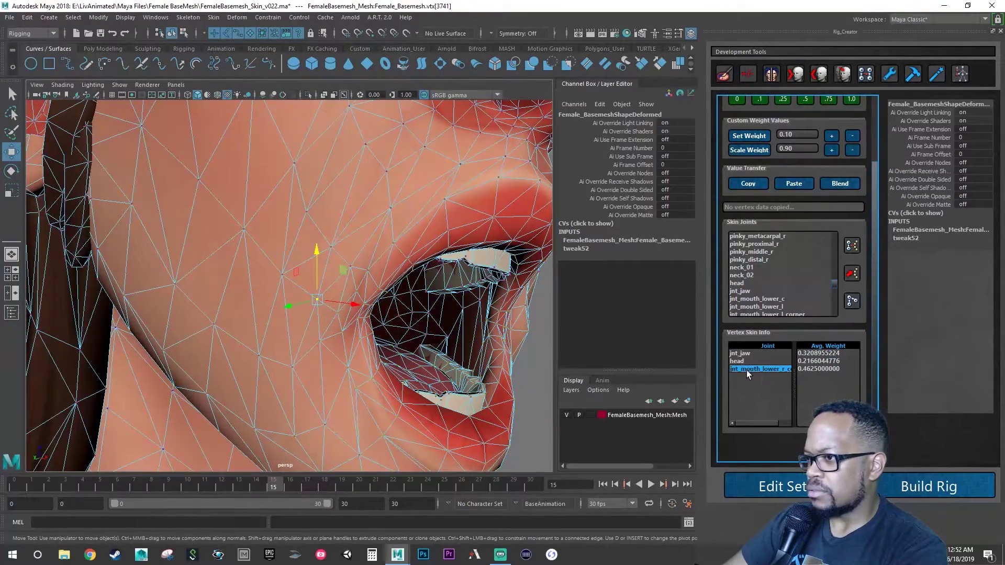
{"action": "left_click", "coordinate": [832, 138]}
{"action": "left_click", "coordinate": [850, 136]}
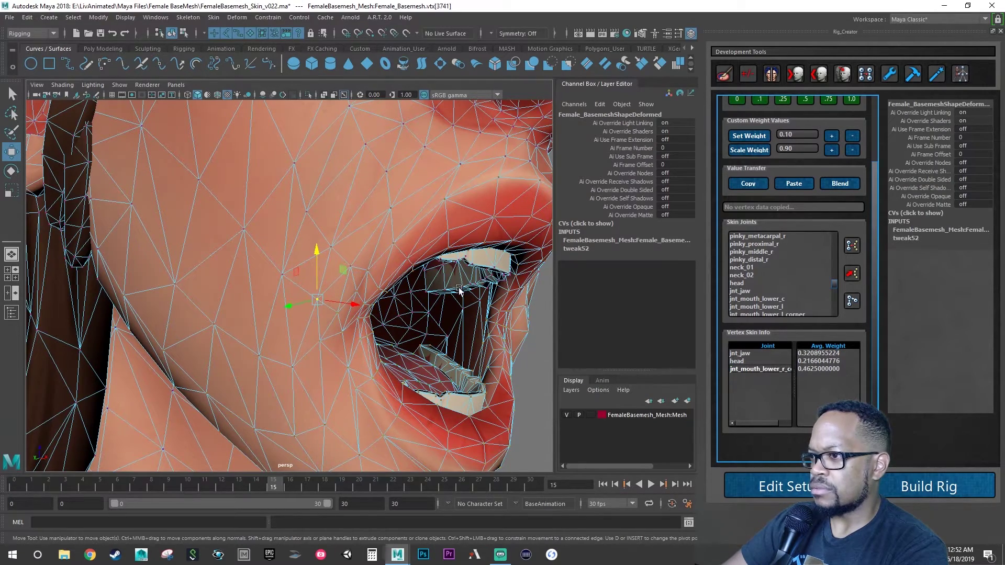
{"action": "left_click_drag", "start_coordinate": [457, 291], "coordinate": [704, 328], "text": "alt"}
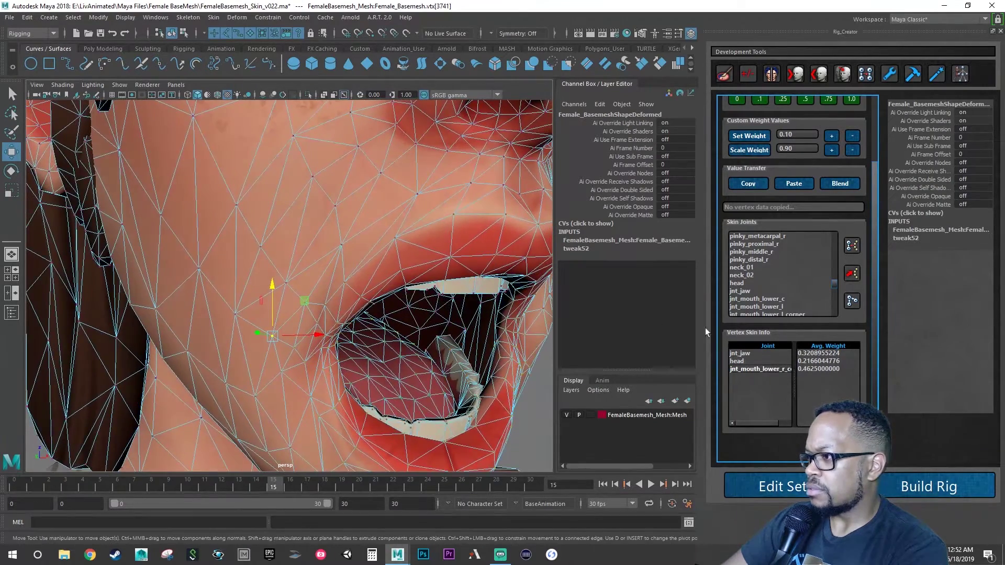
{"action": "left_click", "coordinate": [739, 352]}
{"action": "left_click_drag", "start_coordinate": [397, 287], "coordinate": [787, 178], "text": "alt"}
{"action": "left_click_drag", "start_coordinate": [335, 246], "coordinate": [460, 230], "text": "alt"}
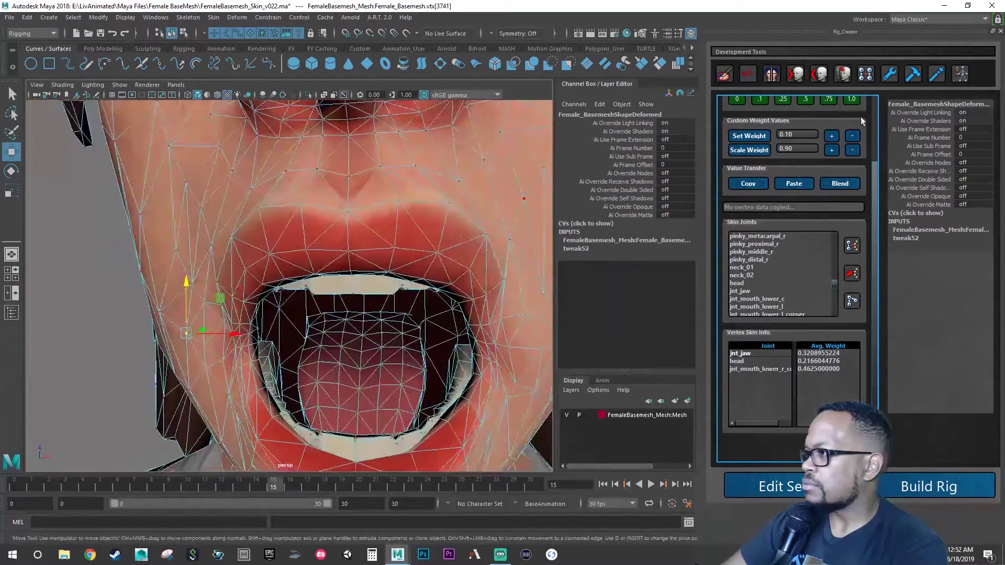
Try a jnt_jaw change and revert it, then add 0.1 head weight to the lower-corner vertex
{"action": "left_click", "coordinate": [831, 137]}
{"action": "left_click", "coordinate": [853, 136]}
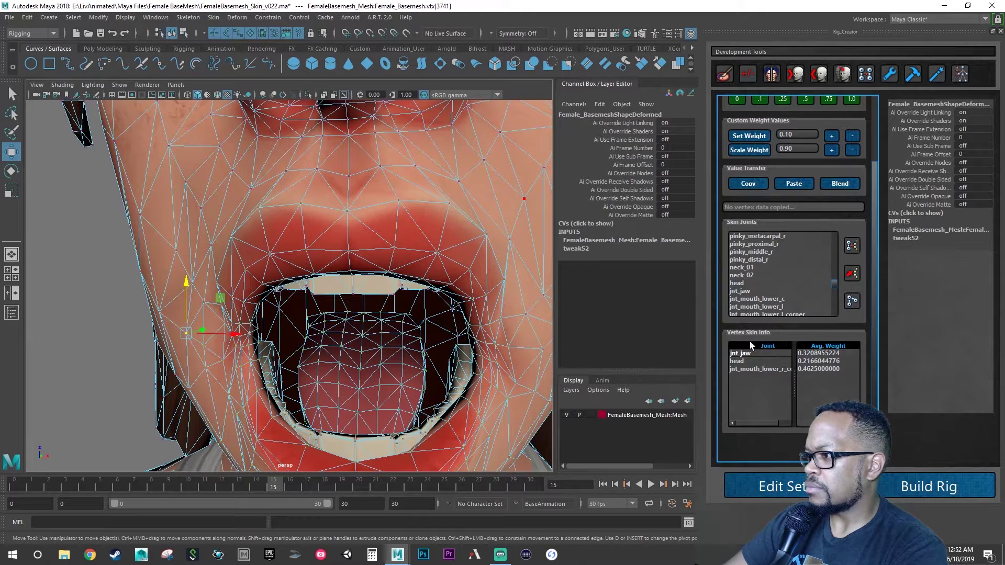
{"action": "left_click", "coordinate": [743, 361]}
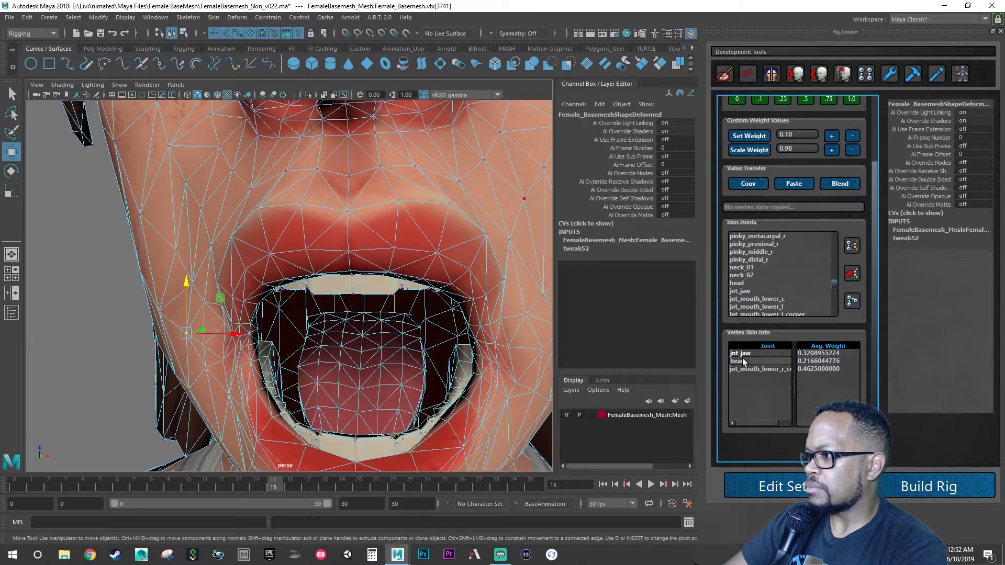
{"action": "left_click", "coordinate": [831, 139]}
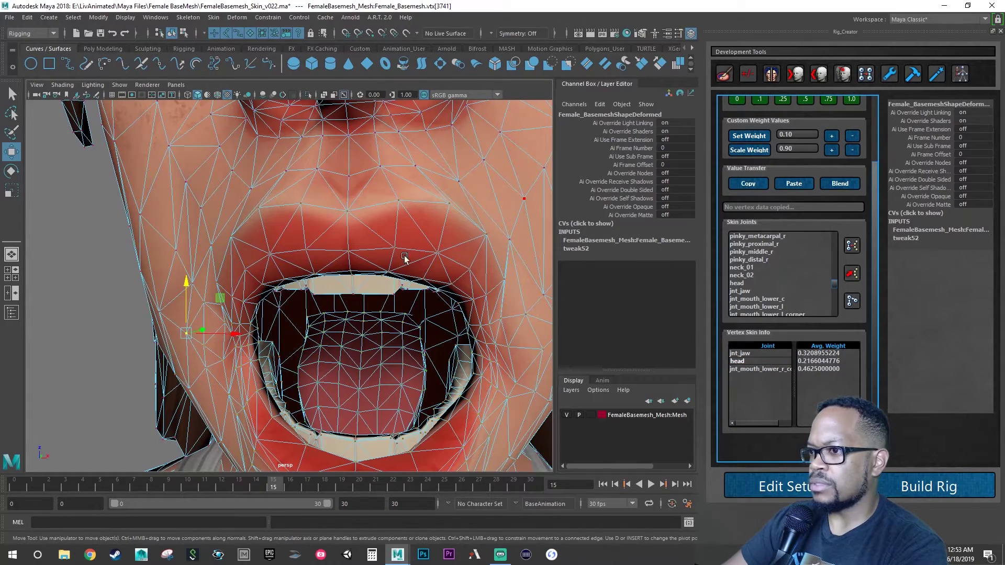
{"action": "left_click_drag", "start_coordinate": [370, 264], "coordinate": [288, 277], "text": "alt"}
{"action": "right_click_drag", "start_coordinate": [288, 278], "coordinate": [333, 281], "text": "alt"}
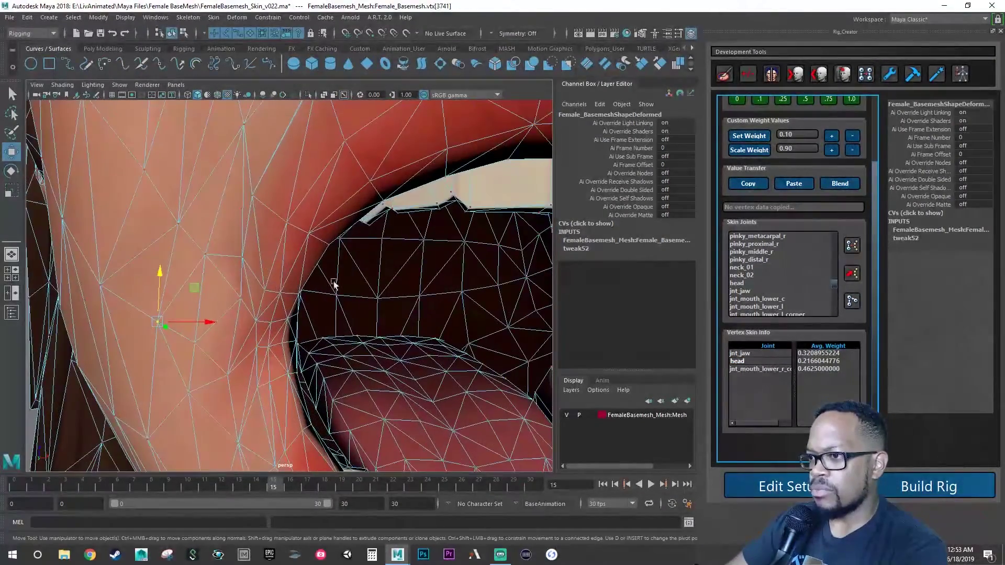
Select a vertex at the inner mouth corner and inspect it up close
{"action": "left_click", "coordinate": [238, 300]}
{"action": "left_click_drag", "start_coordinate": [240, 297], "coordinate": [323, 295], "text": "alt"}
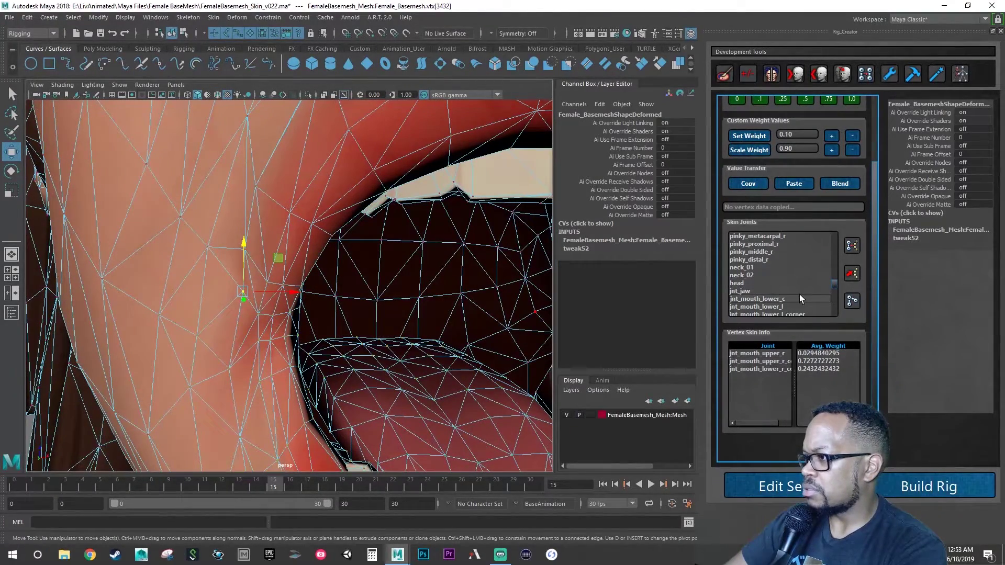
{"action": "scroll", "coordinate": [795, 297], "scroll_direction": "down", "scroll_amount": 5}
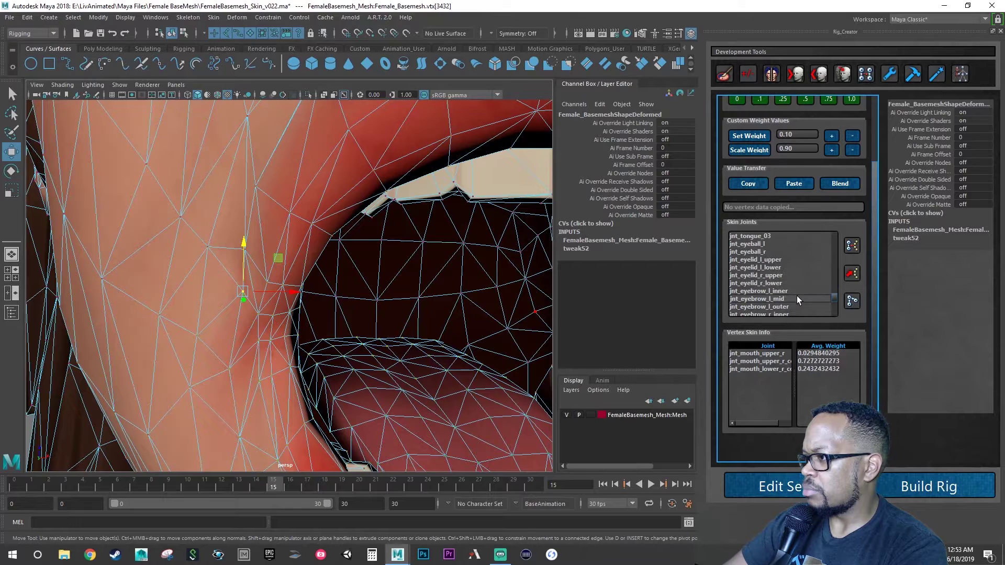
{"action": "scroll", "coordinate": [796, 297], "scroll_direction": "down", "scroll_amount": 2}
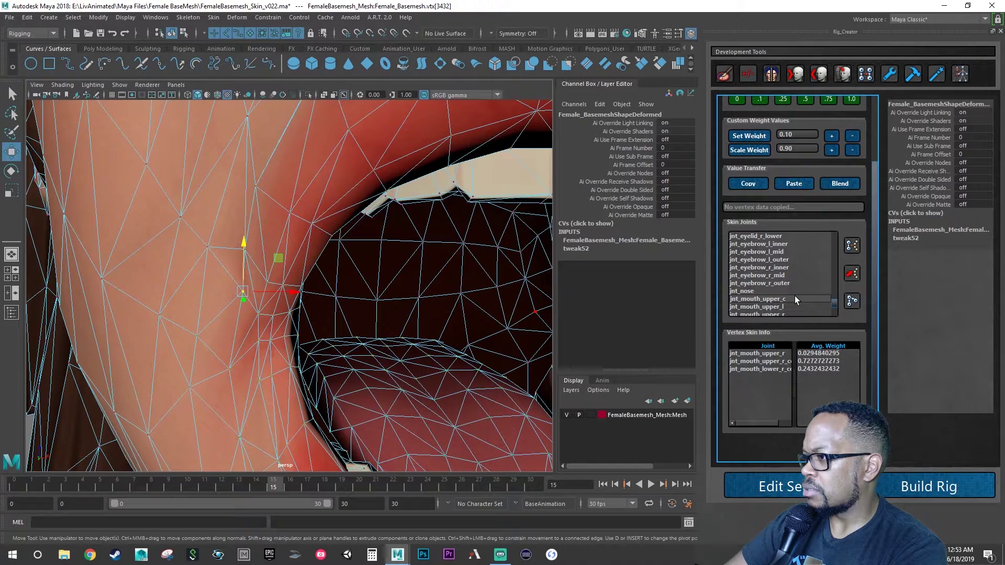
{"action": "scroll", "coordinate": [794, 296], "scroll_direction": "down", "scroll_amount": 2}
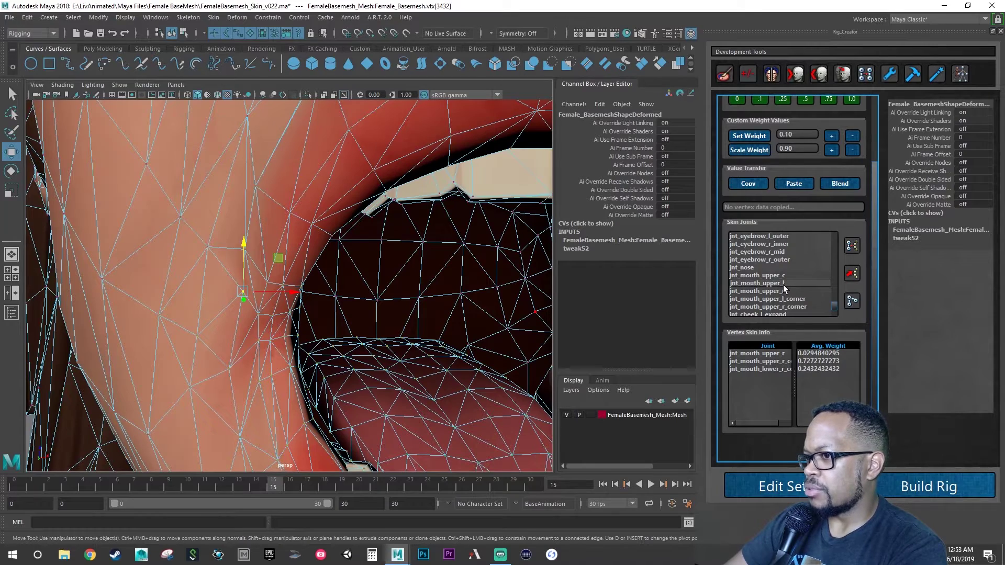
{"action": "right_click_drag", "start_coordinate": [401, 263], "coordinate": [340, 288], "text": "alt"}
Zero the jnt_mouth_upper_r_corner weight on the cheek vertex beside the mouth corner
{"action": "left_click_drag", "start_coordinate": [340, 288], "coordinate": [403, 294], "text": "alt"}
{"action": "left_click", "coordinate": [348, 249]}
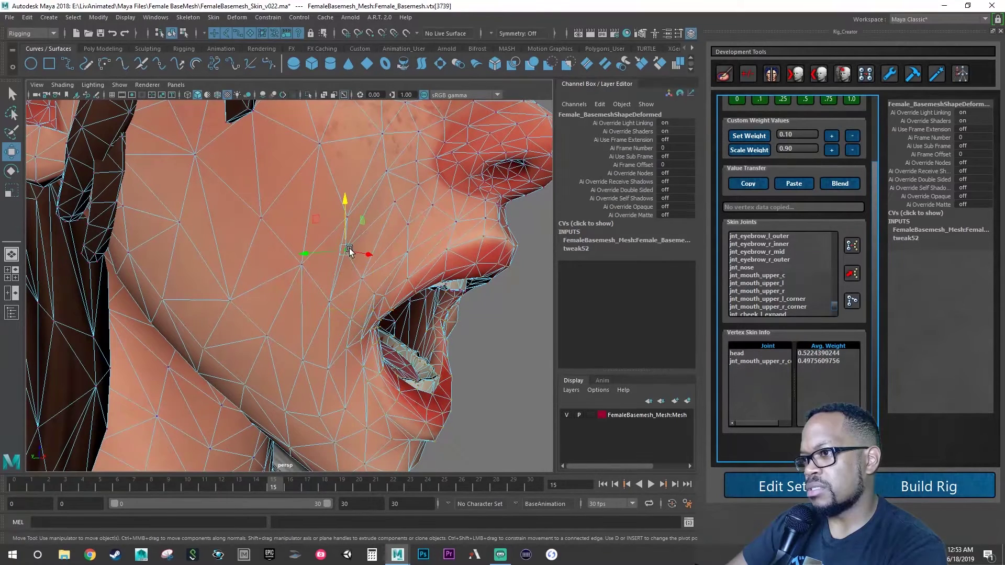
{"action": "left_click", "coordinate": [743, 360]}
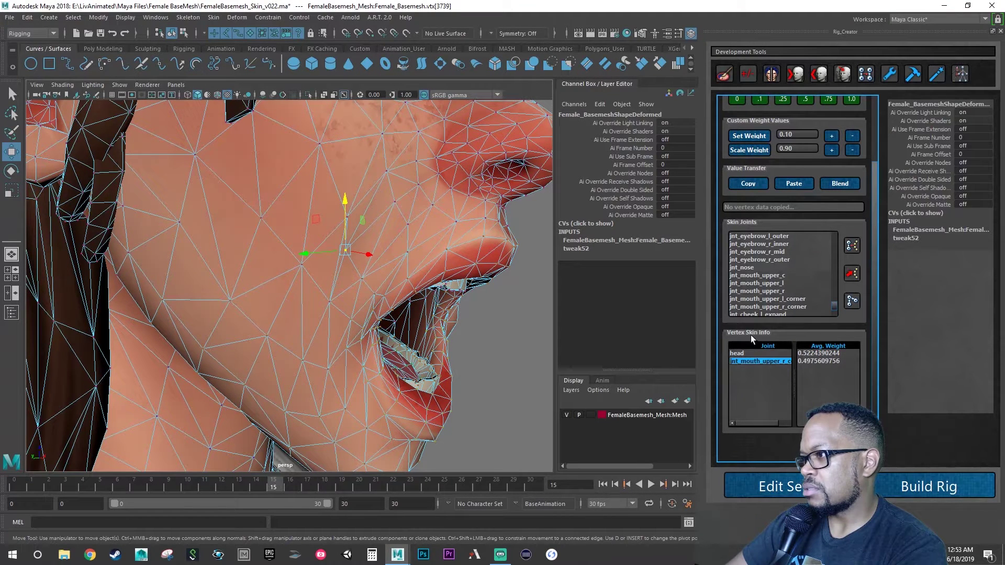
{"action": "left_click", "coordinate": [733, 102]}
{"action": "left_click_drag", "start_coordinate": [554, 219], "coordinate": [466, 214], "text": "alt"}
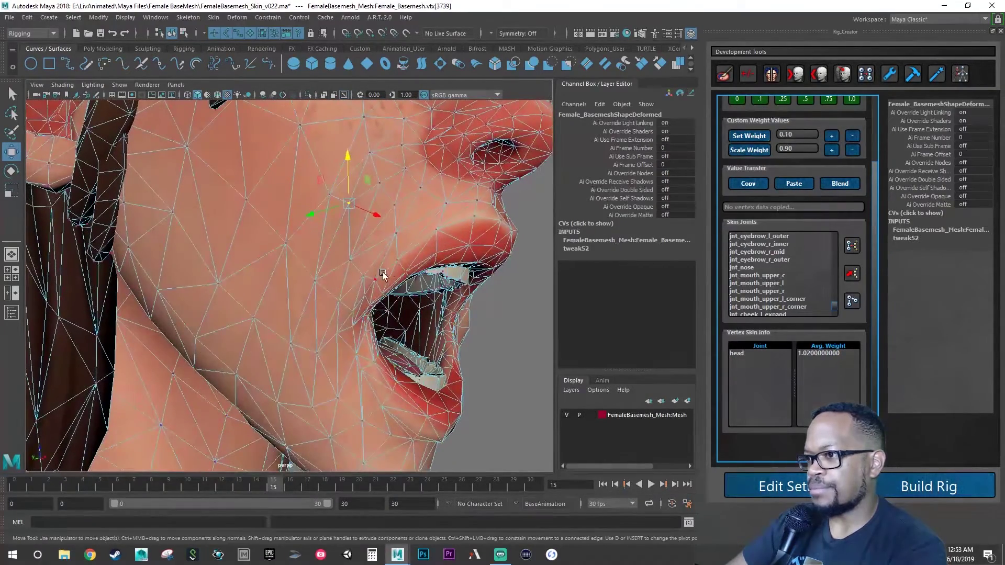
From a near-frontal view of the open mouth, select and frame the right mouth-corner vertex
{"action": "left_click_drag", "start_coordinate": [346, 311], "coordinate": [309, 327], "text": "alt"}
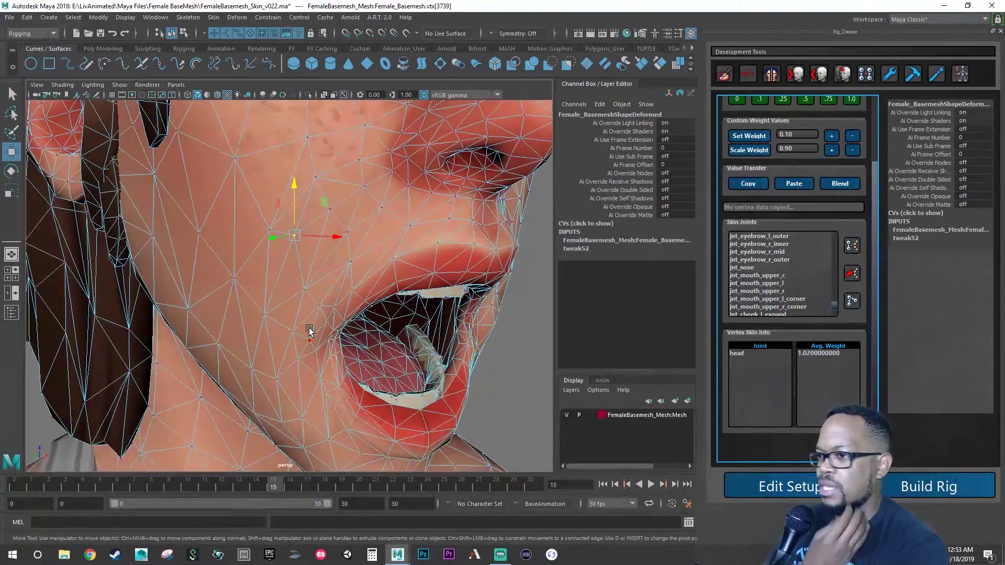
{"action": "left_click_drag", "start_coordinate": [309, 327], "coordinate": [464, 317], "text": "alt"}
{"action": "scroll", "coordinate": [285, 325], "scroll_direction": "up", "scroll_amount": 5}
{"action": "scroll", "coordinate": [384, 312], "scroll_direction": "down", "scroll_amount": 4}
{"action": "left_click", "coordinate": [337, 289]}
{"action": "scroll", "coordinate": [389, 349], "scroll_direction": "up", "scroll_amount": 2}
{"action": "scroll", "coordinate": [298, 315], "scroll_direction": "up", "scroll_amount": 3}
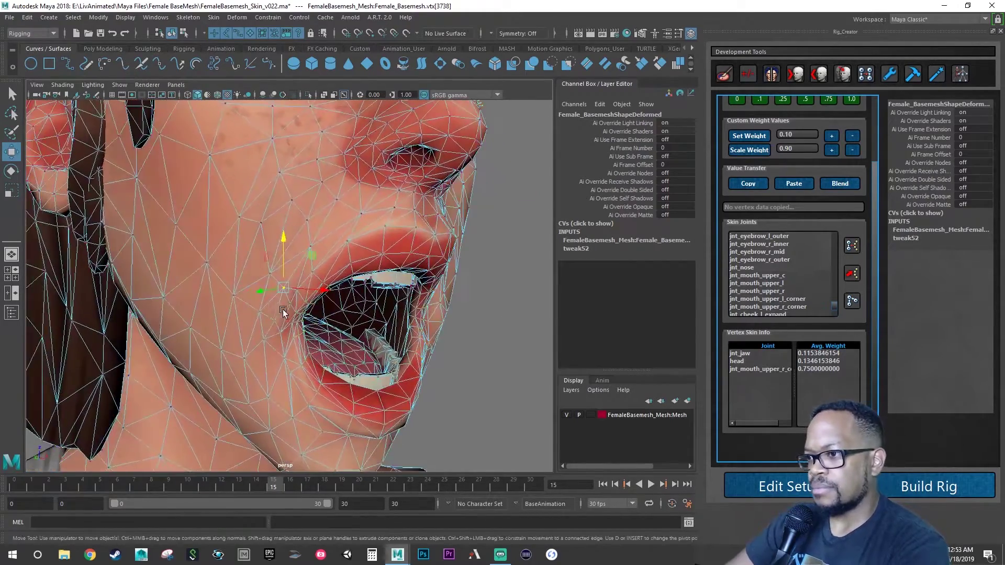
{"action": "scroll", "coordinate": [389, 309], "scroll_direction": "up", "scroll_amount": 4}
{"action": "left_click_drag", "start_coordinate": [388, 312], "coordinate": [285, 306], "text": "alt"}
{"action": "left_click", "coordinate": [227, 324]}
{"action": "key", "text": "f"}
{"action": "left_click_drag", "start_coordinate": [226, 316], "coordinate": [243, 325], "text": "alt"}
{"action": "scroll", "coordinate": [319, 335], "scroll_direction": "up", "scroll_amount": 2}
{"action": "scroll", "coordinate": [319, 335], "scroll_direction": "up", "scroll_amount": 2}
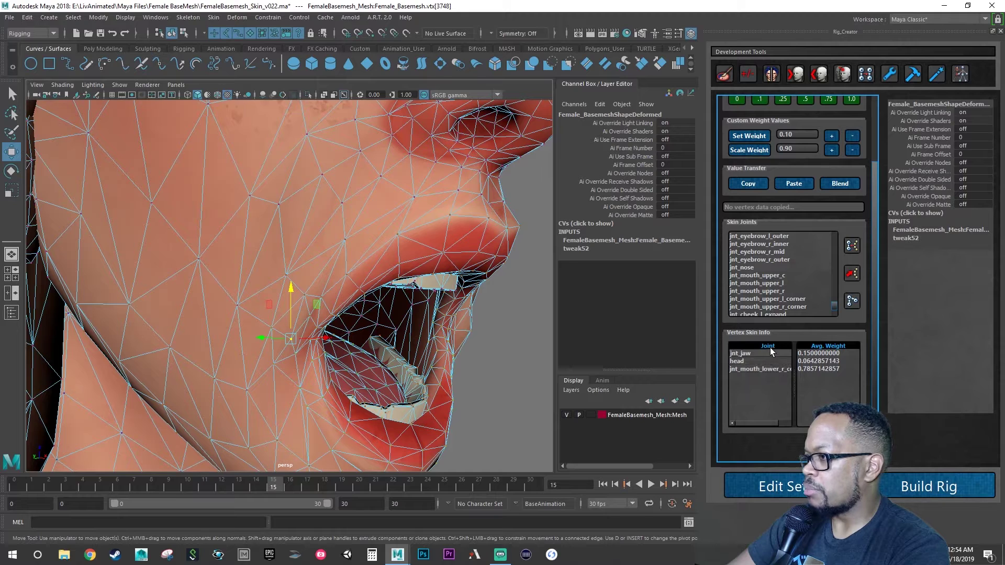
Give the mouth-corner vertex 0.3 jnt_mouth_upper_r_corner weight
{"action": "left_click", "coordinate": [805, 306]}
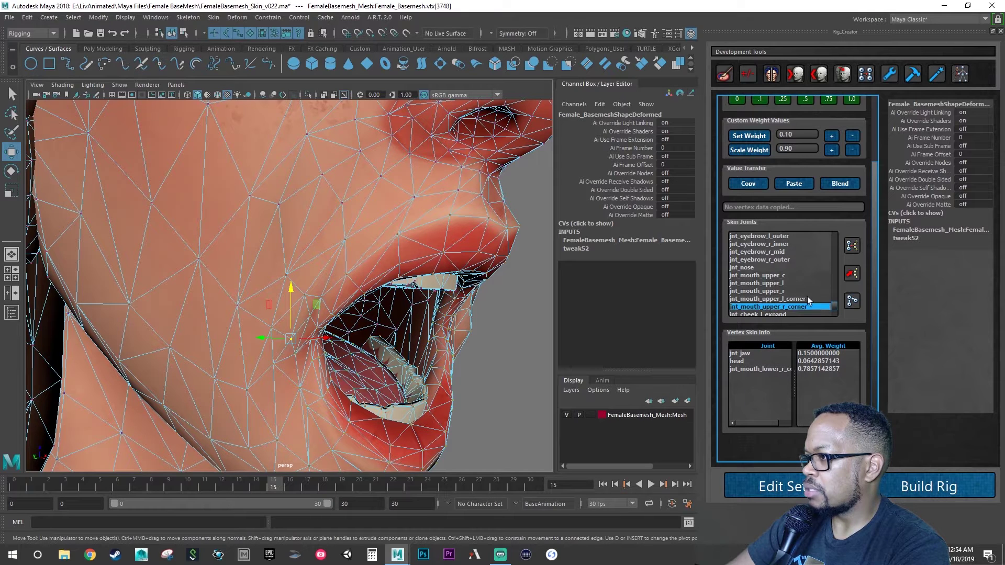
{"action": "left_click", "coordinate": [831, 137]}
{"action": "left_click", "coordinate": [831, 137]}
{"action": "left_click", "coordinate": [831, 137]}
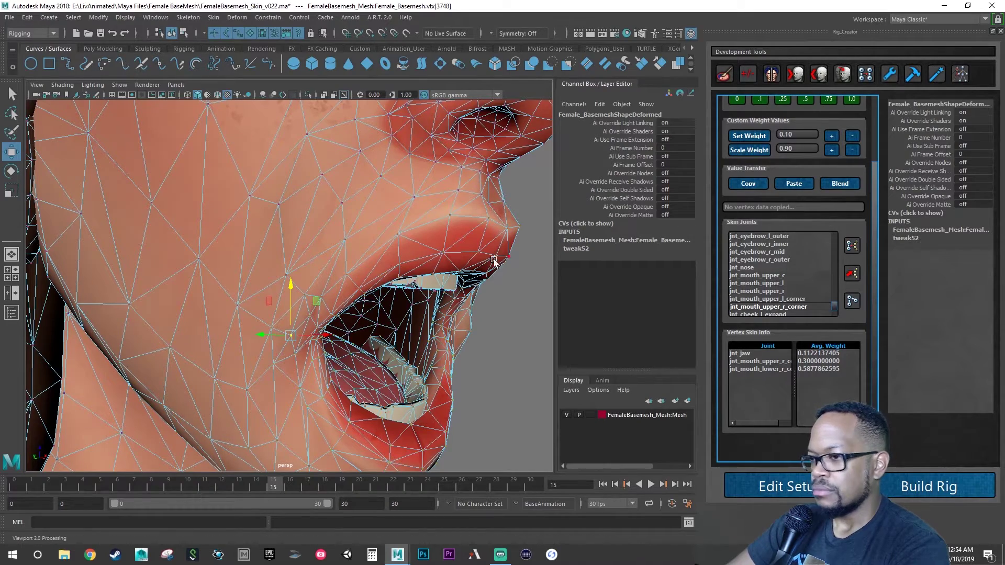
{"action": "left_click_drag", "start_coordinate": [275, 322], "coordinate": [252, 320], "text": "alt"}
{"action": "scroll", "coordinate": [252, 320], "scroll_direction": "up", "scroll_amount": 5}
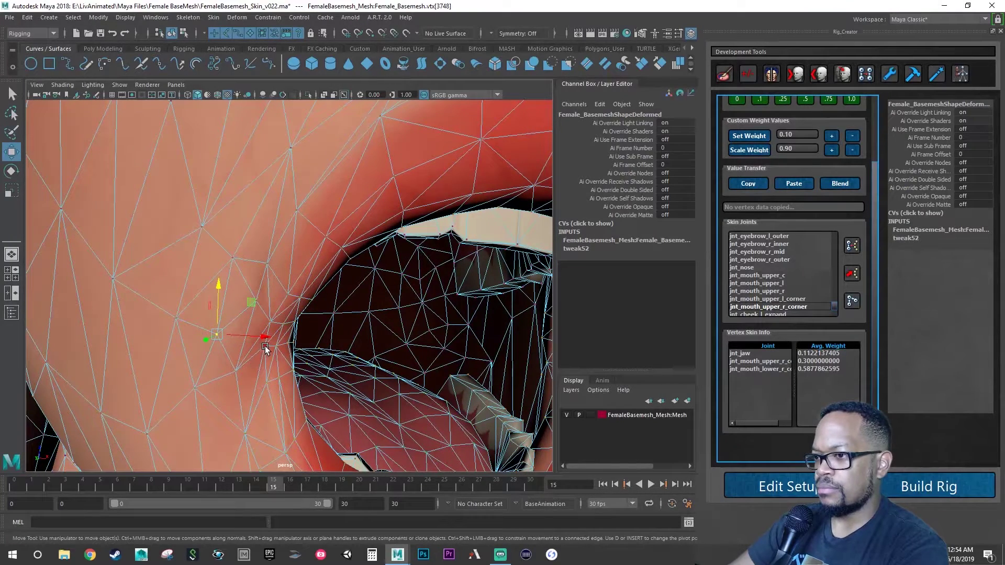
Set the head weight to 0 on the next vertex, then select a cheek vertex below the corner
{"action": "left_click", "coordinate": [234, 368]}
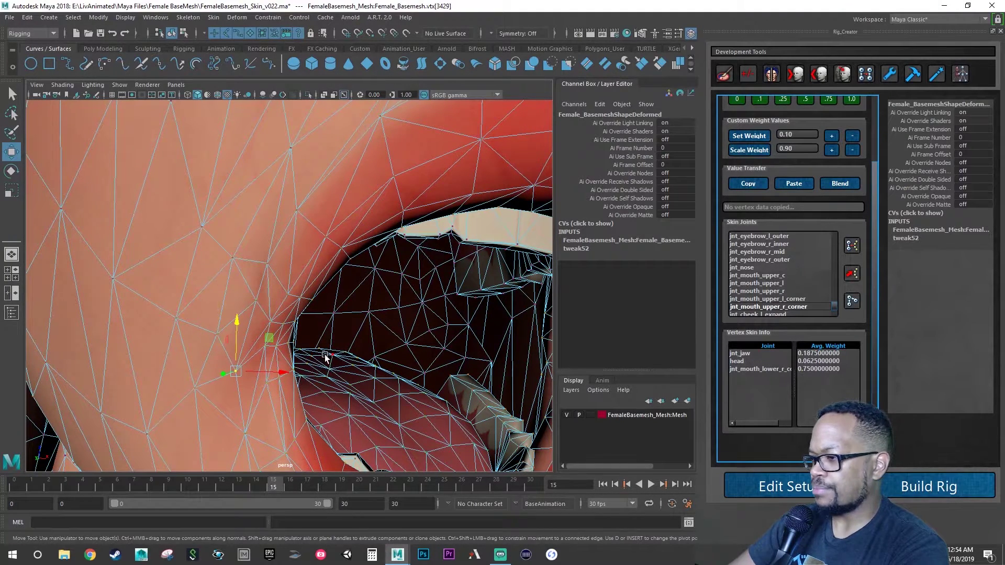
{"action": "left_click", "coordinate": [754, 361]}
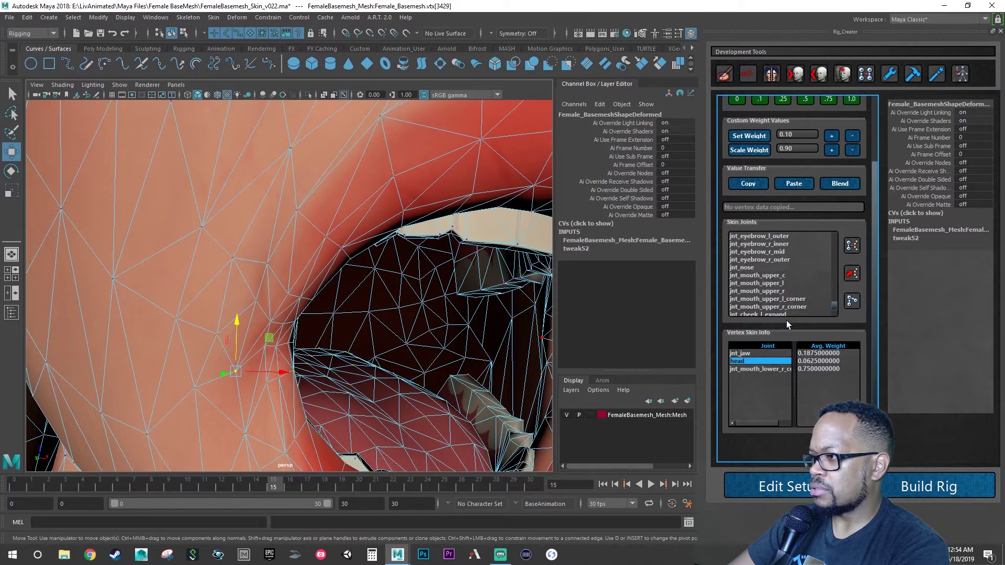
{"action": "left_click", "coordinate": [737, 99]}
{"action": "scroll", "coordinate": [379, 269], "scroll_direction": "down", "scroll_amount": 5}
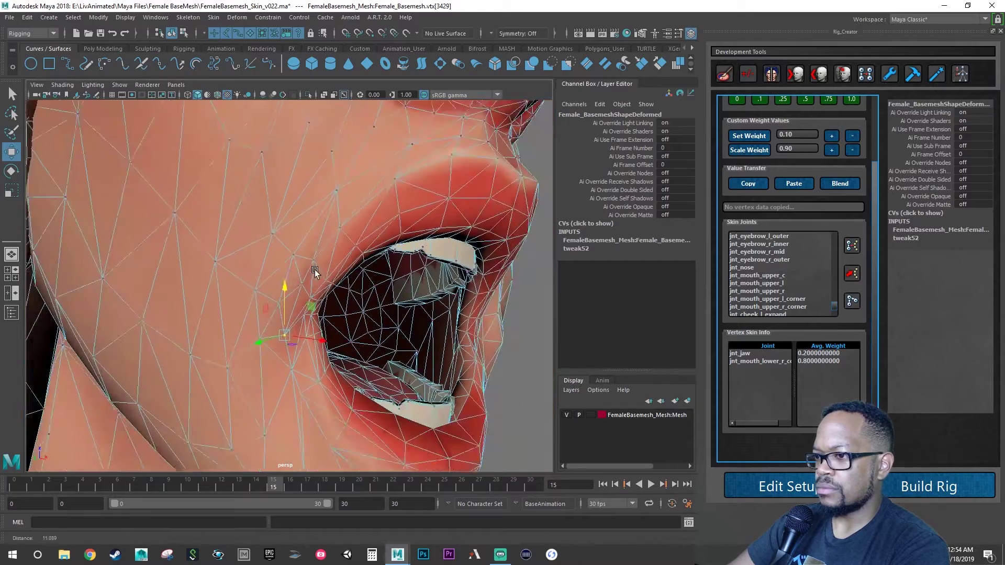
{"action": "left_click", "coordinate": [271, 359]}
{"action": "left_click_drag", "start_coordinate": [230, 369], "coordinate": [258, 356], "text": "alt"}
{"action": "right_click_drag", "start_coordinate": [239, 370], "coordinate": [273, 376], "text": "alt"}
{"action": "left_click", "coordinate": [261, 383]}
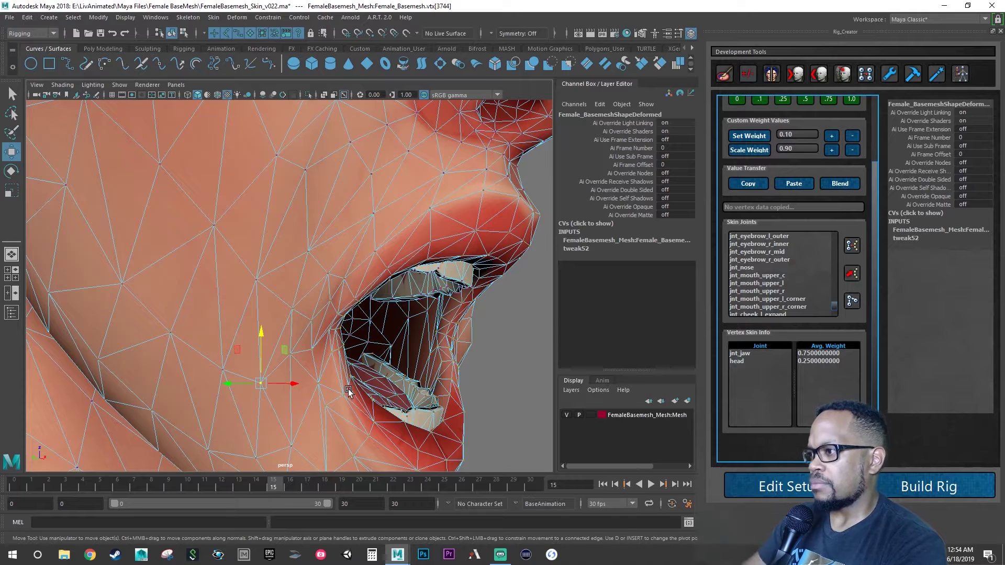
Add 0.2 head weight to four cheek vertices below the mouth corner
{"action": "left_click", "coordinate": [743, 360]}
{"action": "left_click", "coordinate": [223, 370], "text": "shift"}
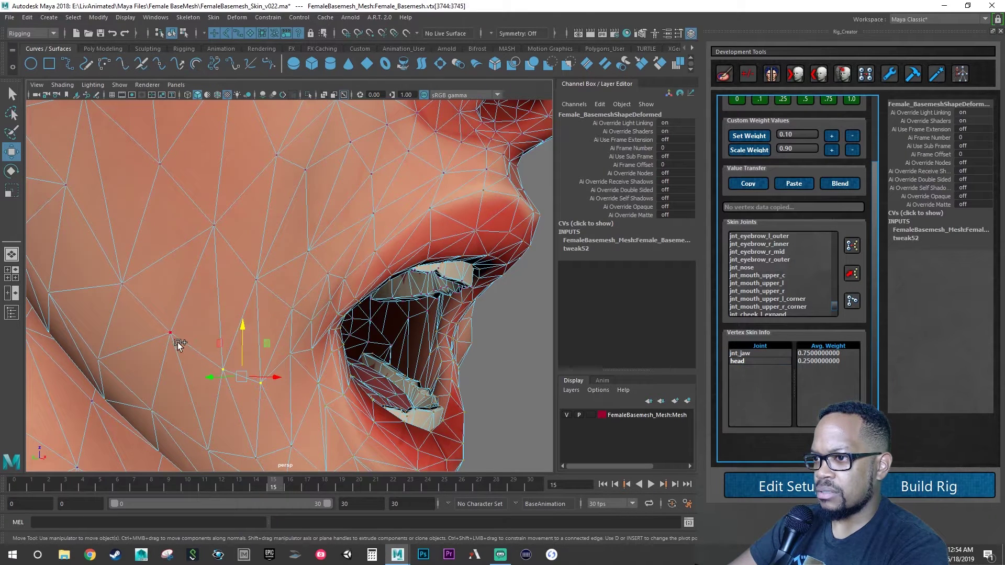
{"action": "left_click", "coordinate": [170, 333], "text": "shift"}
{"action": "left_click", "coordinate": [124, 283], "text": "shift"}
{"action": "left_click", "coordinate": [831, 137]}
{"action": "left_click", "coordinate": [831, 137]}
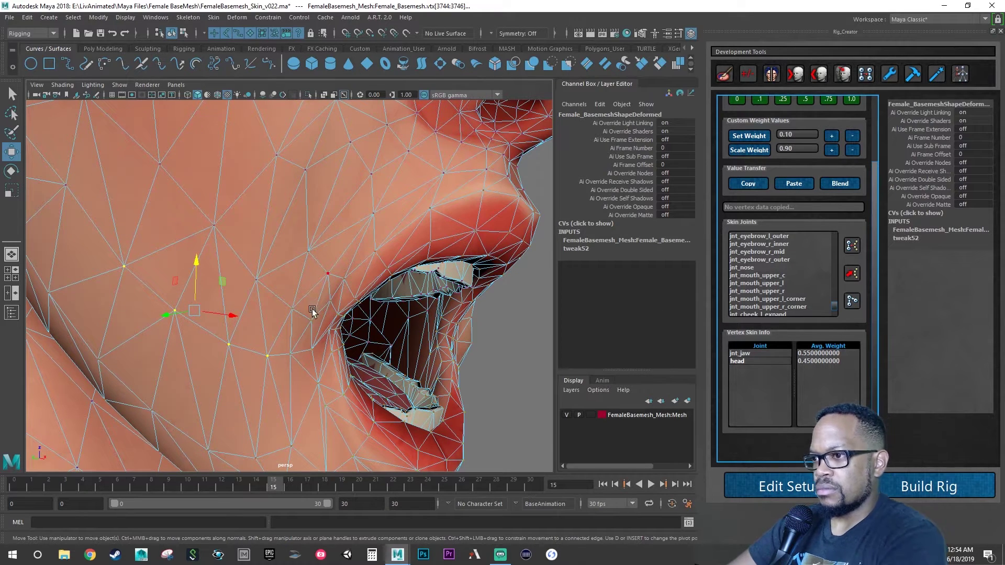
{"action": "left_click_drag", "start_coordinate": [309, 311], "coordinate": [330, 311], "text": "alt"}
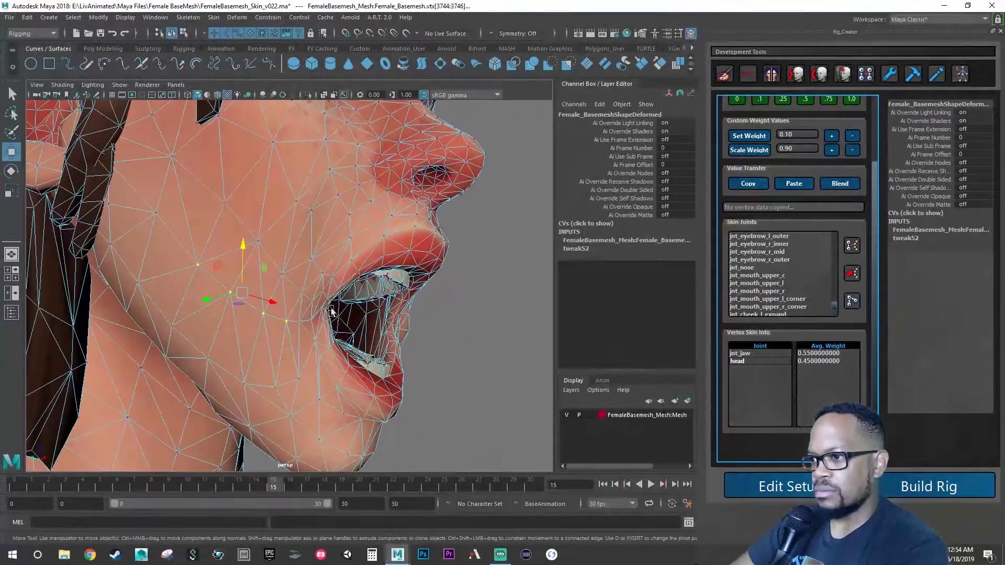
Select three lower cheek vertices along the jawline
{"action": "left_click", "coordinate": [298, 377]}
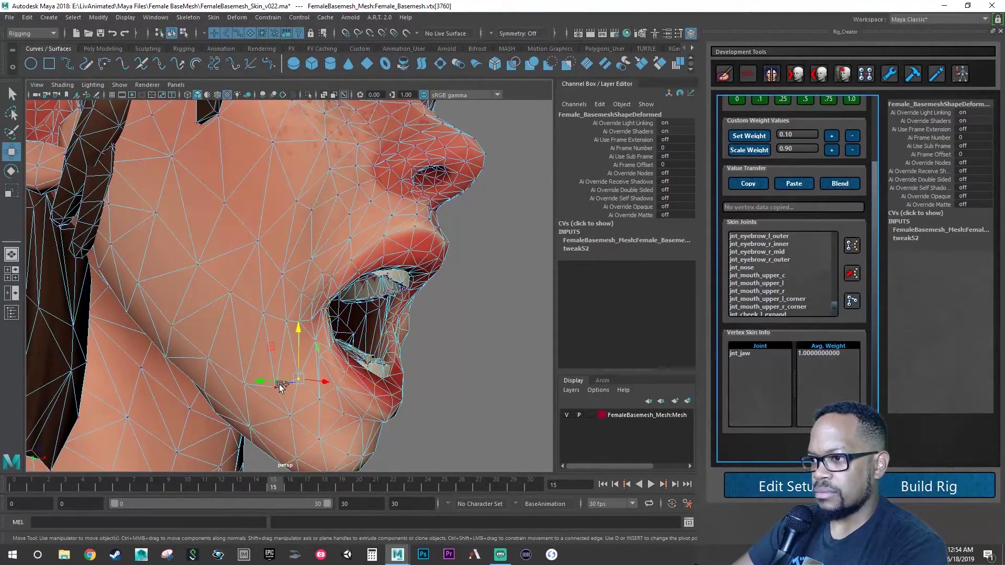
{"action": "left_click", "coordinate": [209, 360], "text": "shift"}
{"action": "left_click", "coordinate": [171, 327], "text": "shift"}
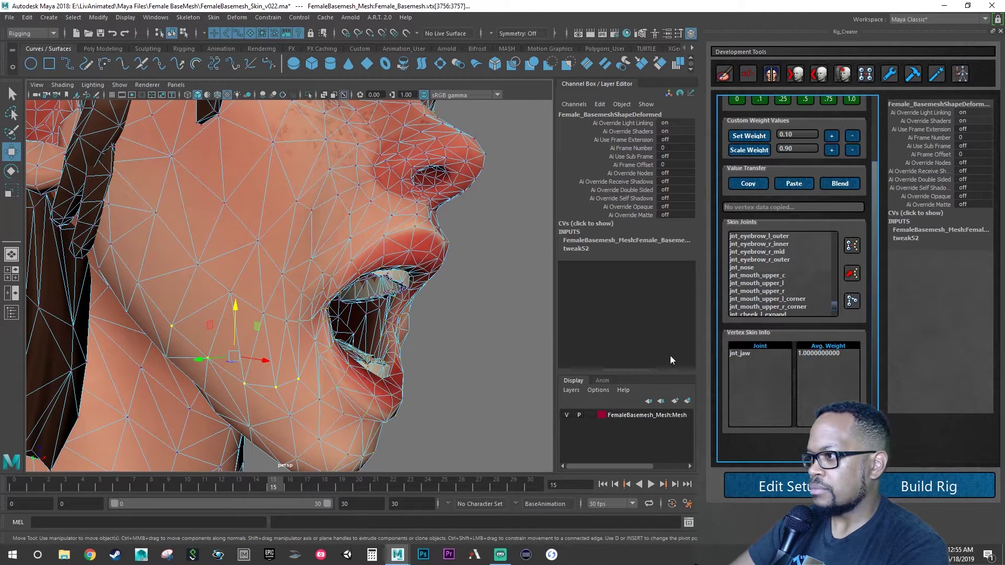
Give the selected jaw vertices 0.2 head weight
{"action": "scroll", "coordinate": [773, 313], "scroll_direction": "up", "scroll_amount": 5}
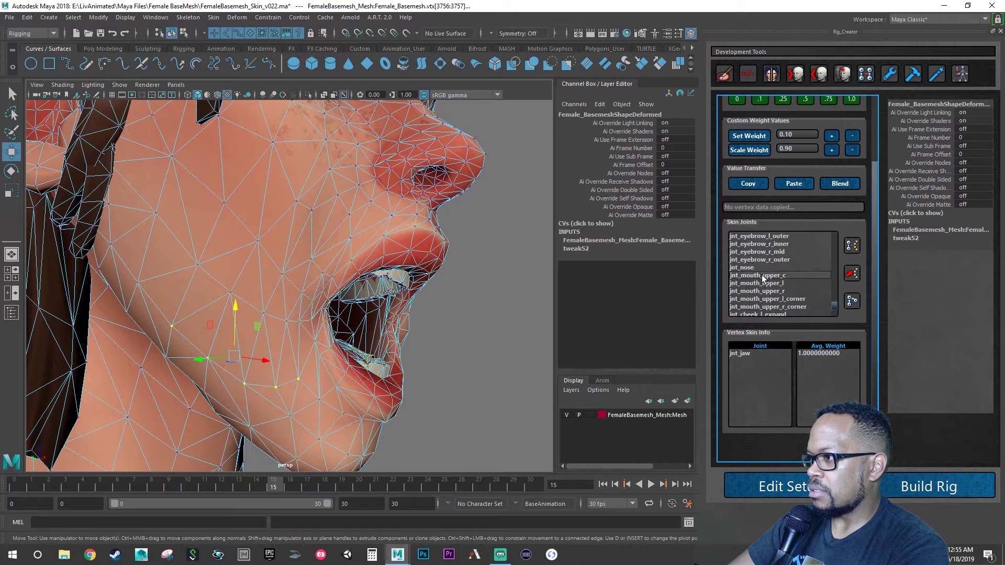
{"action": "scroll", "coordinate": [780, 294], "scroll_direction": "up", "scroll_amount": 4}
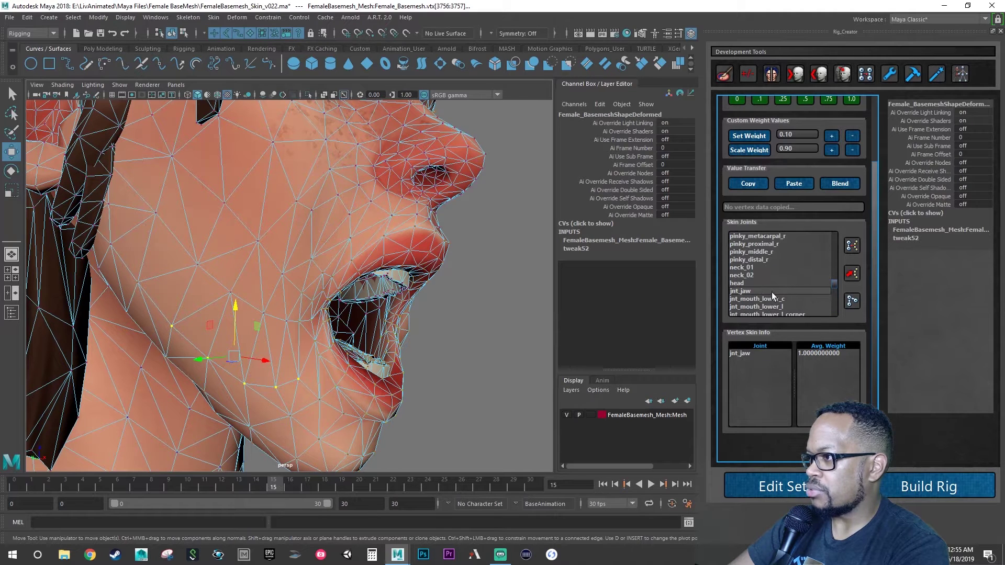
{"action": "left_click", "coordinate": [746, 283]}
{"action": "left_click", "coordinate": [831, 137]}
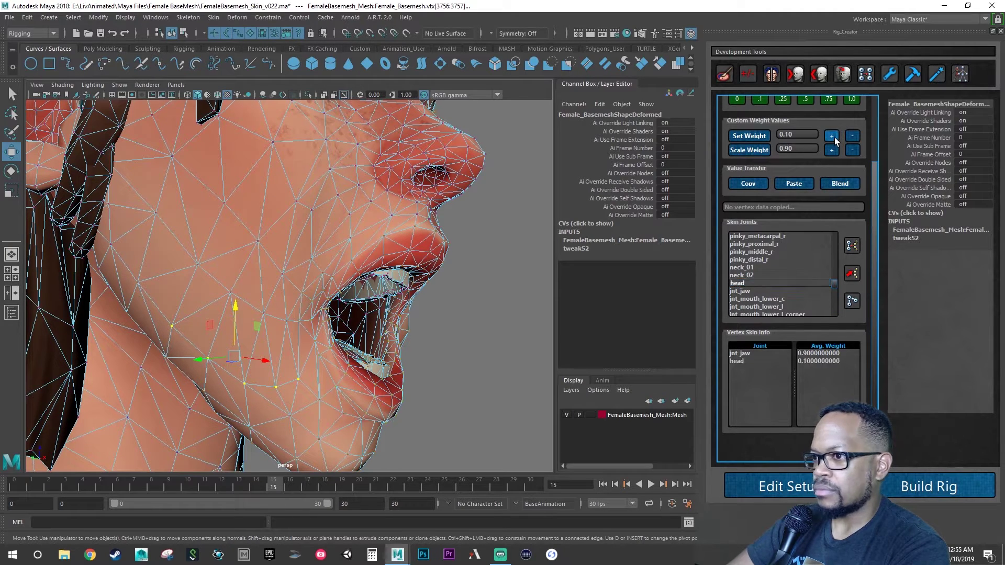
{"action": "left_click", "coordinate": [832, 137]}
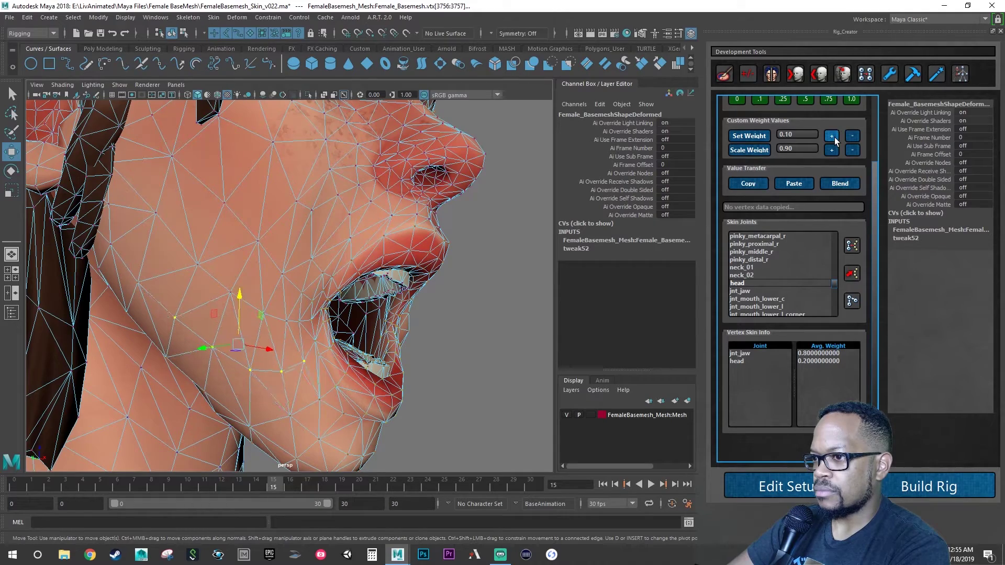
{"action": "left_click_drag", "start_coordinate": [335, 263], "coordinate": [291, 283], "text": "alt"}
{"action": "right_click_drag", "start_coordinate": [291, 282], "coordinate": [401, 308], "text": "alt"}
{"action": "mouse_move", "coordinate": [401, 307]}
{"action": "left_mouse_down", "text": "alt"}
{"action": "mouse_move", "coordinate": [347, 307]}
{"action": "mouse_move", "coordinate": [430, 312]}
{"action": "mouse_move", "coordinate": [389, 315]}
{"action": "left_mouse_up", "text": "alt"}
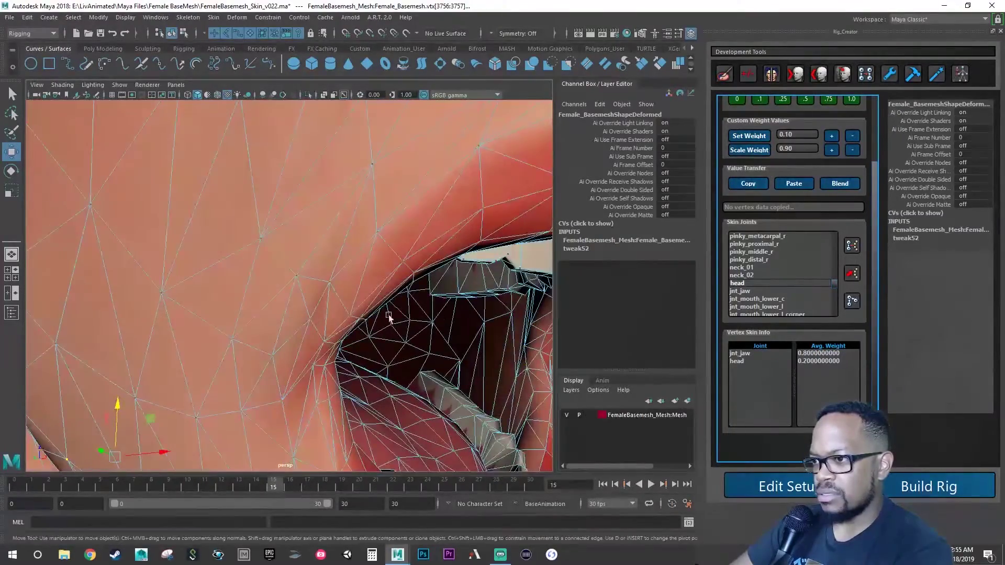
Add head weight to the mouth-corner vertex and the vertex below it, reaching about 0.42
{"action": "left_click", "coordinate": [272, 356]}
{"action": "left_click_drag", "start_coordinate": [272, 357], "coordinate": [313, 350], "text": "alt"}
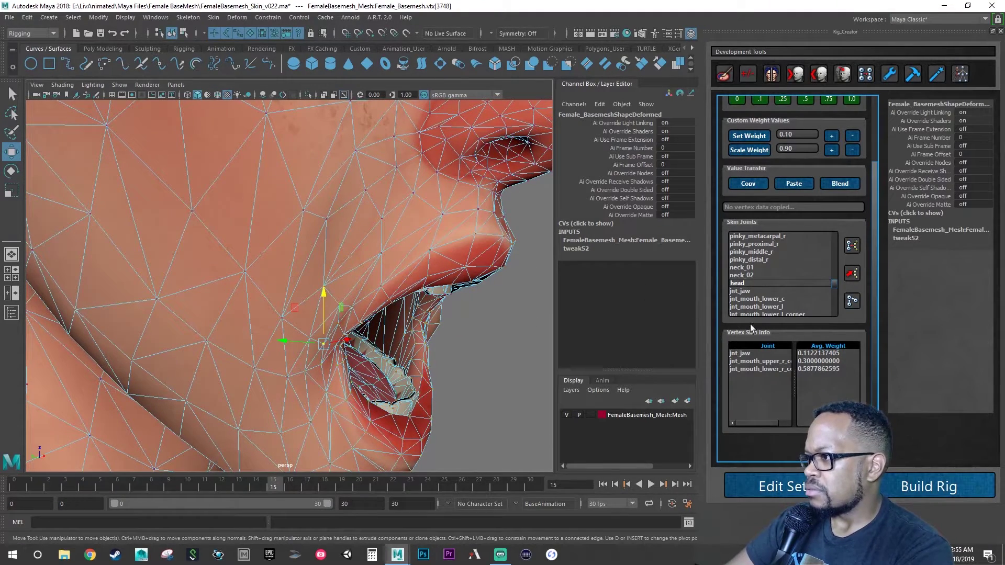
{"action": "left_click", "coordinate": [832, 137]}
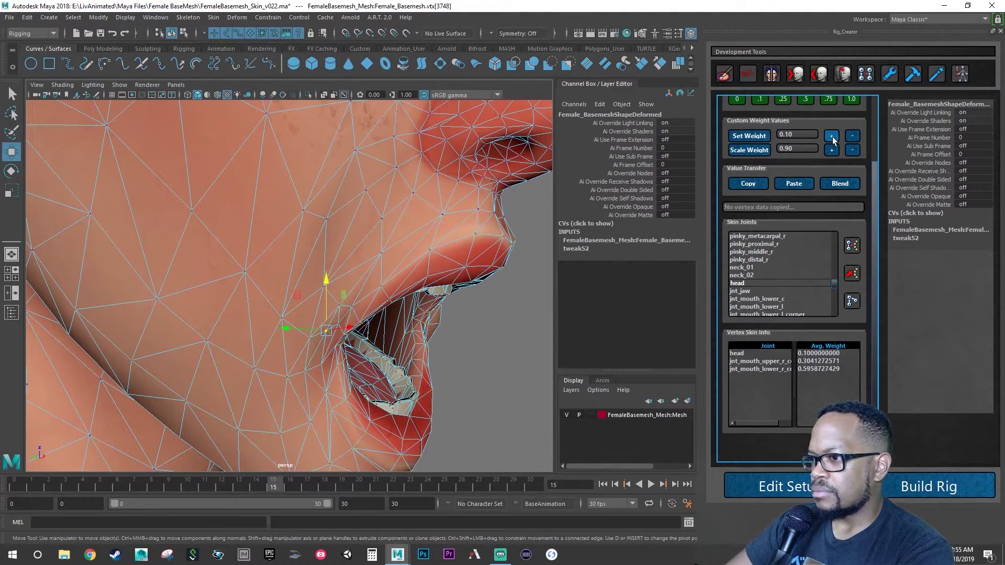
{"action": "left_click_drag", "start_coordinate": [494, 291], "coordinate": [372, 348], "text": "alt"}
{"action": "left_click", "coordinate": [209, 379]}
{"action": "left_click", "coordinate": [832, 136]}
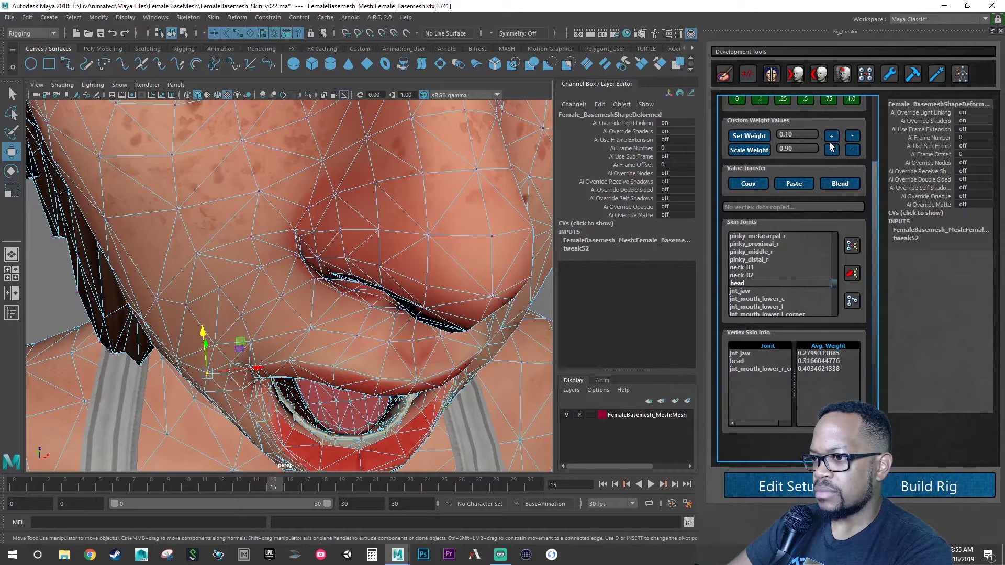
{"action": "left_click", "coordinate": [832, 136]}
{"action": "left_click_drag", "start_coordinate": [284, 319], "coordinate": [256, 281], "text": "alt"}
Save the scene with Ctrl+S and return the time slider to frame 0
{"action": "key", "text": "q"}
{"action": "key", "text": "ctrl+s"}
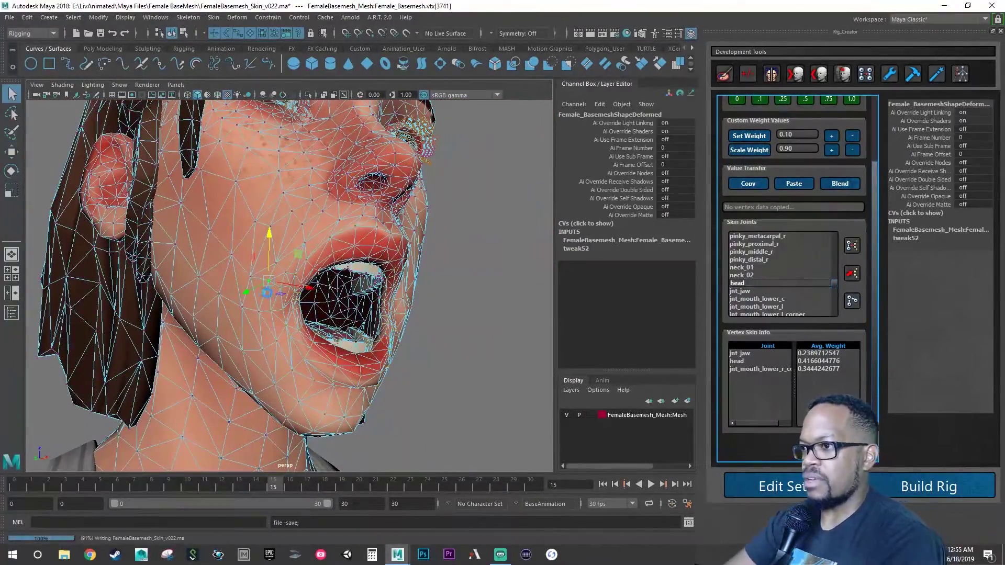
{"action": "key", "text": "w"}
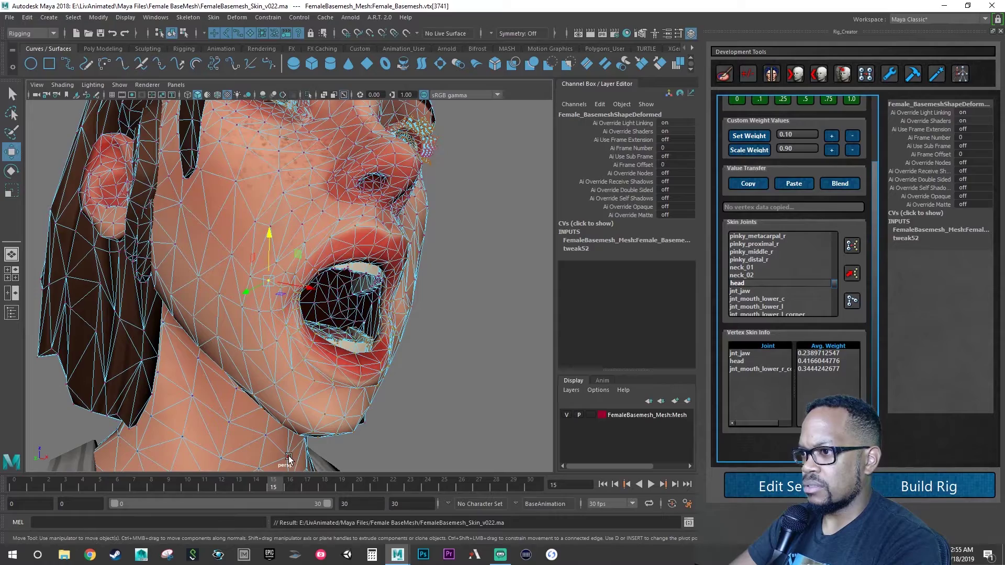
{"action": "left_click", "coordinate": [12, 479]}
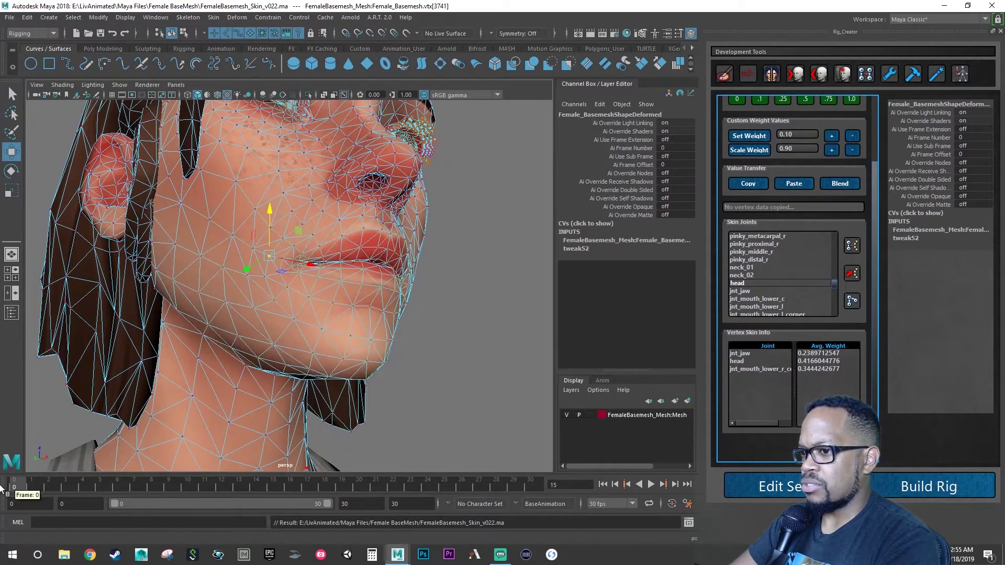
Marquee-select the lip and chin vertices from a side view
{"action": "left_click_drag", "start_coordinate": [313, 387], "coordinate": [399, 403], "text": "alt"}
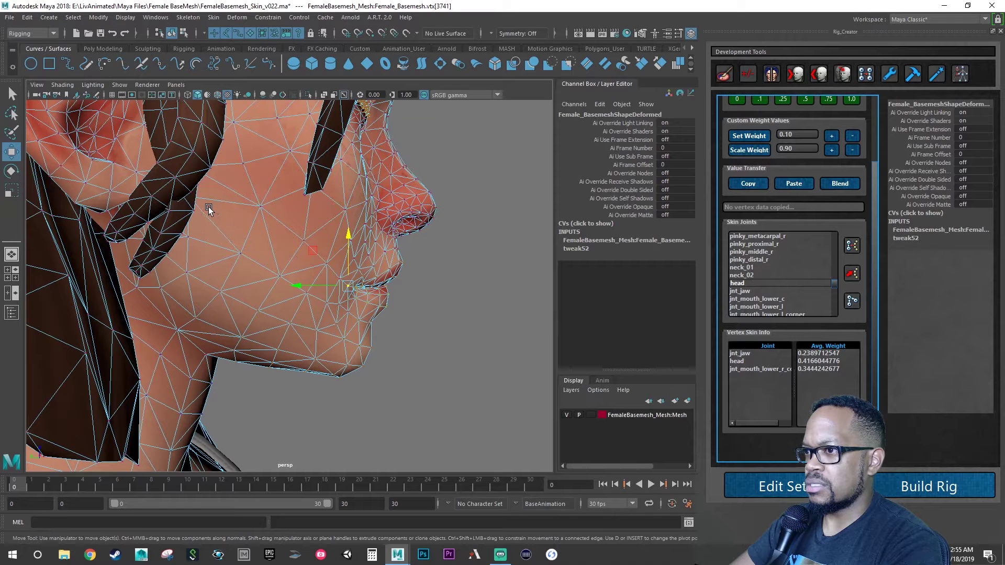
{"action": "left_click_drag", "start_coordinate": [209, 207], "coordinate": [467, 381]}
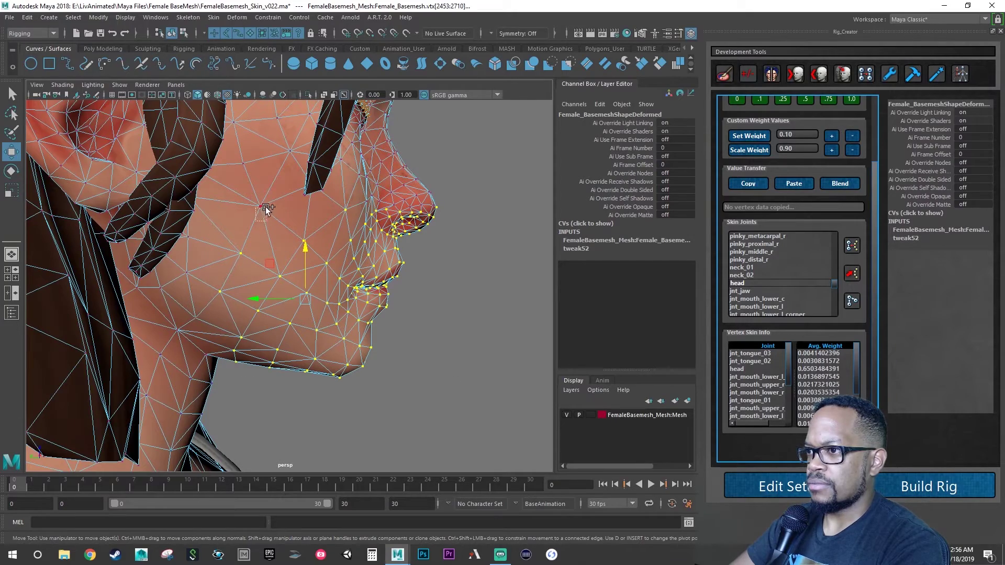
{"action": "left_click_drag", "start_coordinate": [267, 205], "coordinate": [268, 207], "text": "shift"}
{"action": "left_click_drag", "start_coordinate": [433, 312], "coordinate": [335, 288], "text": "alt"}
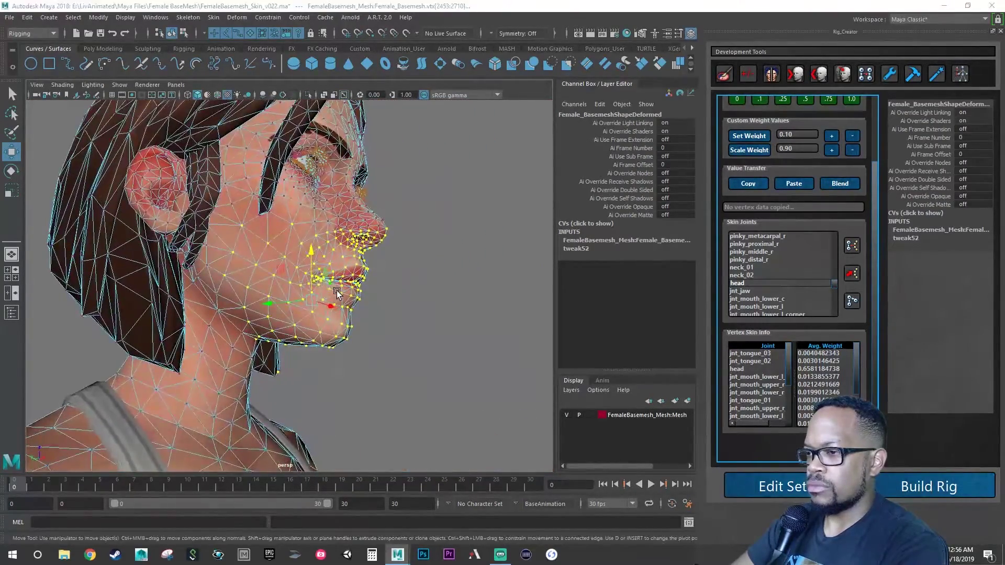
Hide joints in the viewport and lasso-select the vertices around the mouth and jaw
{"action": "key", "text": "space"}
{"action": "key", "text": "space"}
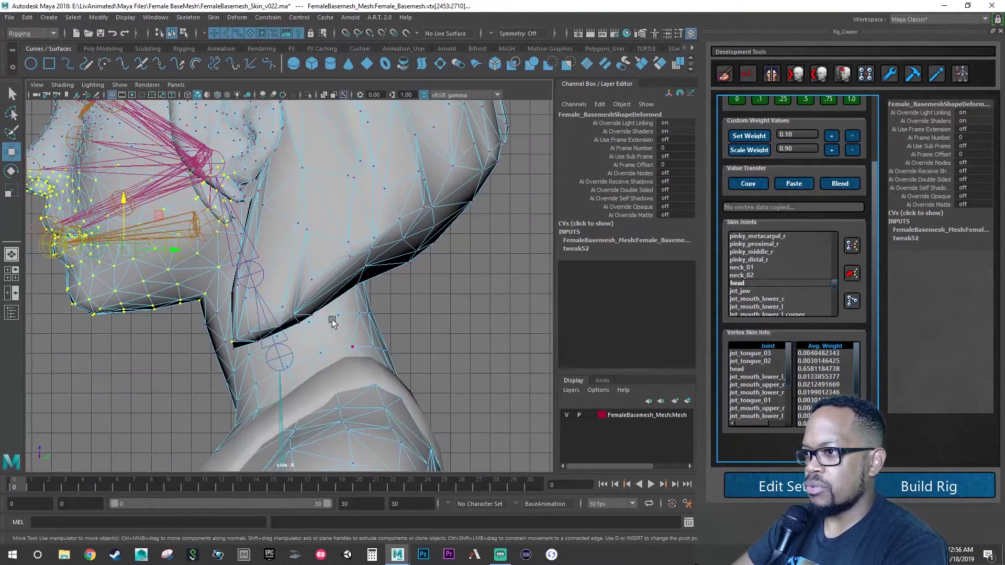
{"action": "middle_click_drag", "start_coordinate": [233, 221], "coordinate": [396, 313], "text": "alt"}
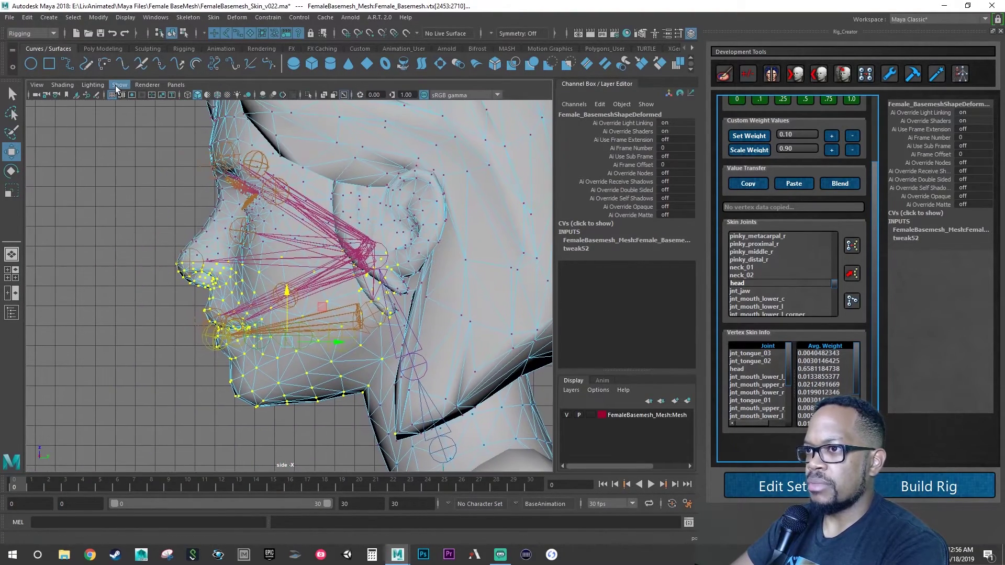
{"action": "left_click", "coordinate": [119, 85]}
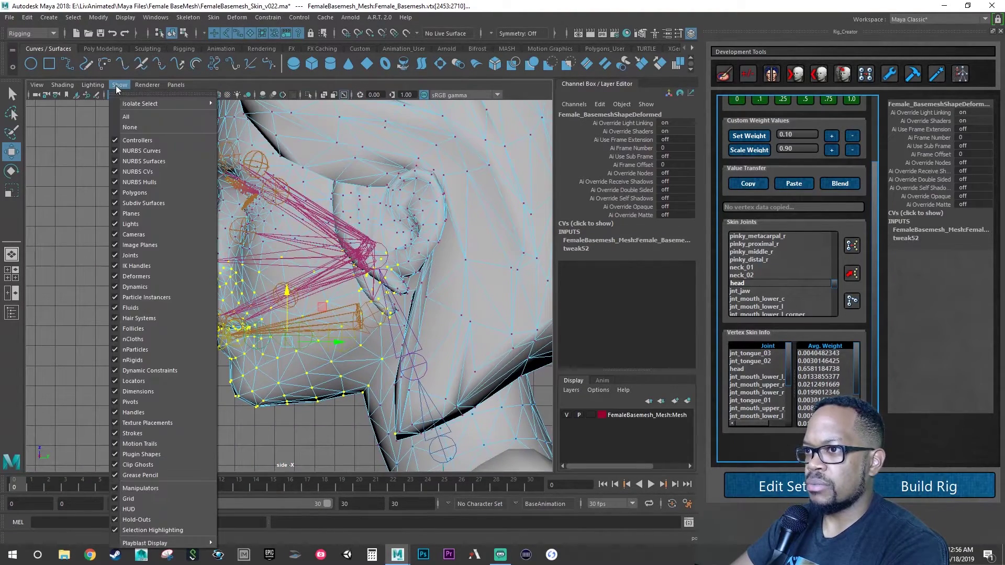
{"action": "left_click", "coordinate": [130, 256]}
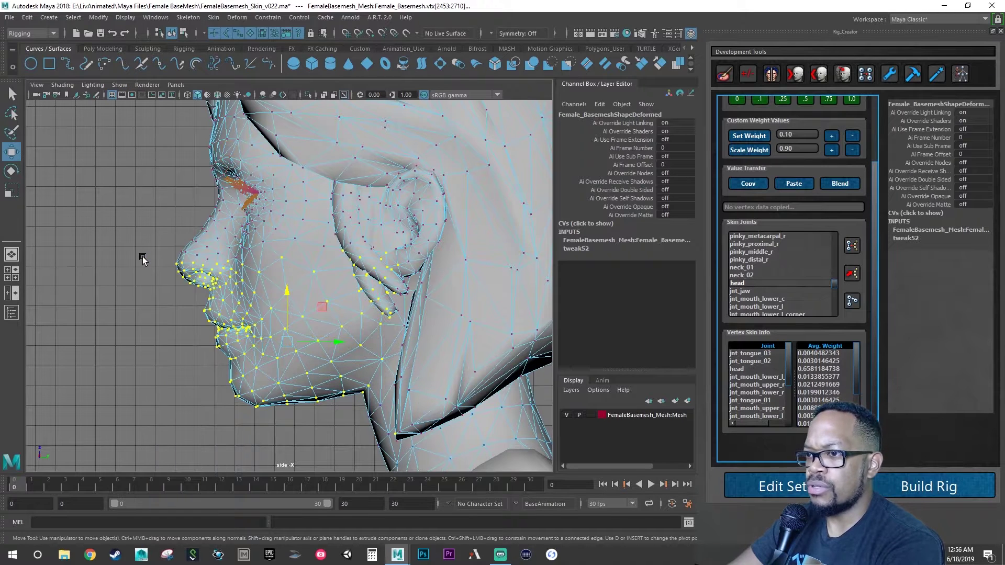
{"action": "left_click", "coordinate": [182, 294]}
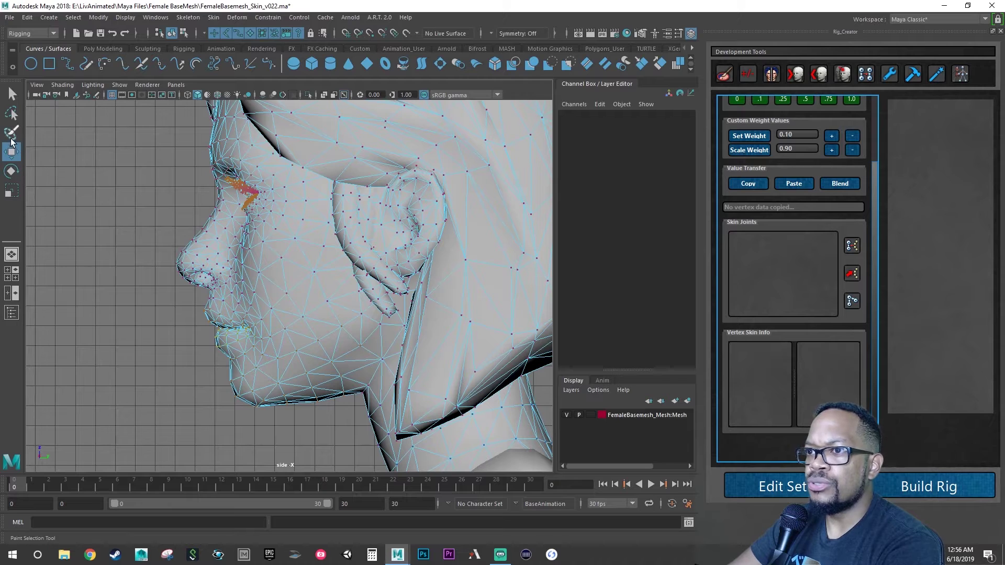
{"action": "left_click", "coordinate": [11, 113]}
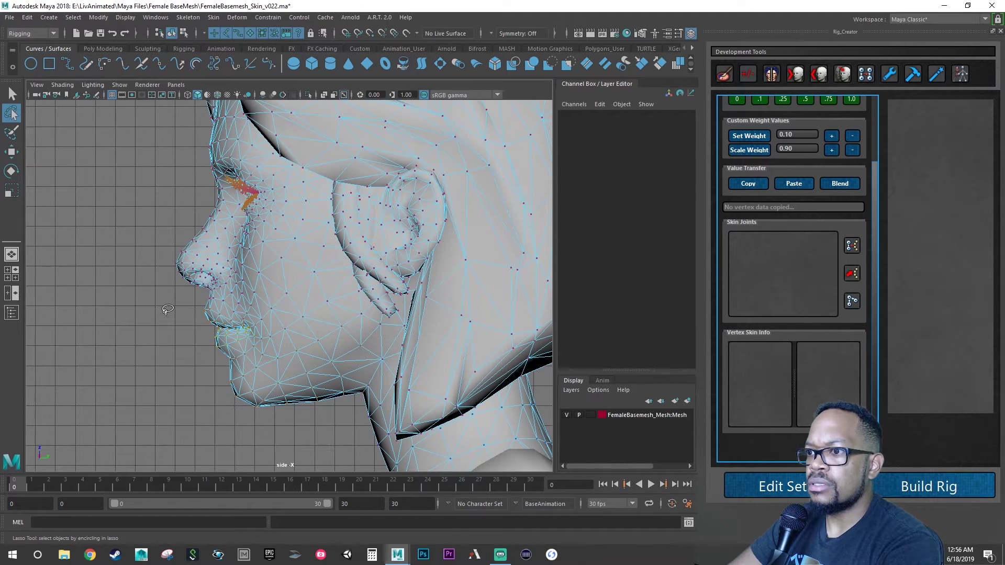
{"action": "mouse_move", "coordinate": [243, 423]}
{"action": "left_mouse_down"}
{"action": "mouse_move", "coordinate": [340, 404]}
{"action": "mouse_move", "coordinate": [361, 385]}
{"action": "mouse_move", "coordinate": [366, 335]}
{"action": "mouse_move", "coordinate": [313, 257]}
{"action": "mouse_move", "coordinate": [278, 253]}
{"action": "mouse_move", "coordinate": [257, 264]}
{"action": "mouse_move", "coordinate": [215, 296]}
{"action": "mouse_move", "coordinate": [189, 335]}
{"action": "mouse_move", "coordinate": [211, 415]}
{"action": "mouse_move", "coordinate": [223, 418]}
{"action": "left_mouse_up"}
{"action": "key", "text": "space"}
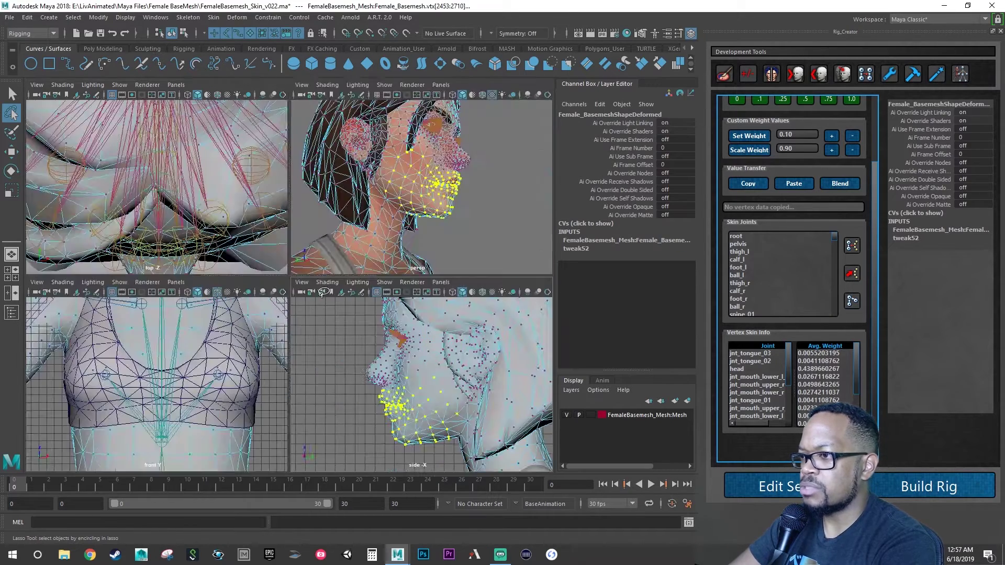
{"action": "key", "text": "space"}
Move the vertex by the hair gap down and left, then view the face frontally
{"action": "key", "text": "w"}
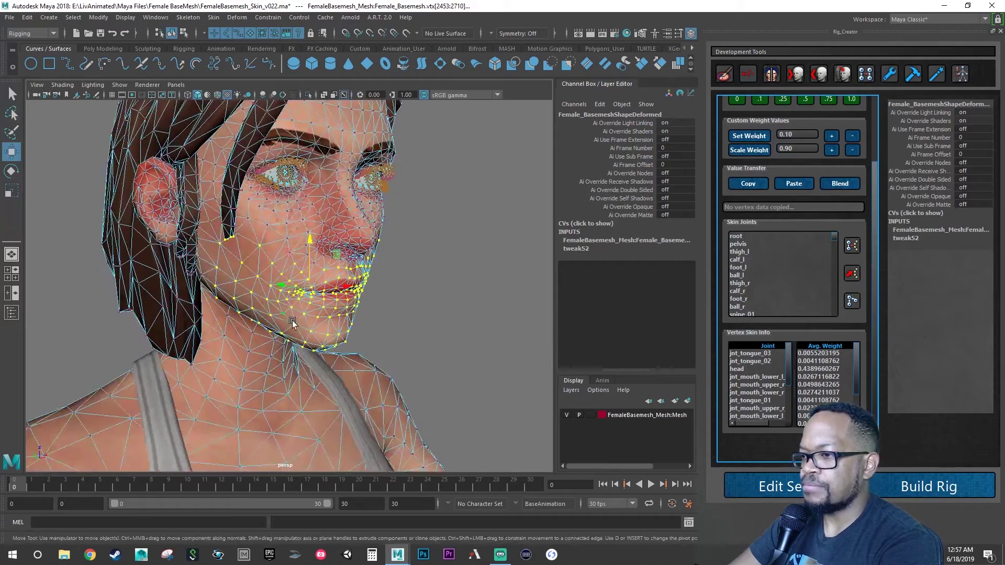
{"action": "mouse_move", "coordinate": [287, 303]}
{"action": "left_mouse_down", "text": "alt"}
{"action": "mouse_move", "coordinate": [219, 311]}
{"action": "mouse_move", "coordinate": [205, 254]}
{"action": "left_mouse_up", "text": "alt"}
{"action": "scroll", "coordinate": [205, 253], "scroll_direction": "up", "scroll_amount": 10}
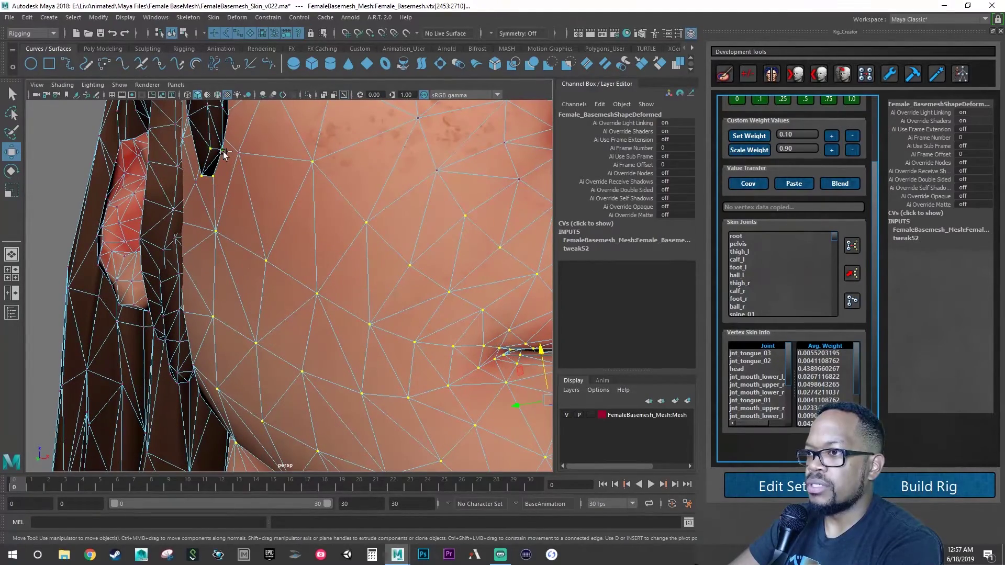
{"action": "left_click_drag", "start_coordinate": [223, 152], "coordinate": [199, 168]}
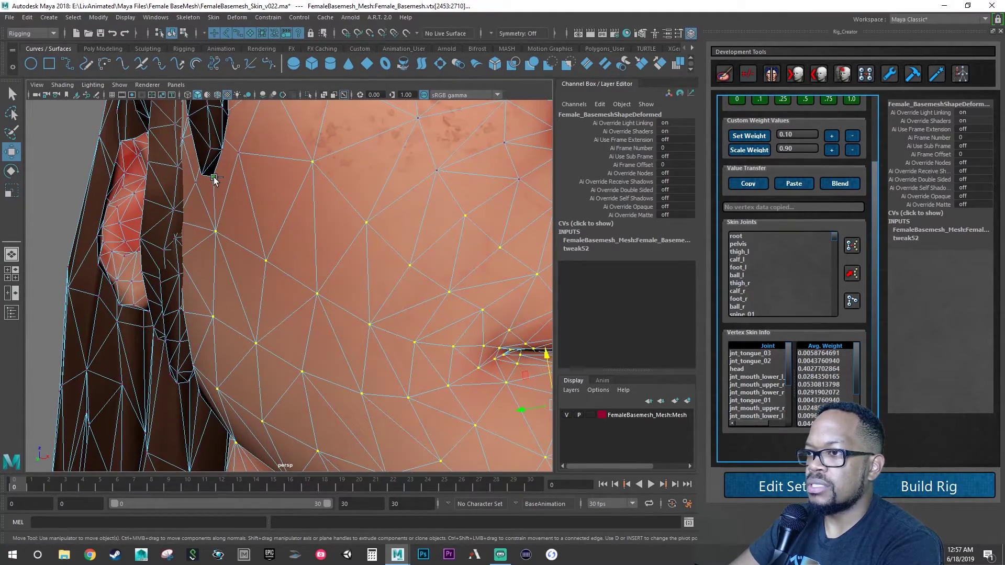
{"action": "scroll", "coordinate": [142, 226], "scroll_direction": "down", "scroll_amount": 10}
{"action": "left_click_drag", "start_coordinate": [141, 226], "coordinate": [345, 291], "text": "alt"}
{"action": "scroll", "coordinate": [350, 293], "scroll_direction": "up", "scroll_amount": 5}
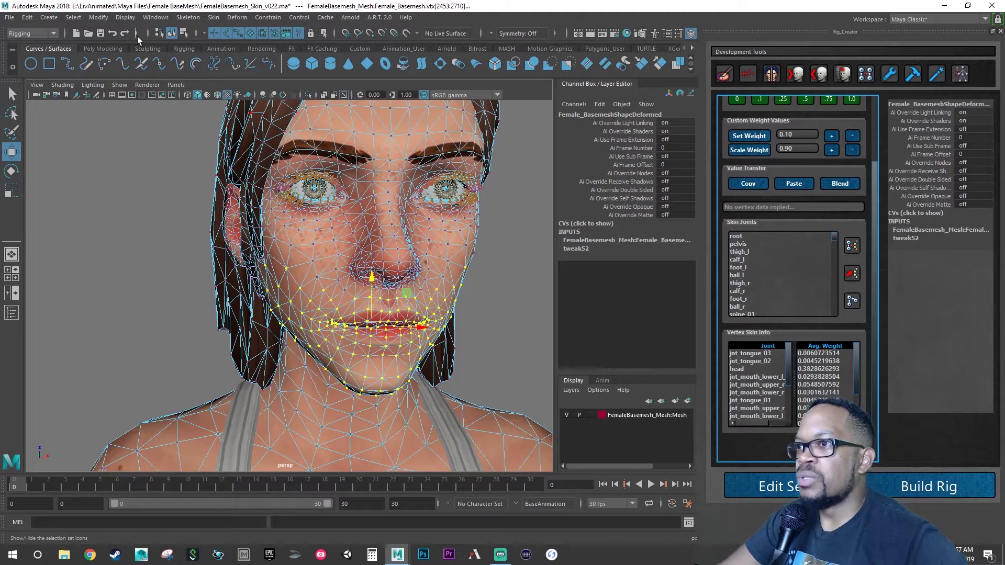
Mirror skin weights across YZ, positive to negative X, using closest point on surface and one-to-one joints
{"action": "left_click", "coordinate": [165, 19]}
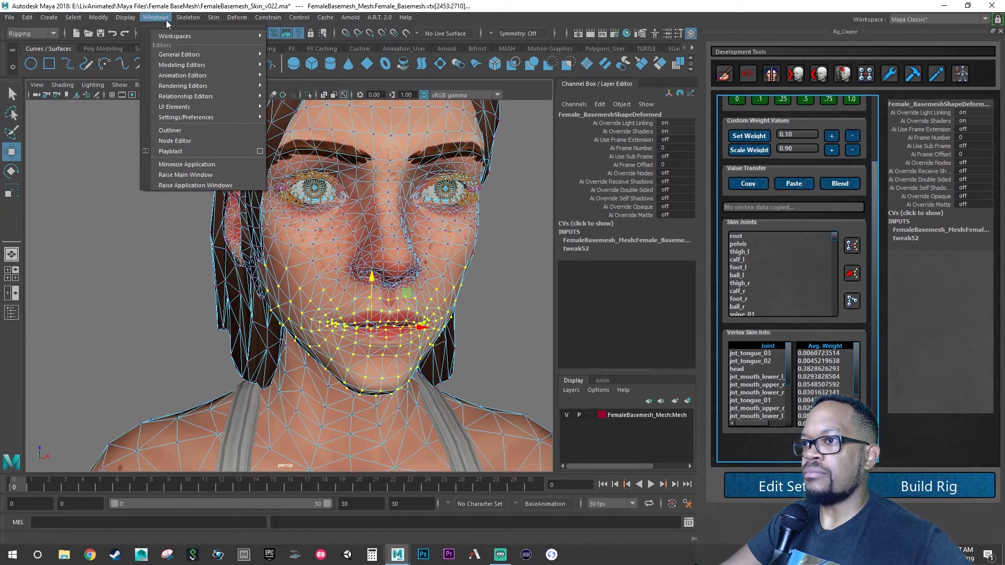
{"action": "mouse_move", "coordinate": [187, 78]}
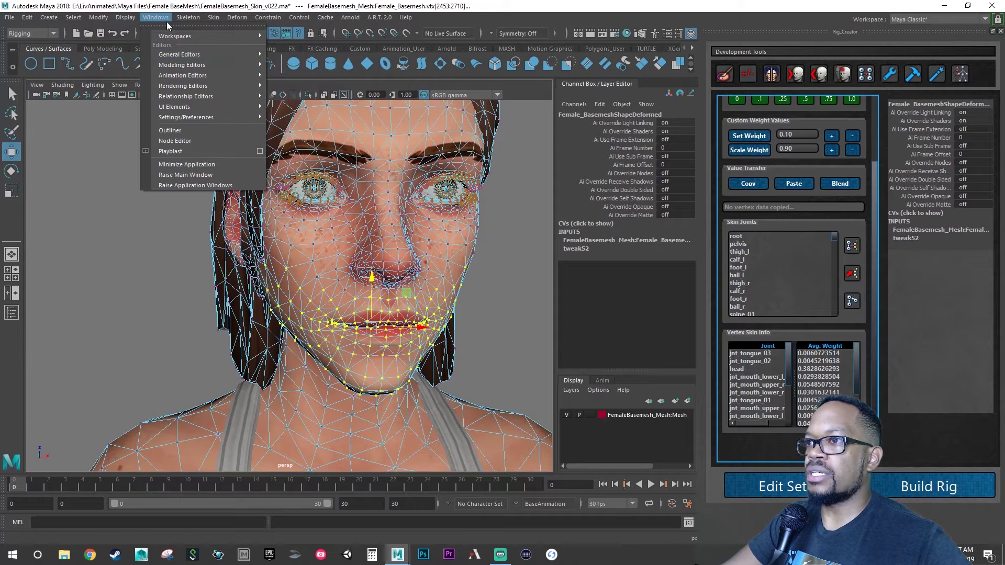
{"action": "mouse_move", "coordinate": [212, 21]}
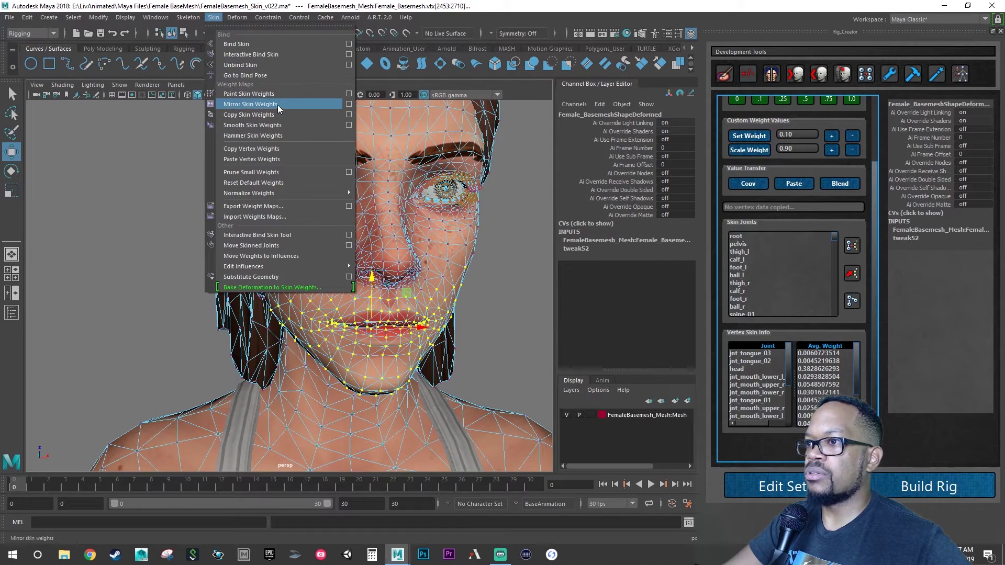
{"action": "left_click", "coordinate": [346, 104]}
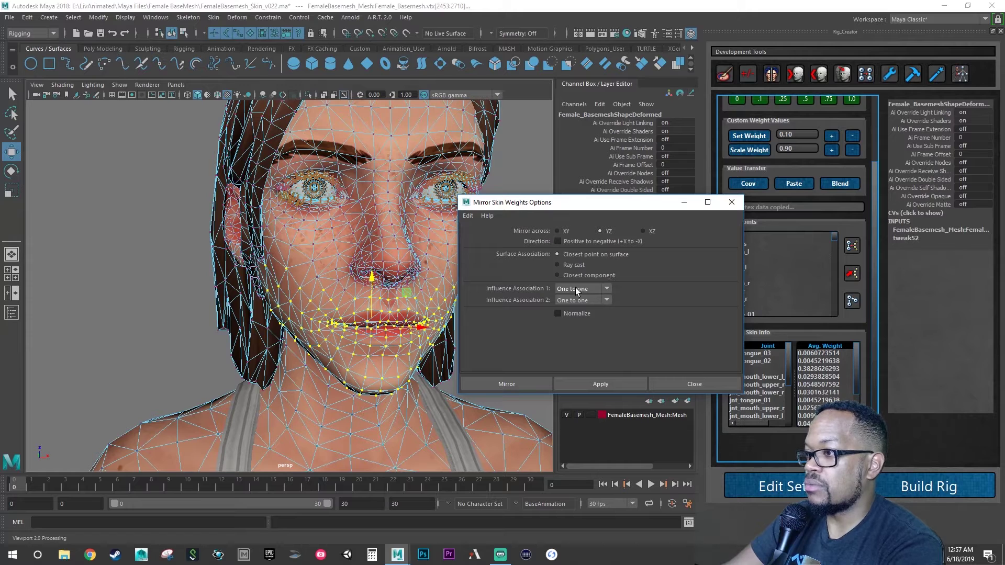
{"action": "left_click_drag", "start_coordinate": [584, 201], "coordinate": [637, 154]}
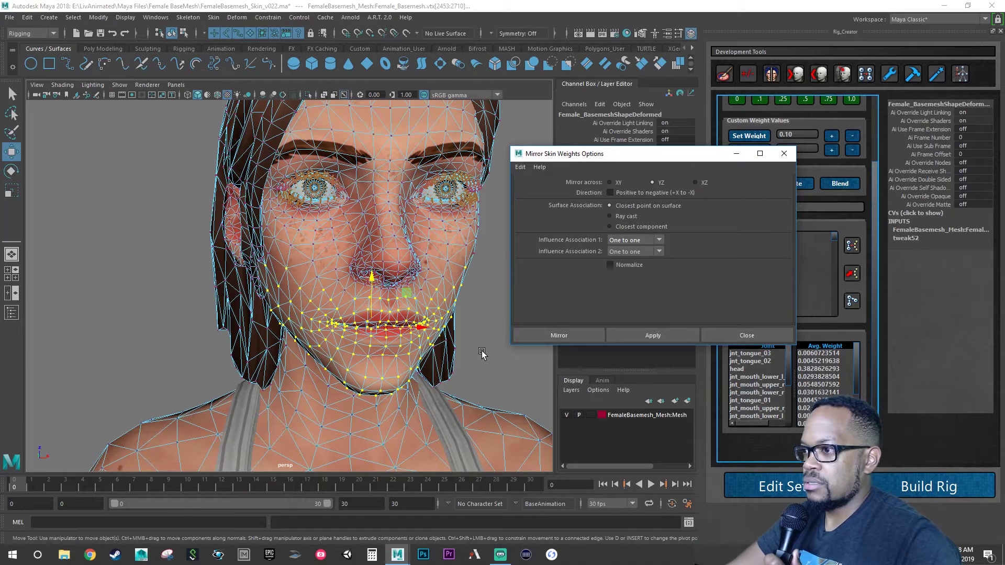
{"action": "left_click", "coordinate": [529, 338]}
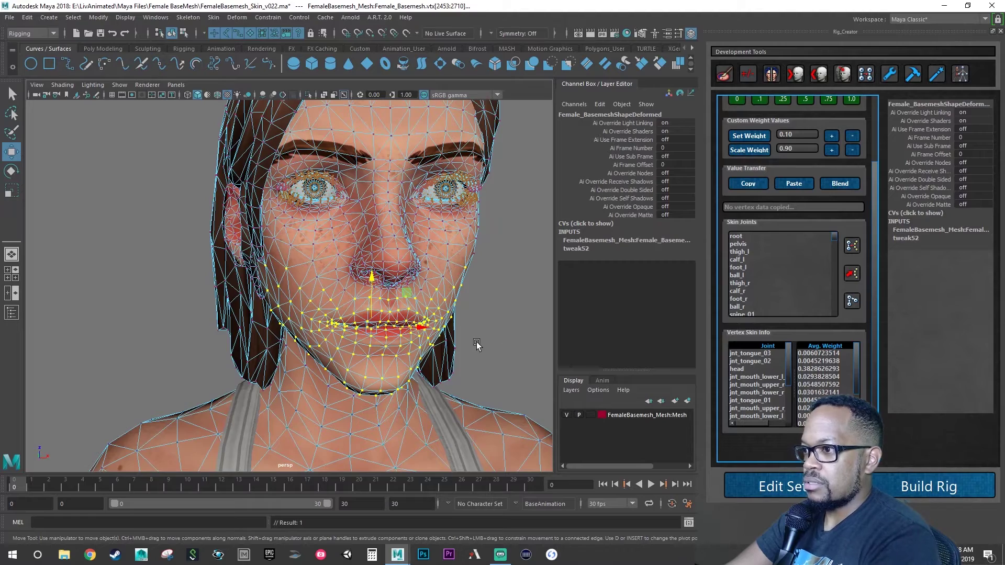
{"action": "mouse_move", "coordinate": [478, 348]}
{"action": "left_mouse_down", "text": "alt"}
{"action": "mouse_move", "coordinate": [463, 346]}
{"action": "mouse_move", "coordinate": [474, 350]}
{"action": "left_mouse_up", "text": "alt"}
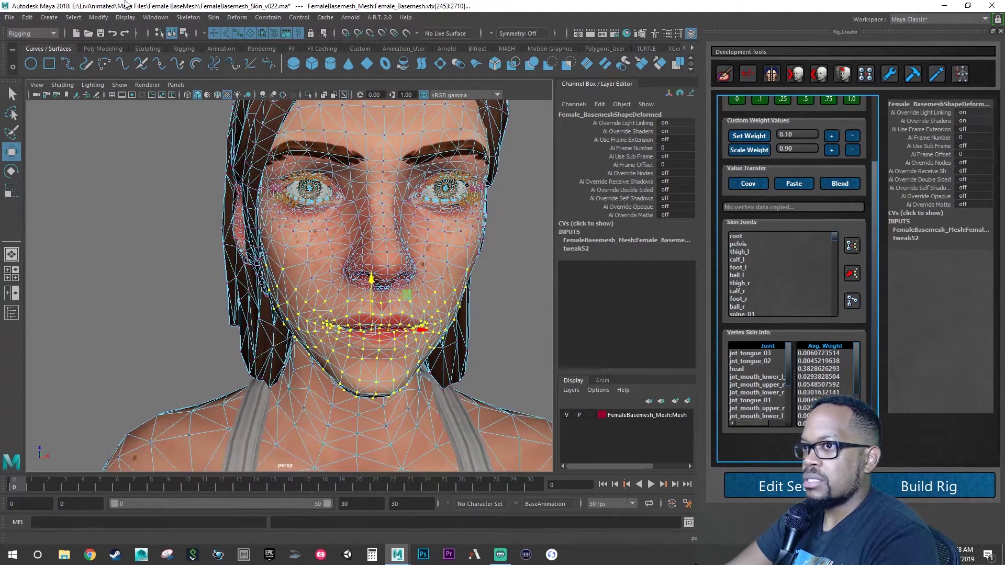
Save the scene as a new version named FemaleBasemesh_Skin_v023.ma
{"action": "left_click", "coordinate": [9, 17]}
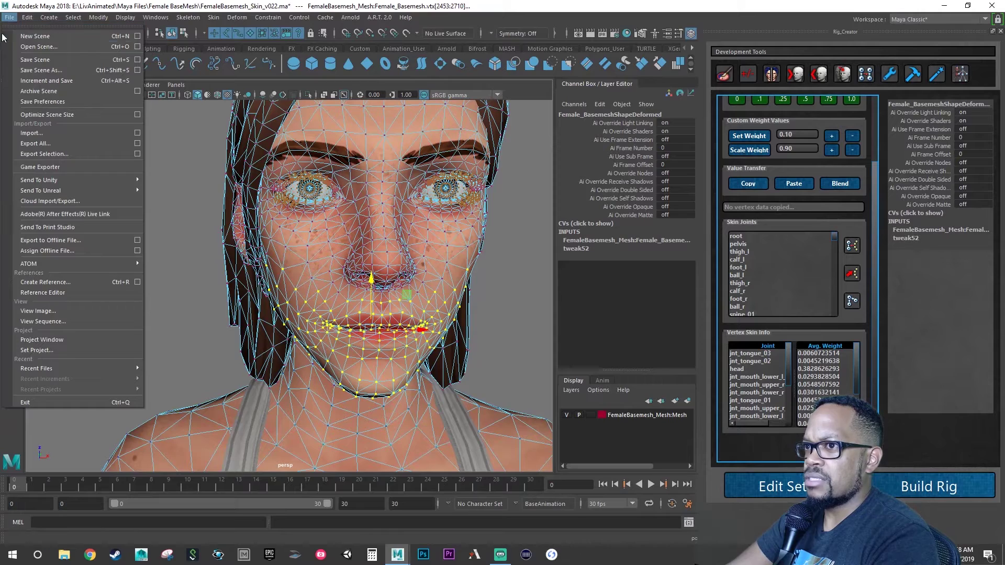
{"action": "left_click", "coordinate": [46, 70]}
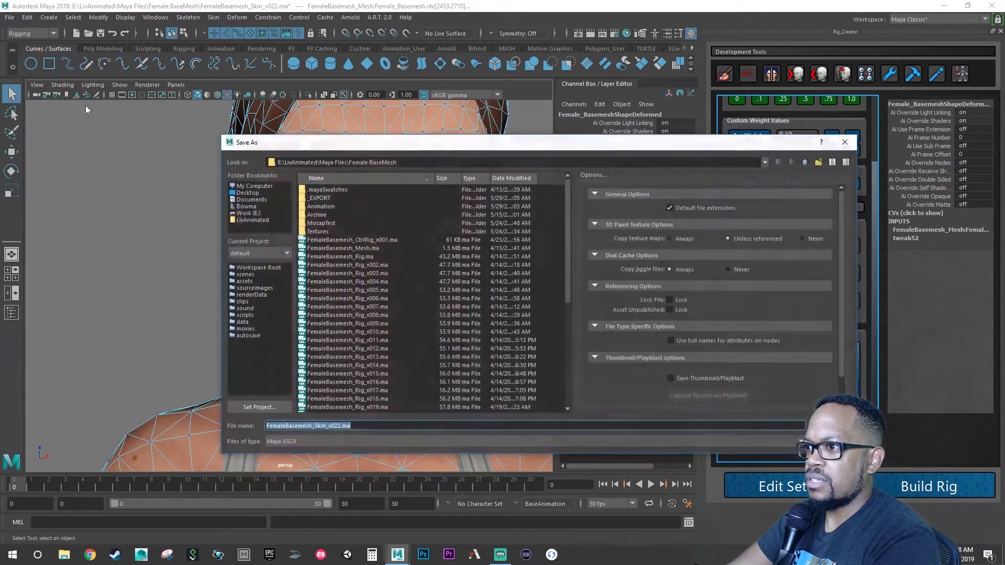
{"action": "left_click", "coordinate": [344, 426]}
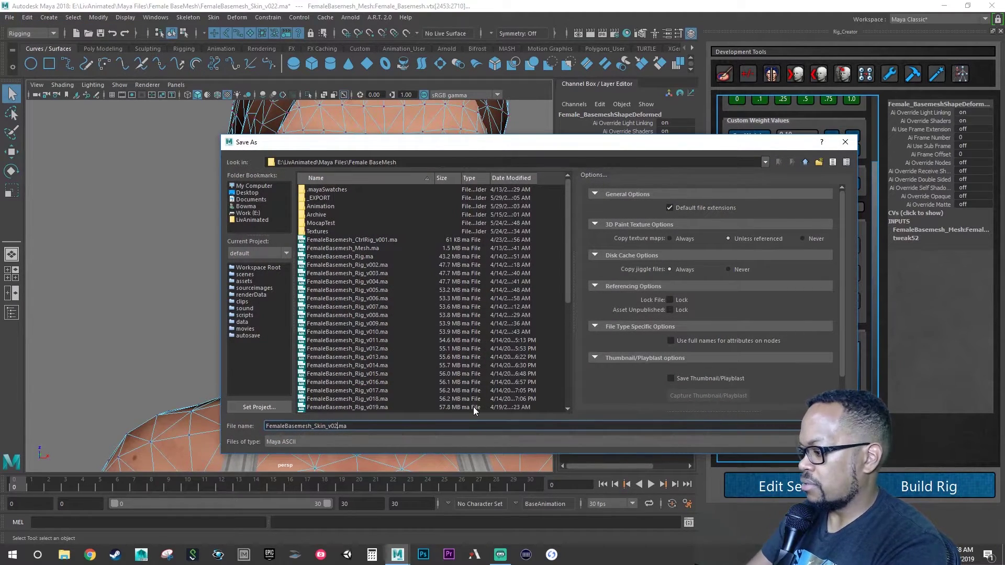
{"action": "key", "text": "Return"}
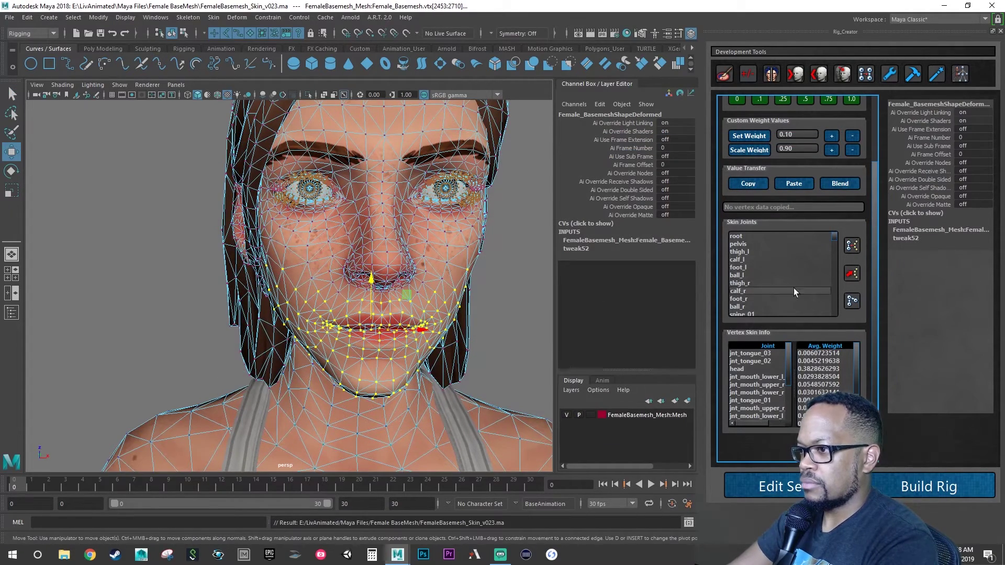
Switch back to the Move tool and orbit to a three-quarter view of the face
{"action": "key", "text": "w"}
{"action": "left_click_drag", "start_coordinate": [528, 314], "coordinate": [403, 315], "text": "alt"}
{"action": "right_click_drag", "start_coordinate": [381, 255], "coordinate": [415, 244]}
Return the face mesh to object mode, deselect it, and frame a frontal view
{"action": "left_click", "coordinate": [495, 290]}
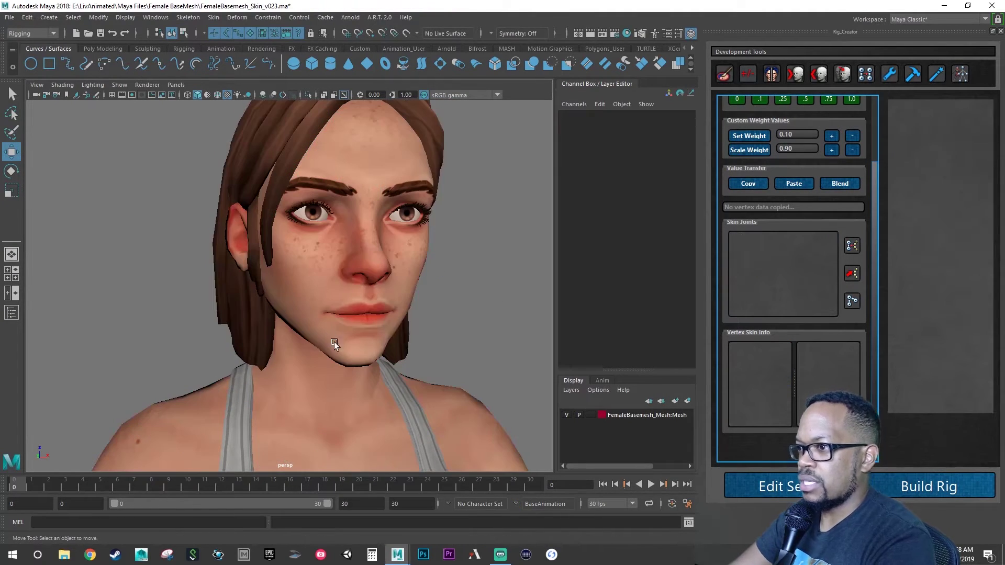
{"action": "scroll", "coordinate": [337, 348], "scroll_direction": "up", "scroll_amount": 8}
{"action": "left_click_drag", "start_coordinate": [372, 353], "coordinate": [277, 327], "text": "alt"}
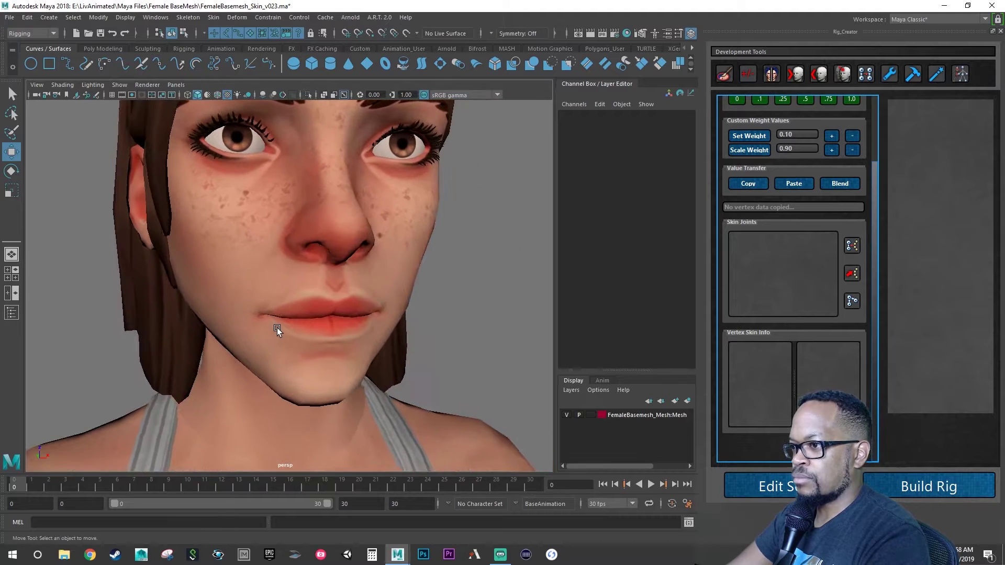
{"action": "scroll", "coordinate": [306, 328], "scroll_direction": "up", "scroll_amount": 4}
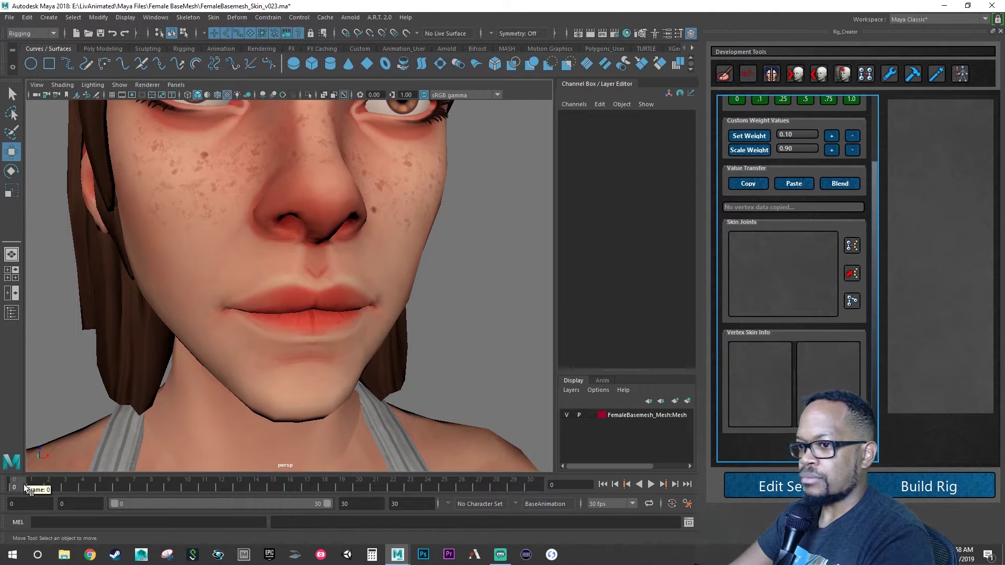
Play the animation, stop at frame 18 with the mouth wide open, and inspect the lips
{"action": "key", "text": "alt+v"}
{"action": "left_click_drag", "start_coordinate": [80, 470], "coordinate": [328, 300]}
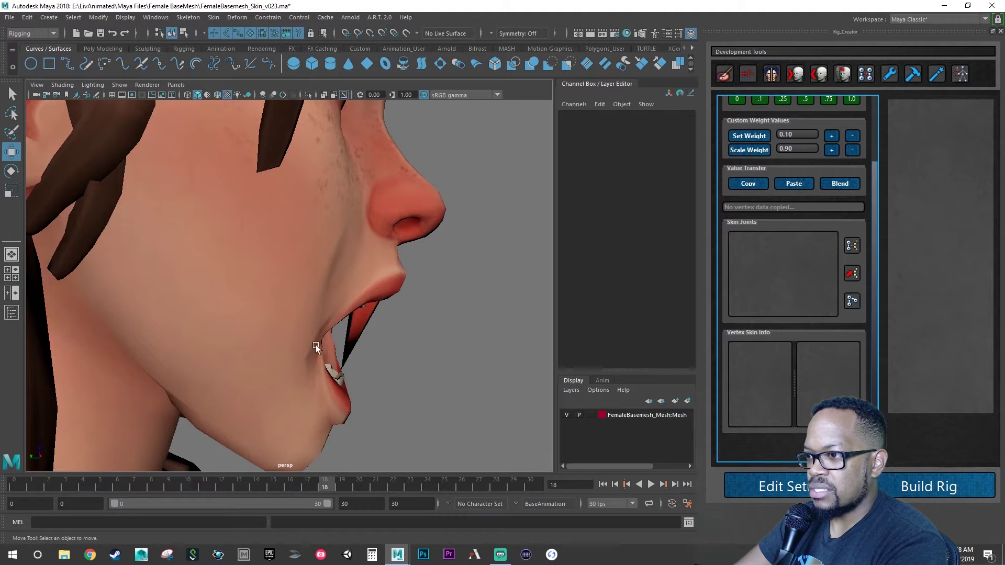
{"action": "left_click_drag", "start_coordinate": [330, 346], "coordinate": [372, 326], "text": "alt"}
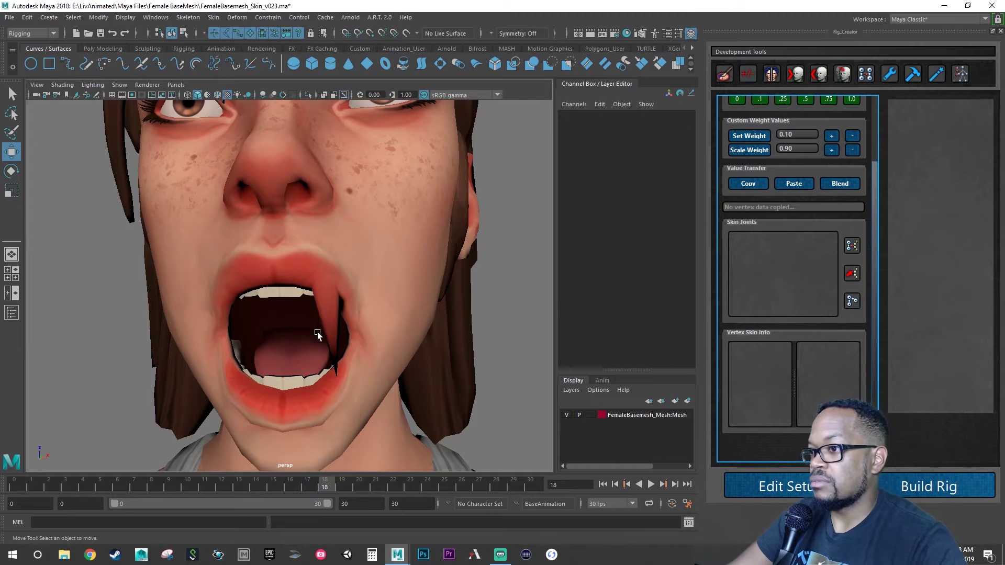
{"action": "left_click_drag", "start_coordinate": [334, 357], "coordinate": [402, 353], "text": "alt"}
{"action": "left_click_drag", "start_coordinate": [307, 341], "coordinate": [306, 319], "text": "alt"}
{"action": "left_click", "coordinate": [316, 316]}
{"action": "right_click_drag", "start_coordinate": [316, 317], "coordinate": [265, 257]}
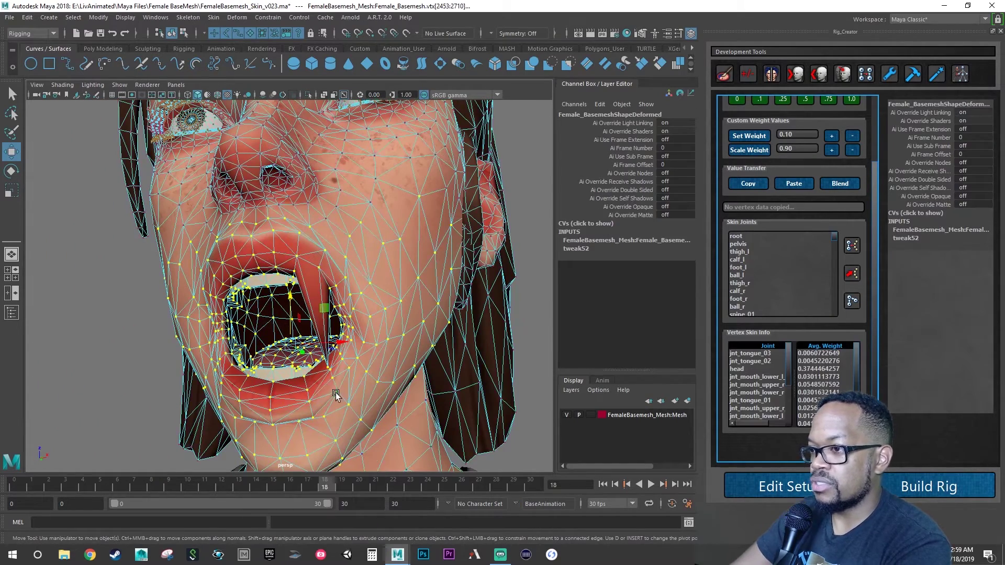
{"action": "scroll", "coordinate": [344, 294], "scroll_direction": "up", "scroll_amount": 2}
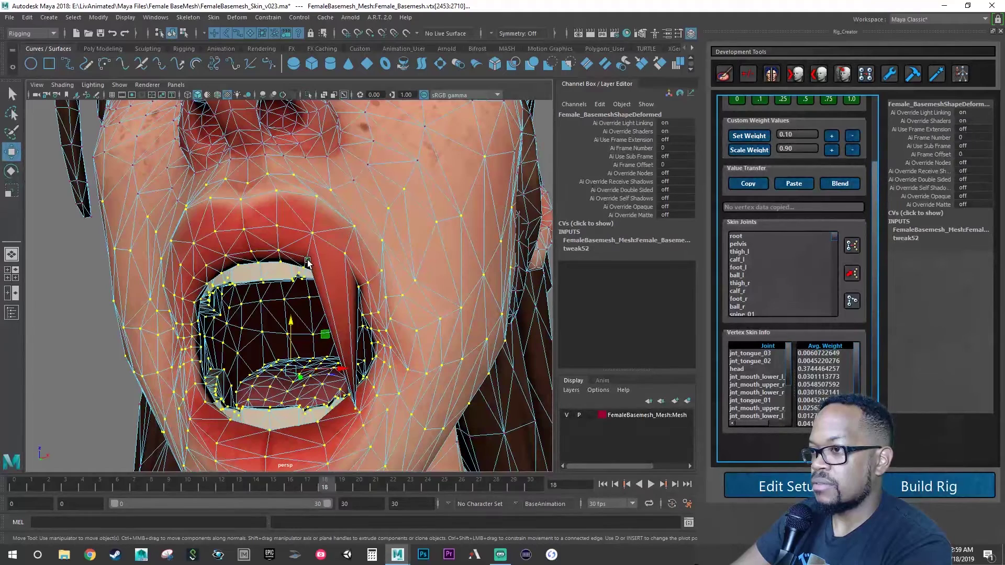
{"action": "left_click", "coordinate": [345, 254]}
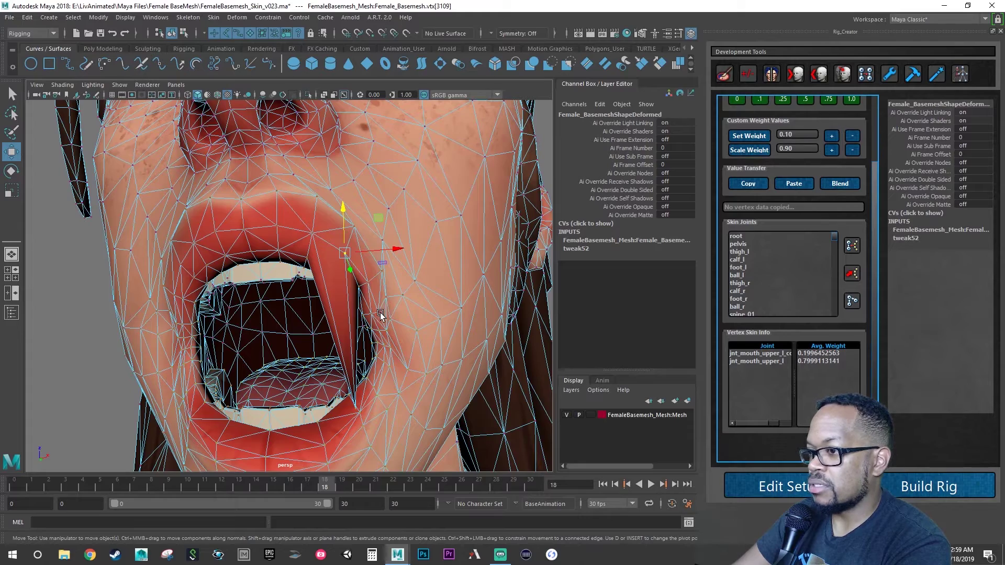
{"action": "left_click_drag", "start_coordinate": [359, 397], "coordinate": [353, 375], "text": "alt"}
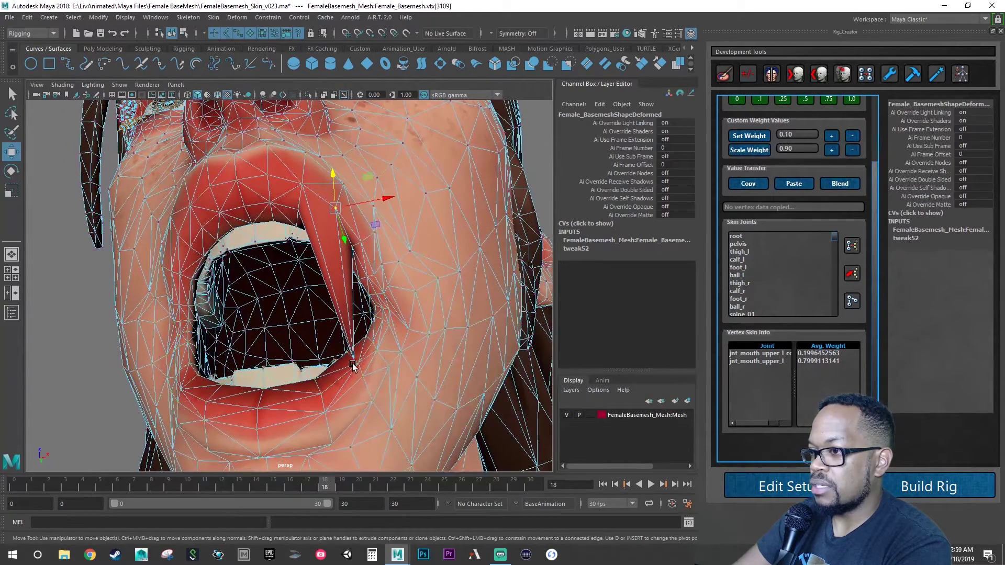
{"action": "left_click", "coordinate": [353, 361]}
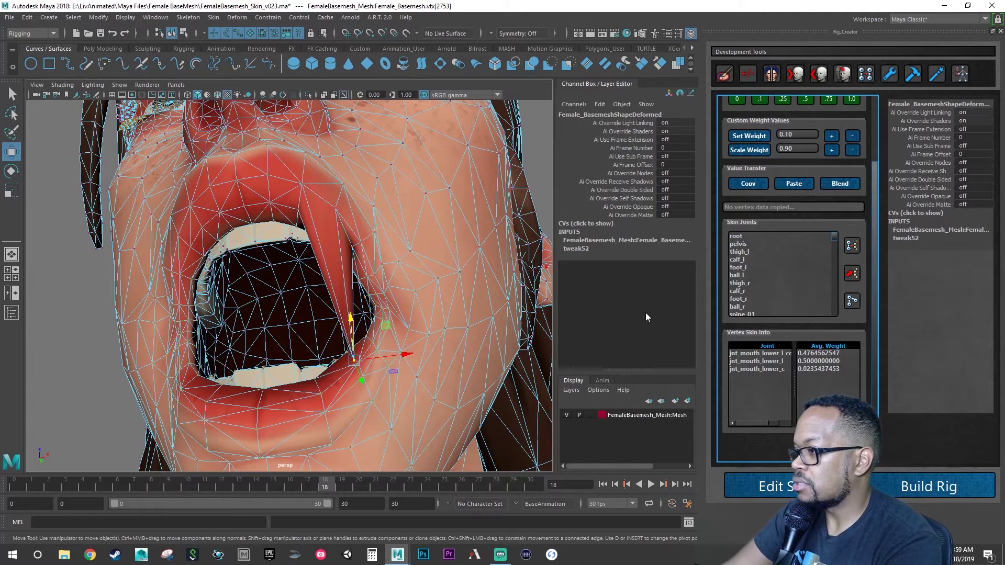
{"action": "left_click", "coordinate": [765, 370]}
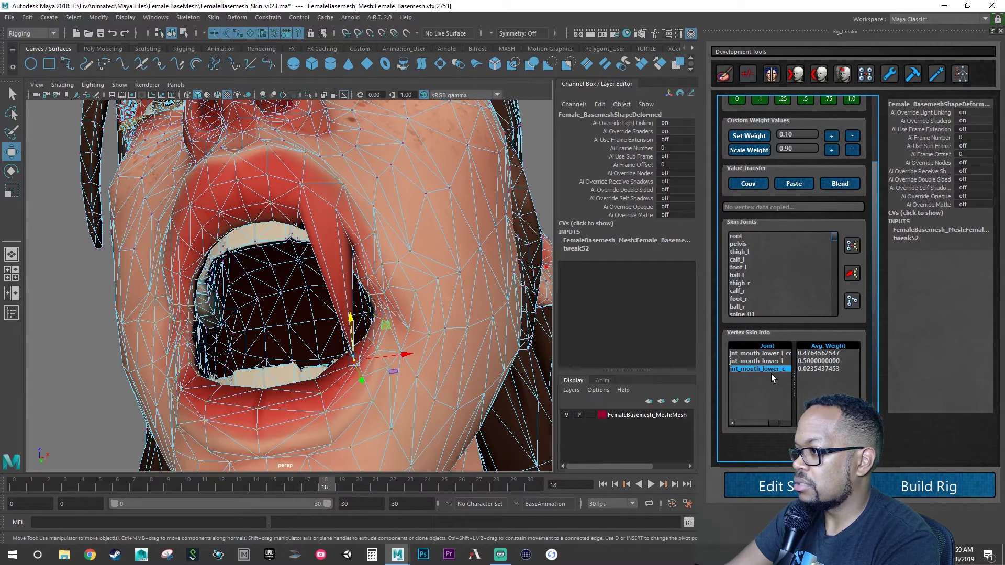
{"action": "left_click_drag", "start_coordinate": [513, 340], "coordinate": [455, 342], "text": "alt"}
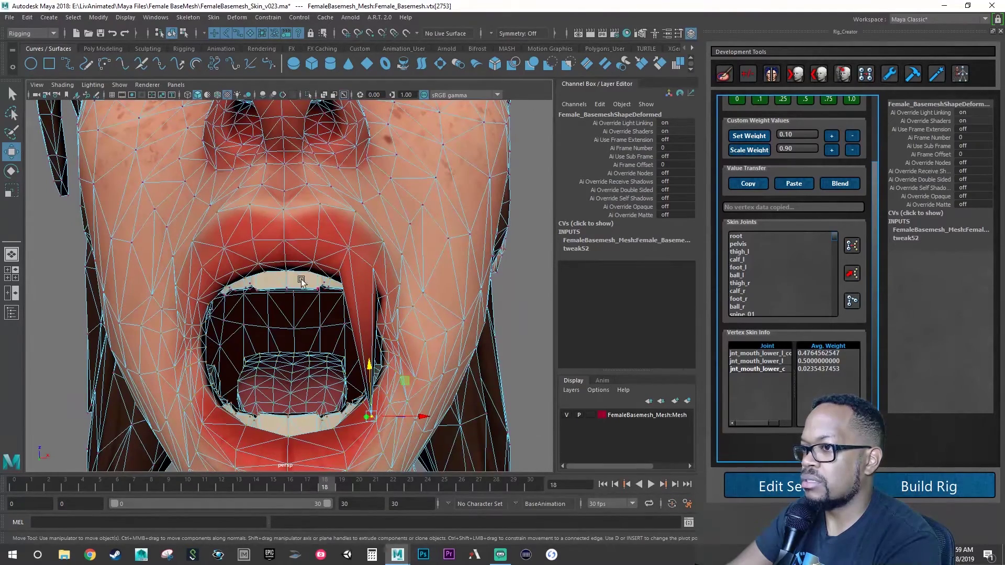
{"action": "left_click_drag", "start_coordinate": [247, 282], "coordinate": [254, 277], "text": "alt"}
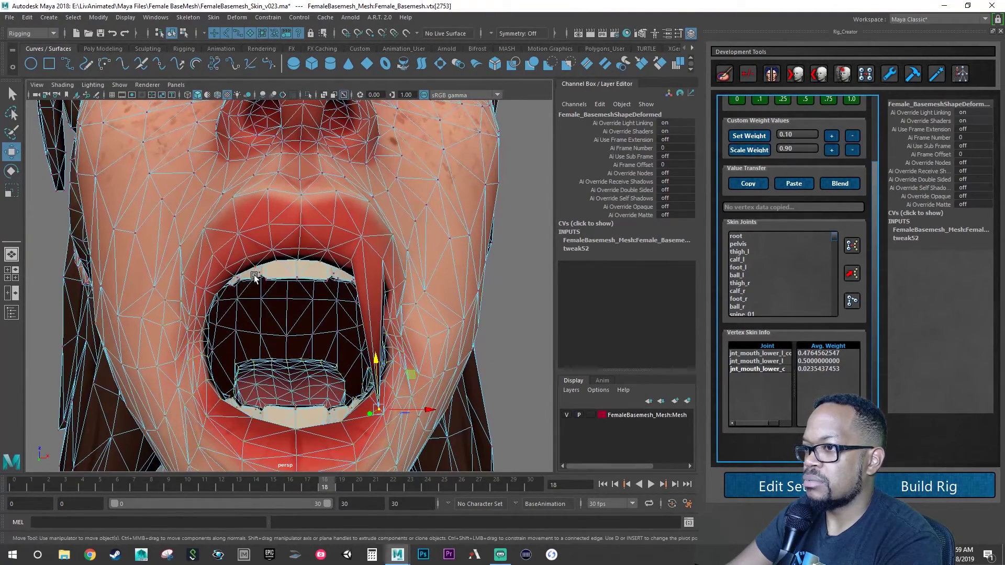
{"action": "left_click", "coordinate": [226, 269]}
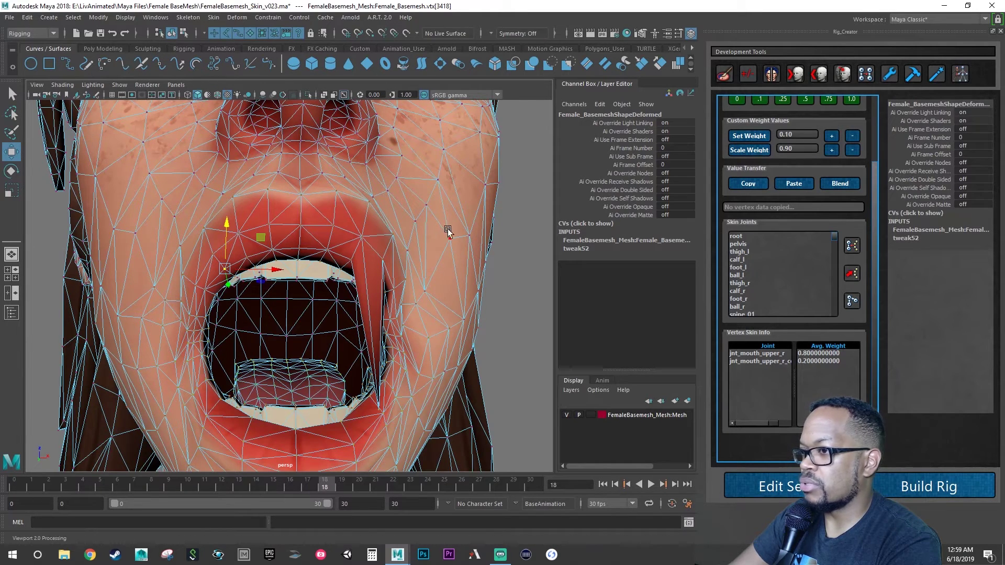
{"action": "left_click_drag", "start_coordinate": [454, 228], "coordinate": [434, 246], "text": "alt"}
{"action": "left_click", "coordinate": [361, 414]}
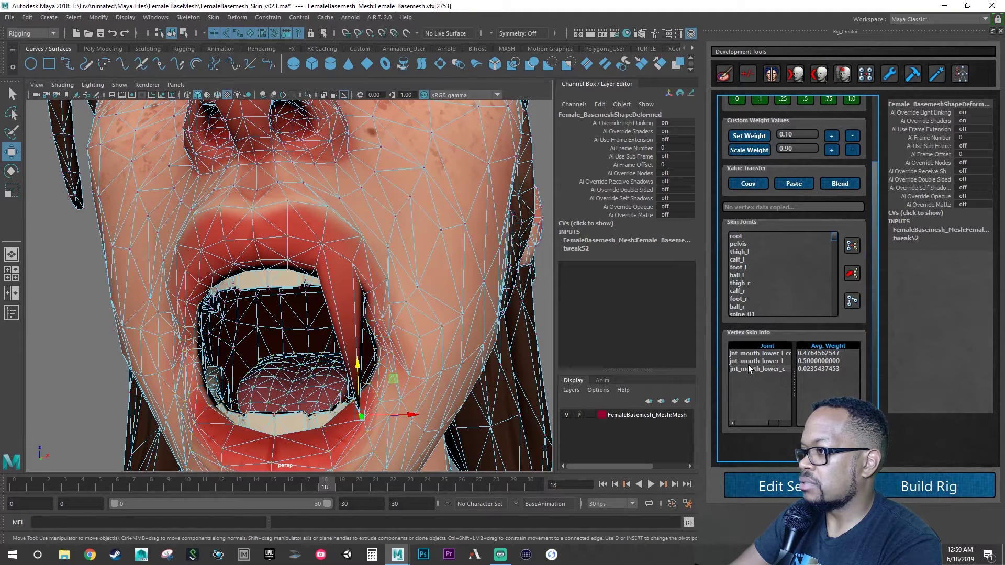
Weight the mouth-corner vertex fully (1.0) to jnt_mouth_upper_l
{"action": "scroll", "coordinate": [785, 262], "scroll_direction": "down", "scroll_amount": 5}
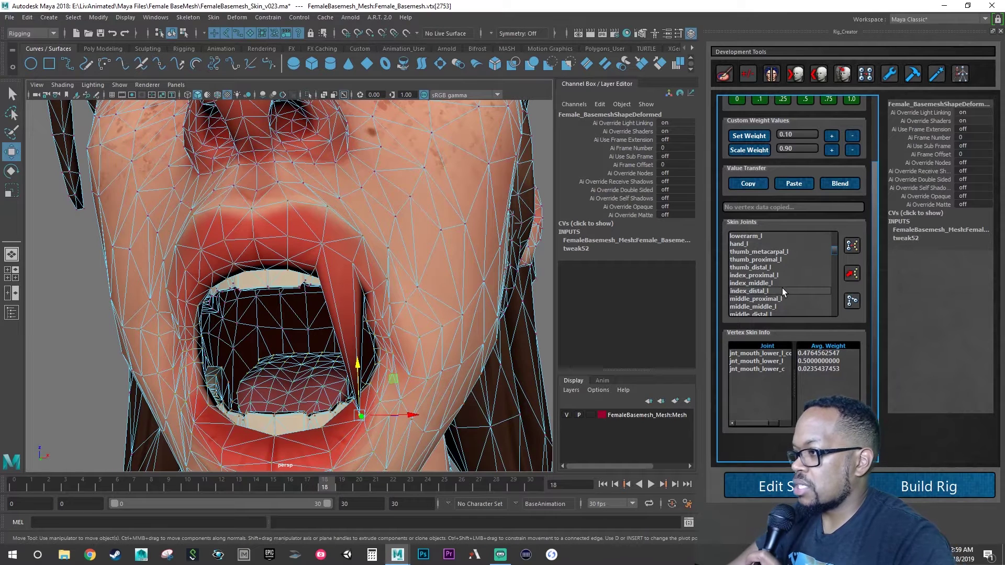
{"action": "scroll", "coordinate": [776, 288], "scroll_direction": "down", "scroll_amount": 4}
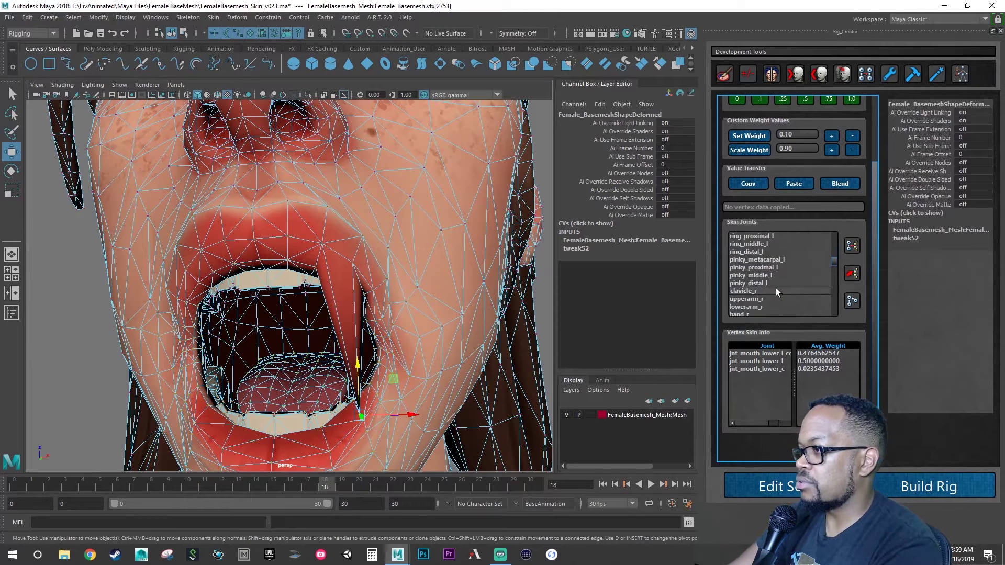
{"action": "scroll", "coordinate": [775, 288], "scroll_direction": "down", "scroll_amount": 7}
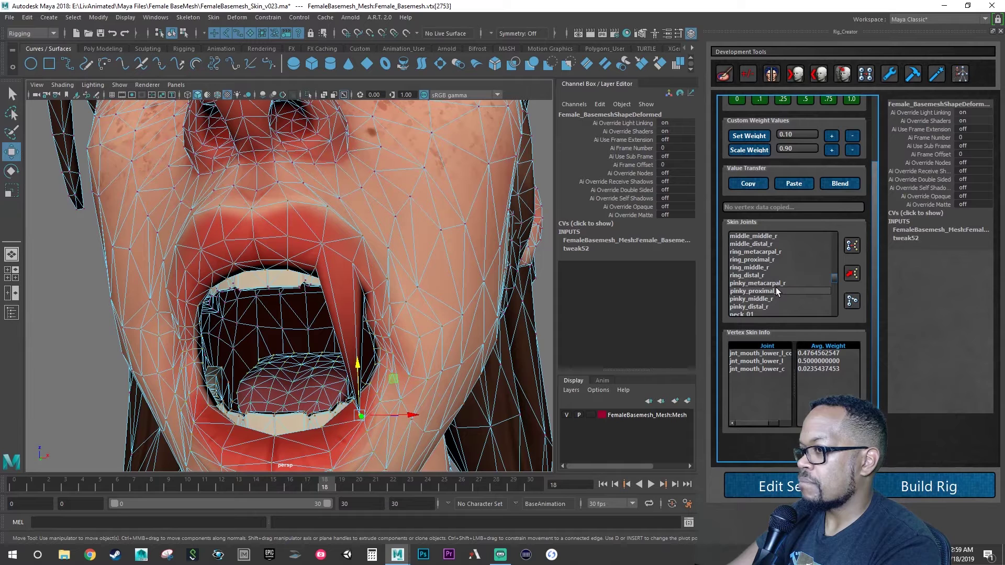
{"action": "scroll", "coordinate": [775, 287], "scroll_direction": "down", "scroll_amount": 4}
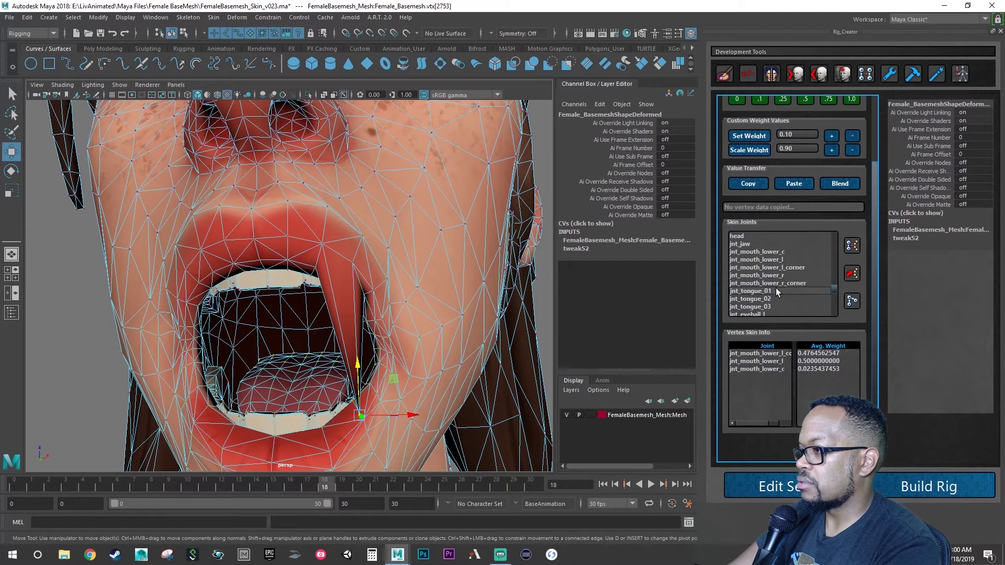
{"action": "scroll", "coordinate": [781, 288], "scroll_direction": "down", "scroll_amount": 5}
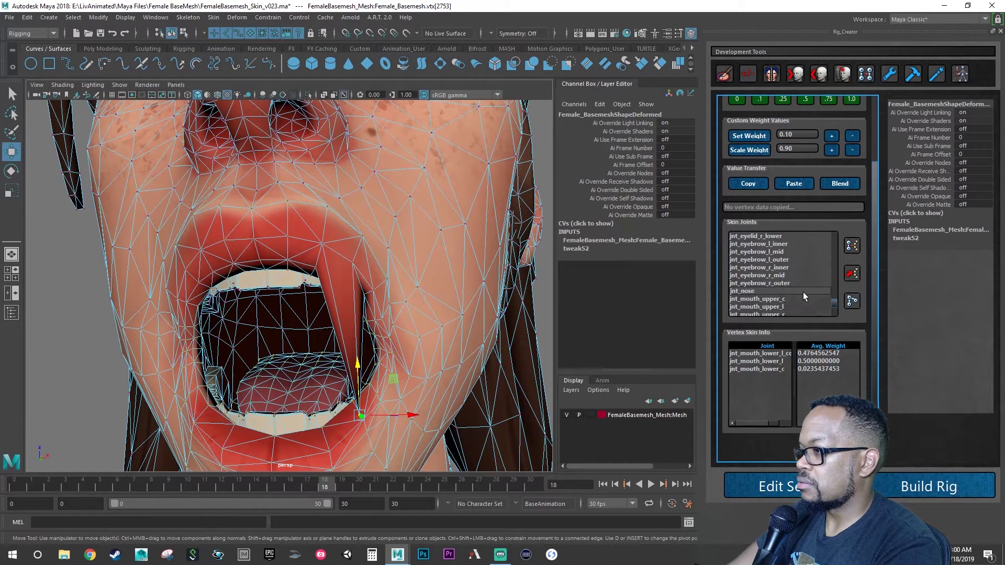
{"action": "scroll", "coordinate": [803, 295], "scroll_direction": "down", "scroll_amount": 1}
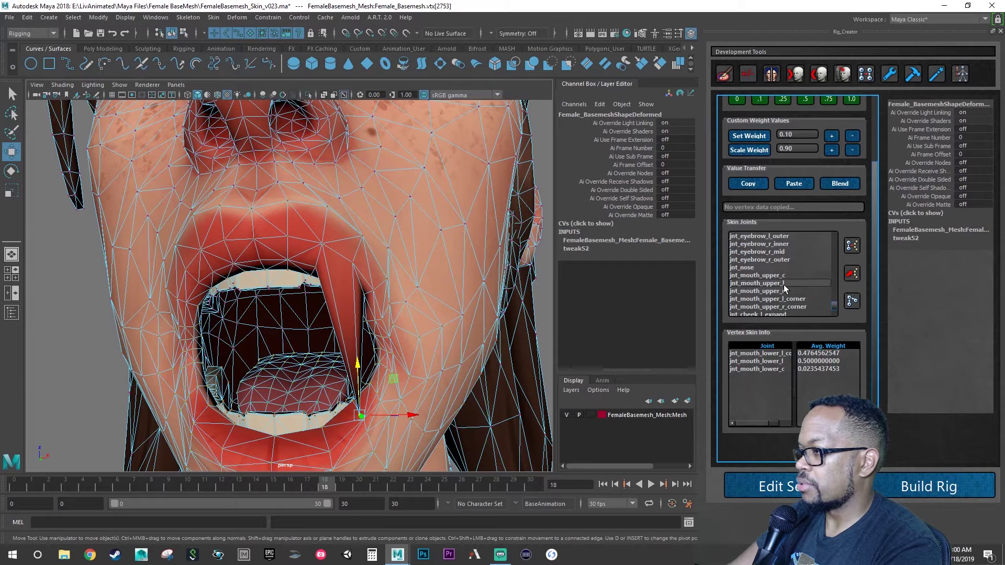
{"action": "left_click", "coordinate": [784, 283]}
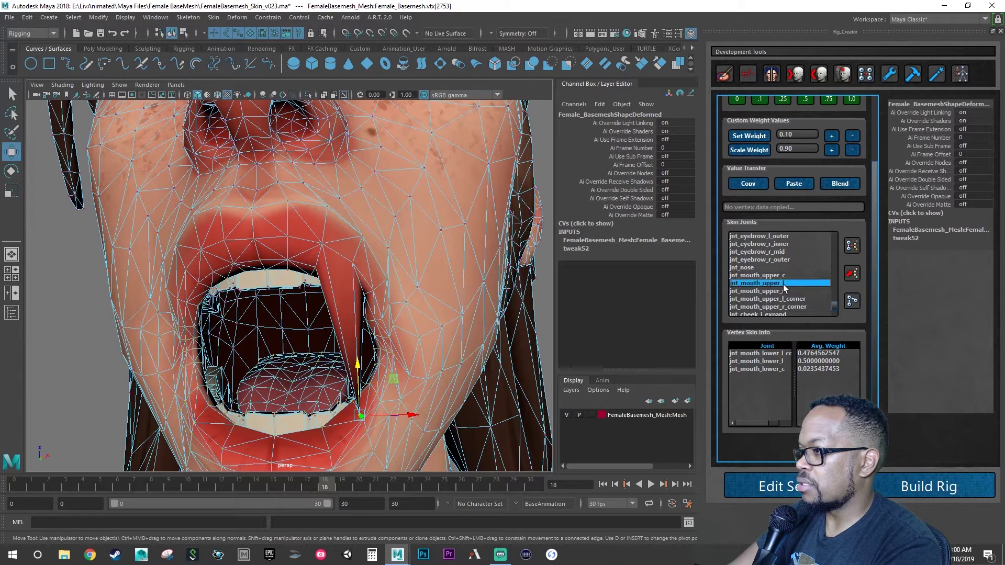
{"action": "left_click", "coordinate": [854, 98]}
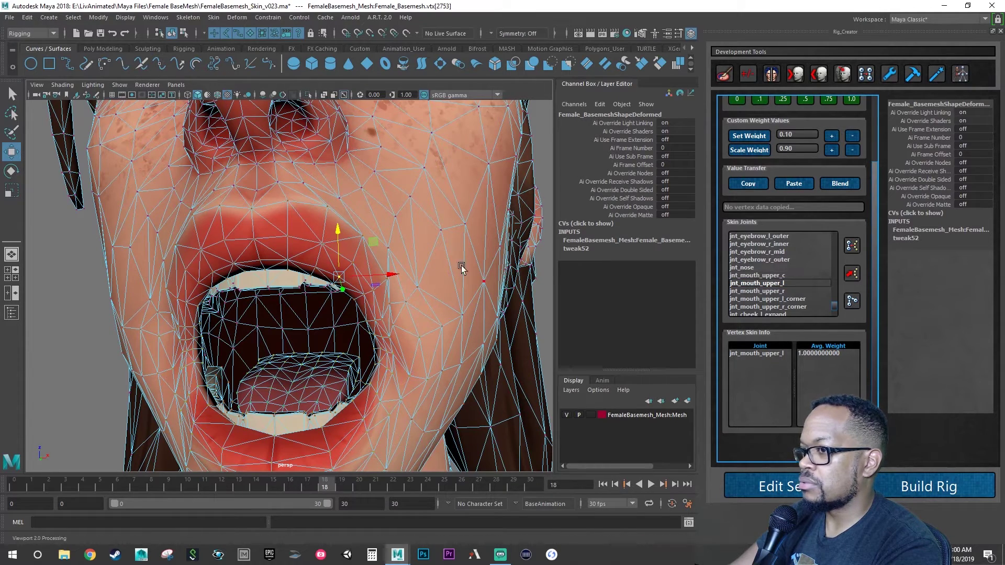
Compare a neighbouring upper-lip vertex, then give the corner vertex 0.2 on jnt_mouth_upper_l_corner
{"action": "mouse_move", "coordinate": [354, 255]}
{"action": "left_mouse_down", "text": "alt"}
{"action": "mouse_move", "coordinate": [375, 256]}
{"action": "mouse_move", "coordinate": [339, 265]}
{"action": "left_mouse_up", "text": "alt"}
{"action": "left_click", "coordinate": [232, 275]}
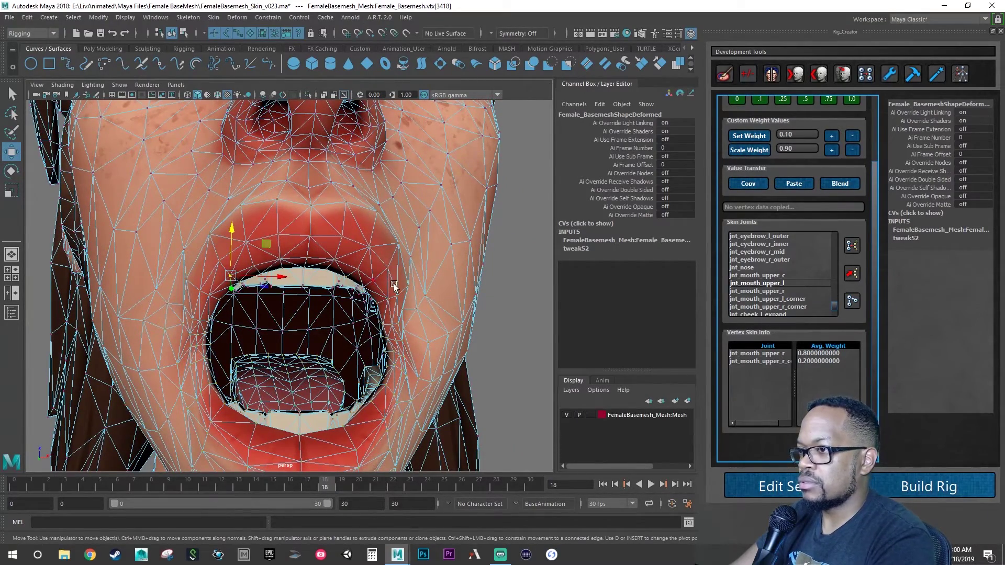
{"action": "left_click_drag", "start_coordinate": [403, 282], "coordinate": [360, 271], "text": "alt"}
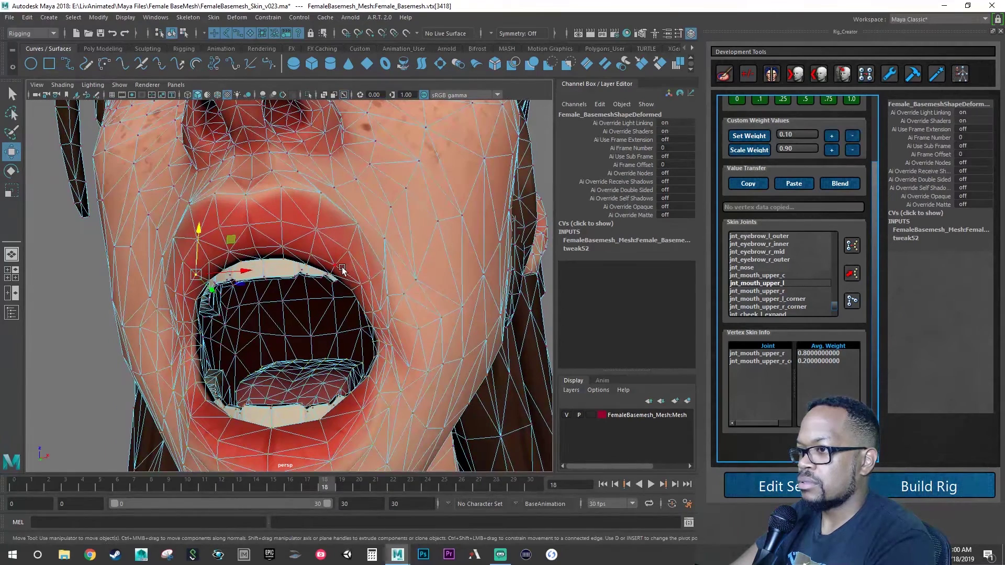
{"action": "left_click", "coordinate": [337, 265]}
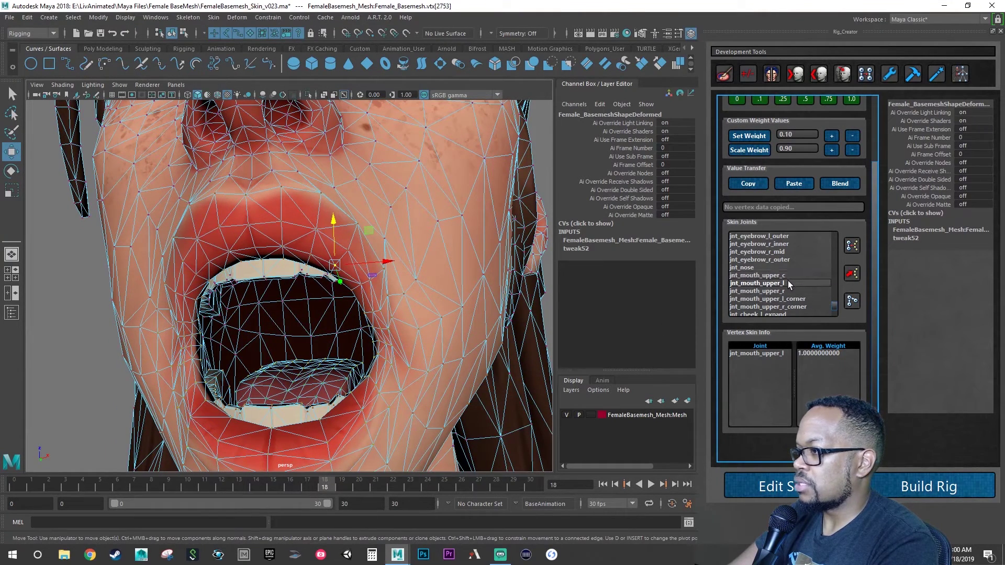
{"action": "left_click", "coordinate": [798, 300]}
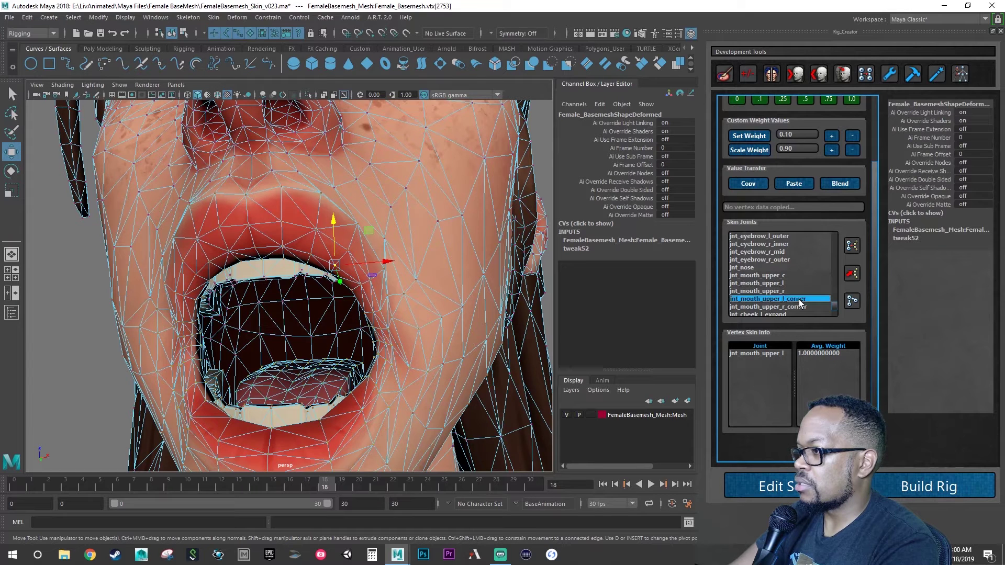
{"action": "left_click", "coordinate": [759, 102]}
{"action": "left_click", "coordinate": [831, 136]}
{"action": "mouse_move", "coordinate": [358, 294]}
{"action": "left_mouse_down", "text": "alt"}
{"action": "mouse_move", "coordinate": [359, 286]}
{"action": "mouse_move", "coordinate": [358, 302]}
{"action": "left_mouse_up", "text": "alt"}
Save the scene and return to the Move tool with a side view of the mouth
{"action": "key", "text": "q"}
{"action": "key", "text": "ctrl+s"}
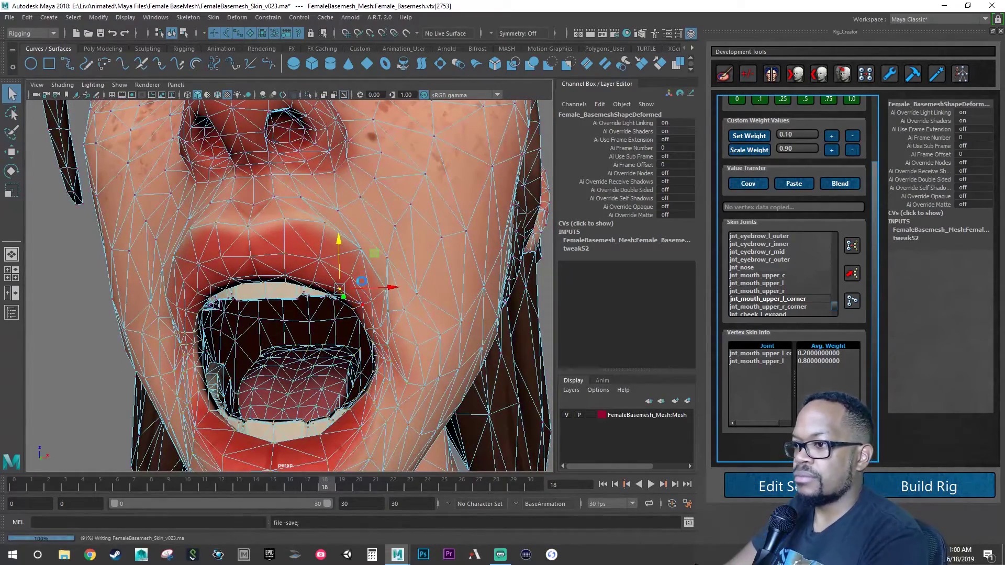
{"action": "key", "text": "w"}
{"action": "left_click_drag", "start_coordinate": [316, 330], "coordinate": [299, 340], "text": "alt"}
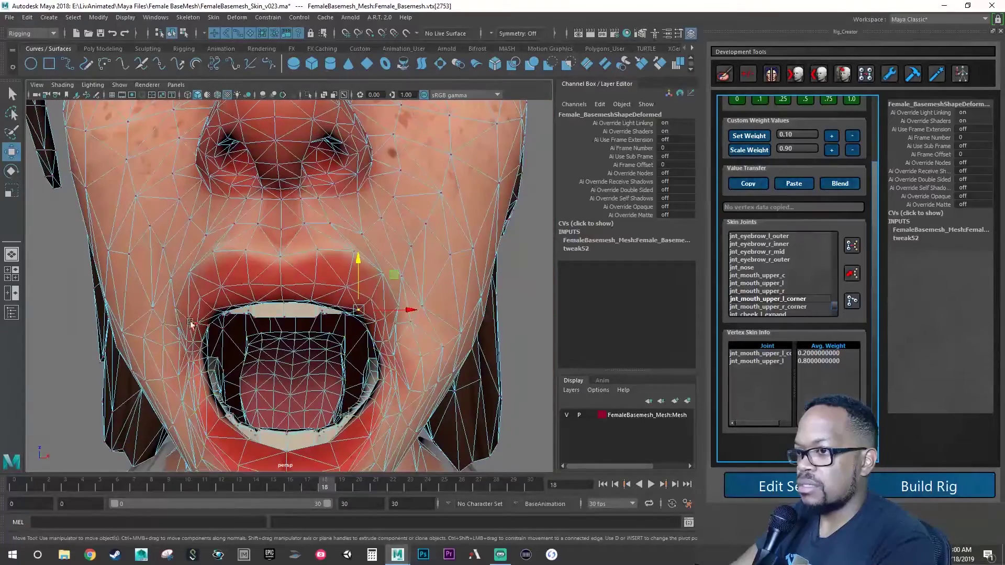
Lower right mouth-corner vertex 3737's jnt_mouth_upper_r_corner weight from 0.61 to 0.31
{"action": "left_click", "coordinate": [153, 306]}
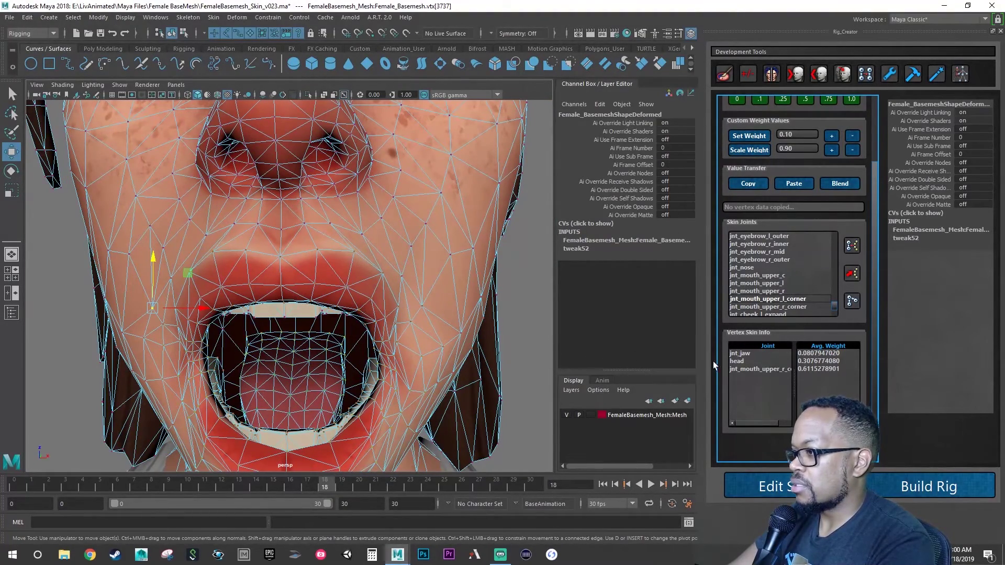
{"action": "left_click", "coordinate": [754, 367]}
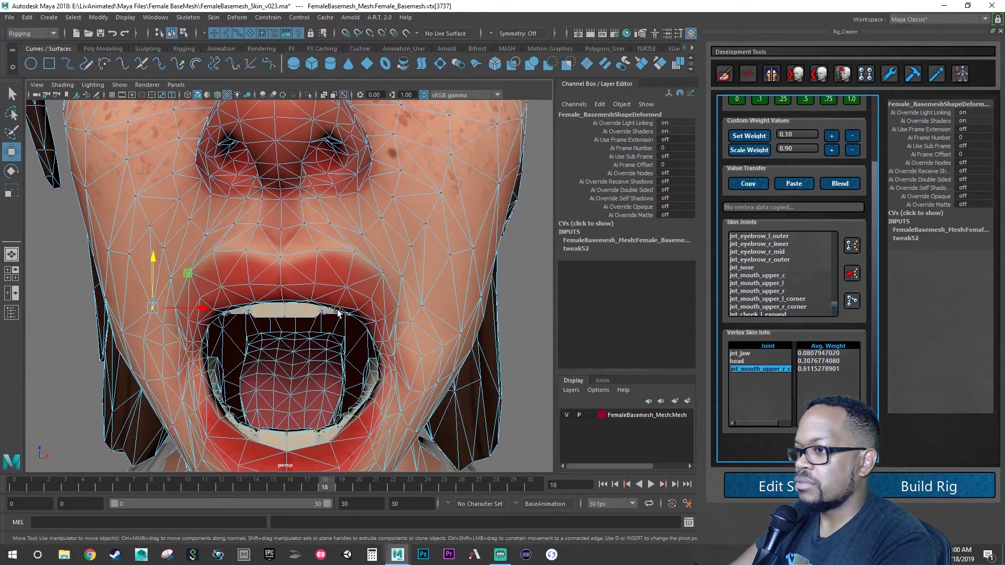
{"action": "left_click_drag", "start_coordinate": [333, 311], "coordinate": [356, 340], "text": "alt"}
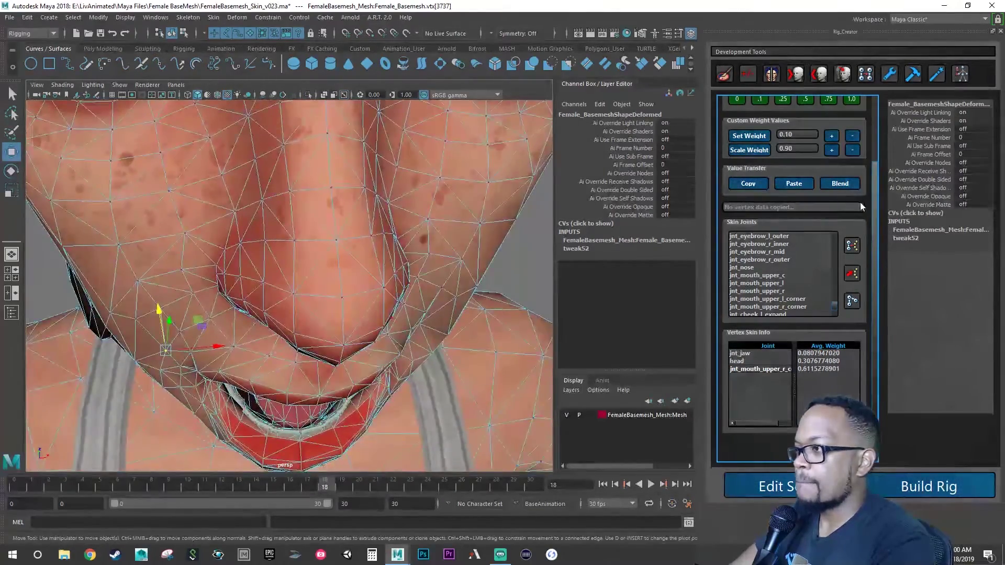
{"action": "left_click", "coordinate": [853, 137]}
{"action": "left_click", "coordinate": [852, 137]}
{"action": "left_click", "coordinate": [852, 137]}
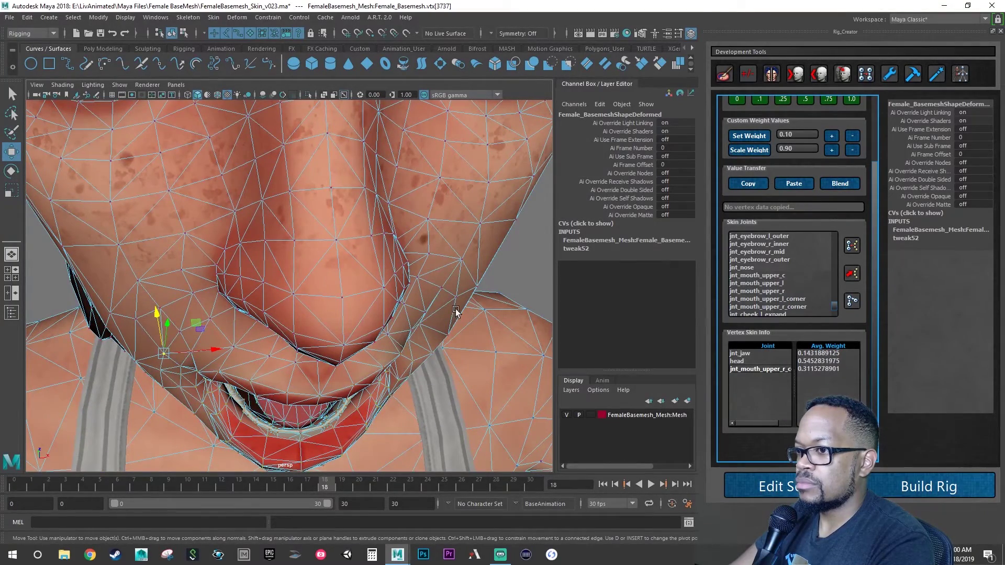
{"action": "left_click_drag", "start_coordinate": [432, 313], "coordinate": [370, 275], "text": "alt"}
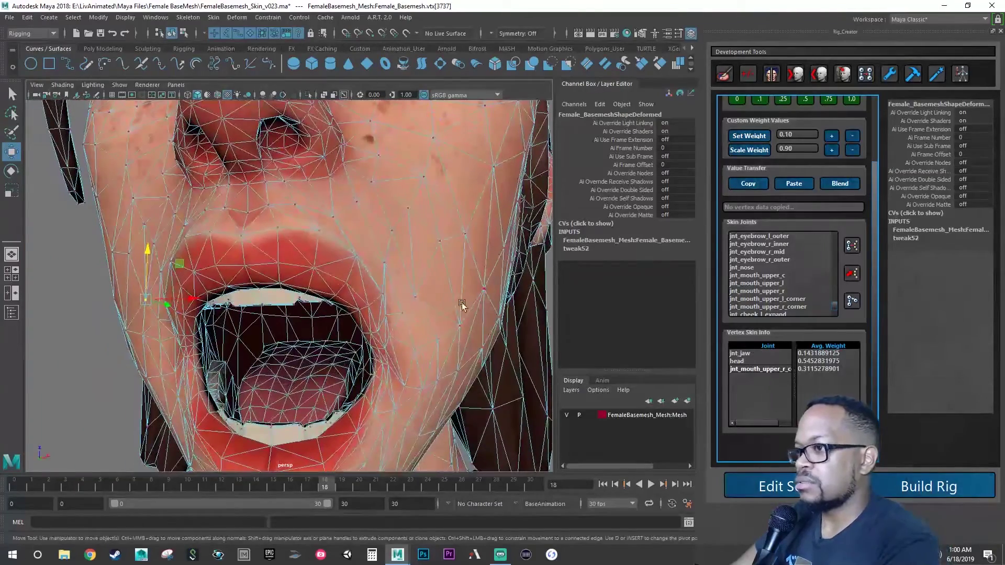
{"action": "left_click", "coordinate": [413, 297]}
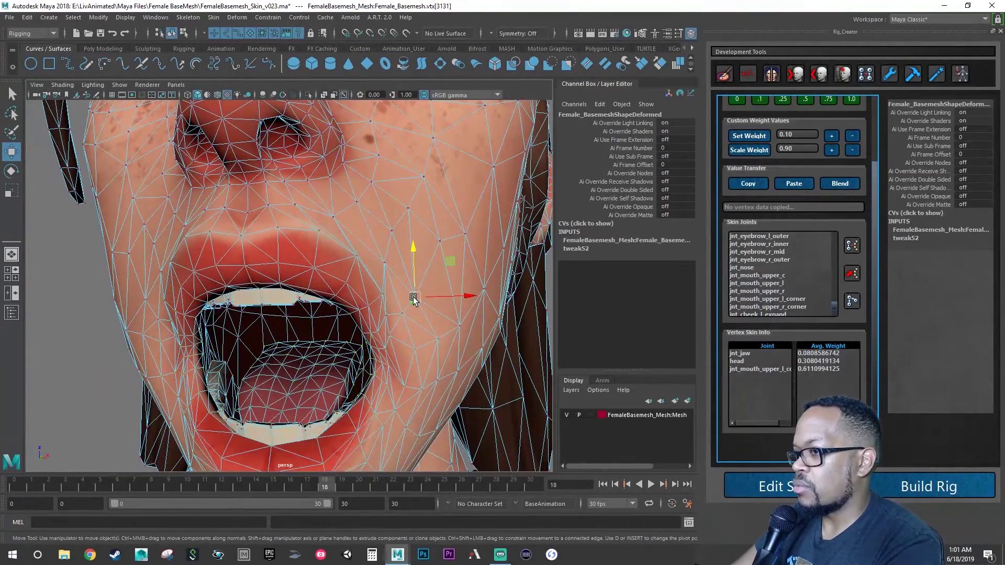
{"action": "left_click_drag", "start_coordinate": [281, 304], "coordinate": [220, 302], "text": "alt"}
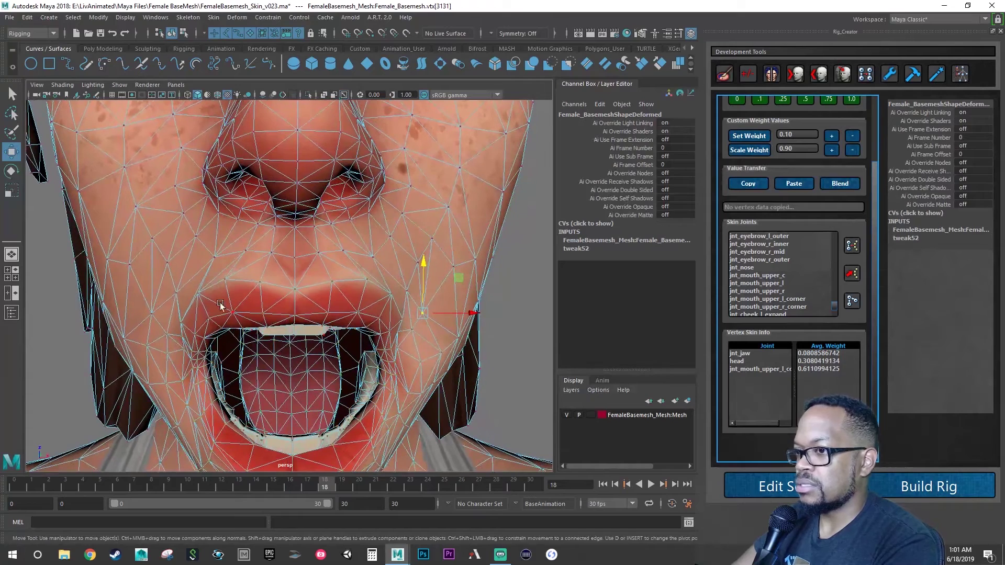
{"action": "left_click", "coordinate": [152, 313]}
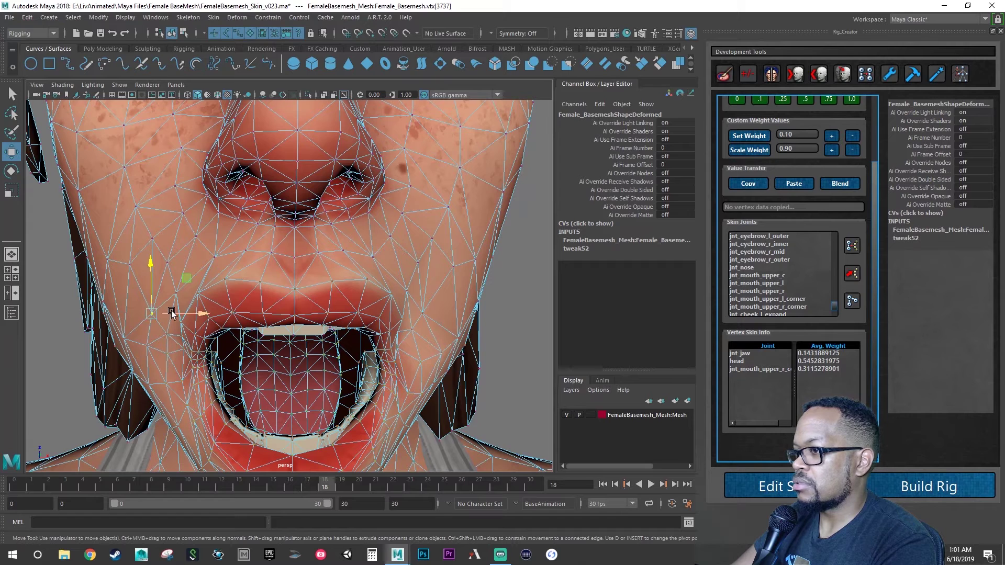
{"action": "left_click", "coordinate": [424, 312]}
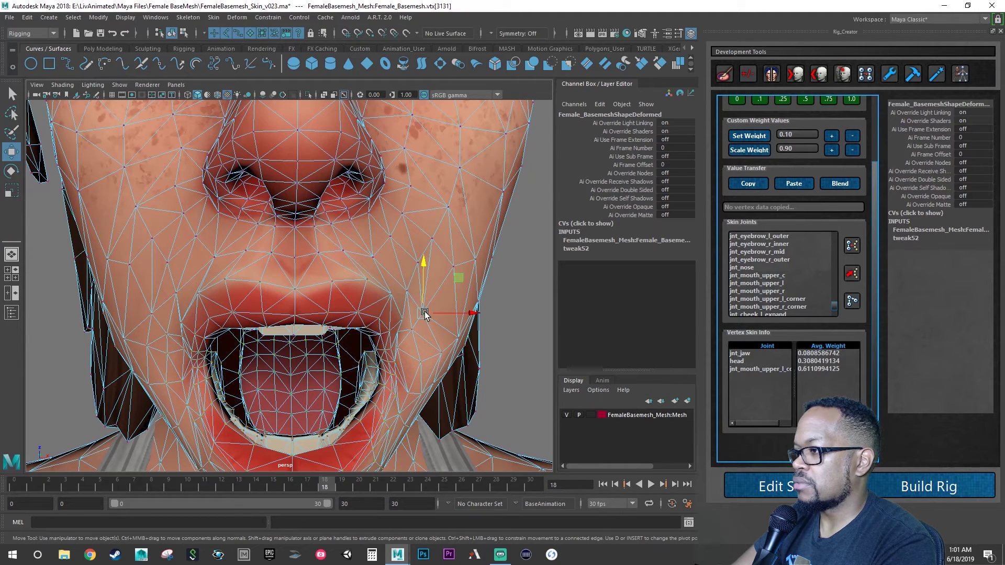
{"action": "left_click", "coordinate": [149, 315]}
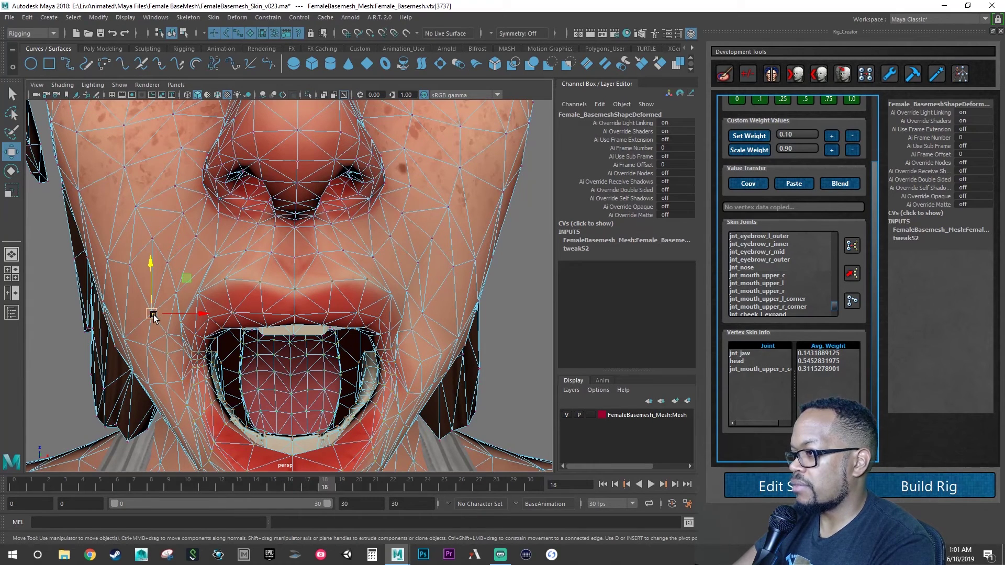
{"action": "left_click", "coordinate": [422, 315]}
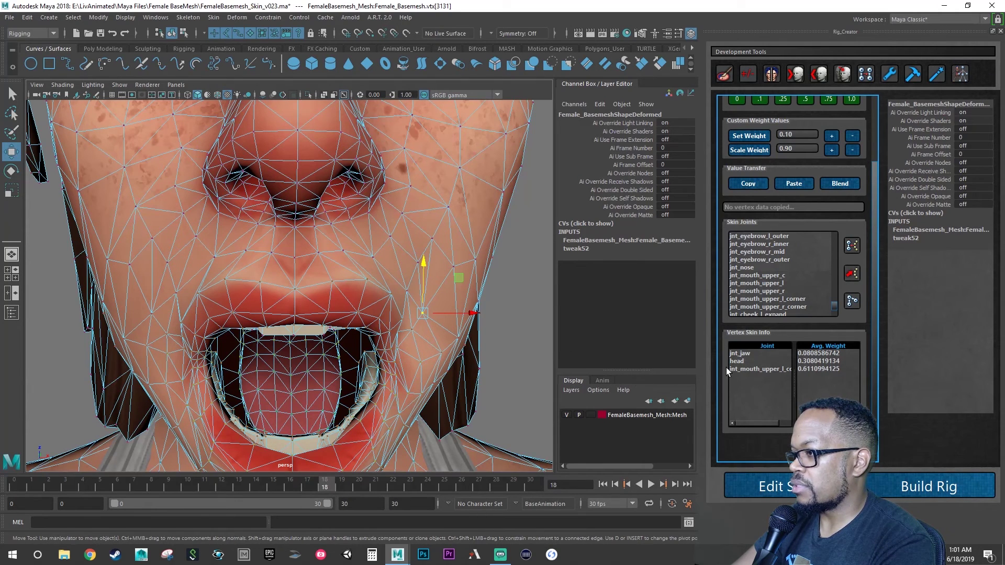